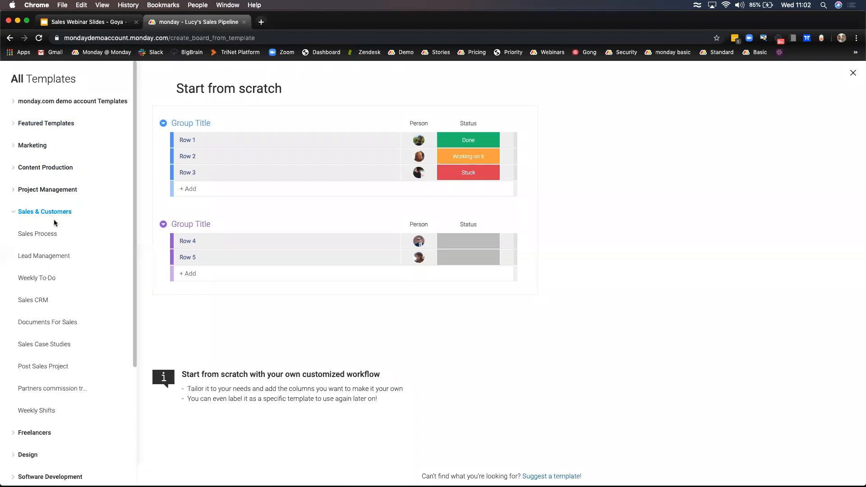
- Preview the Sales Process, Lead Management, Weekly To-Do, Sales CRM and Documents For Sales templates
click(52, 235)
click(50, 254)
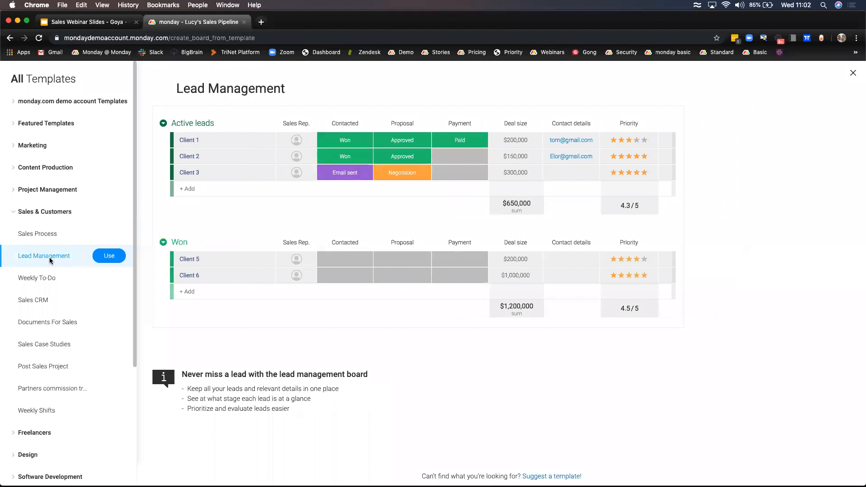
click(47, 275)
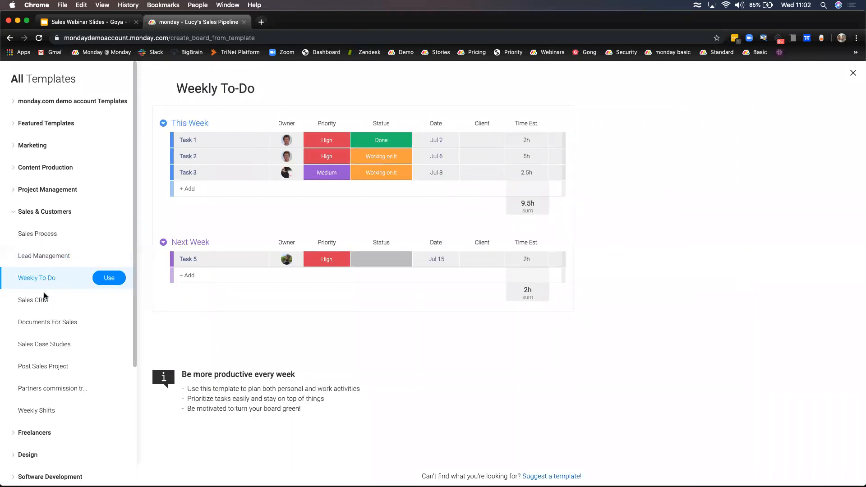
click(45, 299)
click(53, 324)
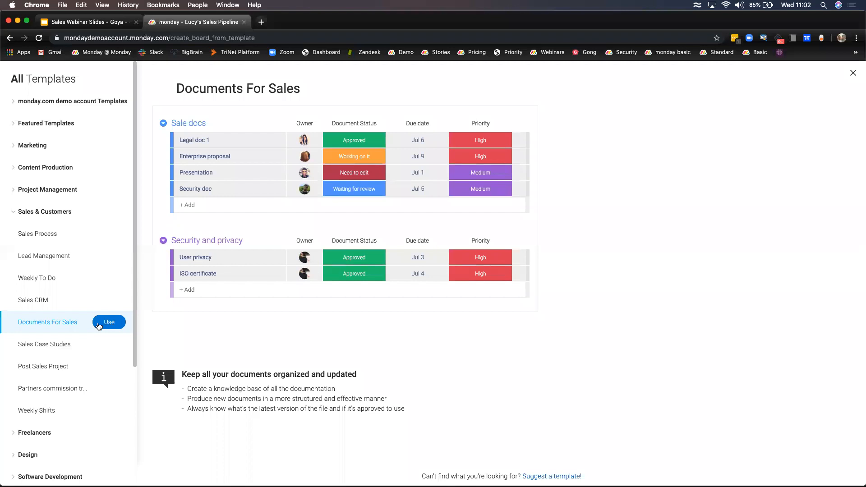
- Recheck Weekly To-Do, collapse the Sales & Customers category and exit the gallery to the pipeline board
click(104, 279)
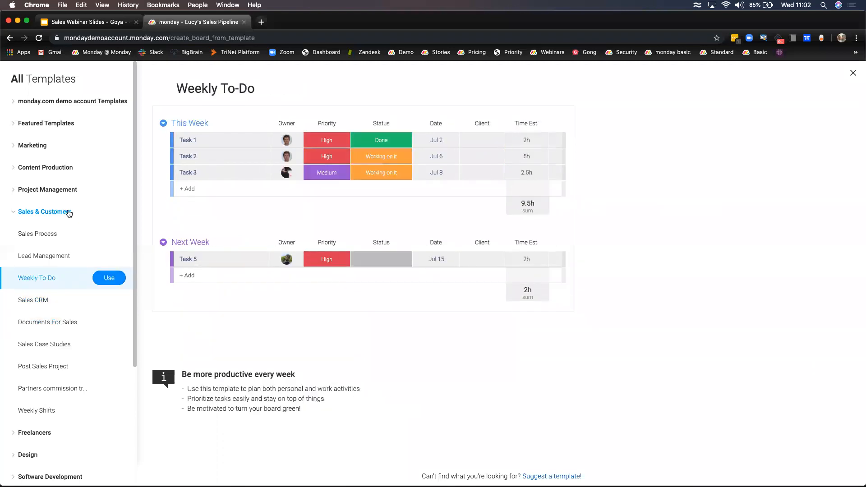
click(68, 212)
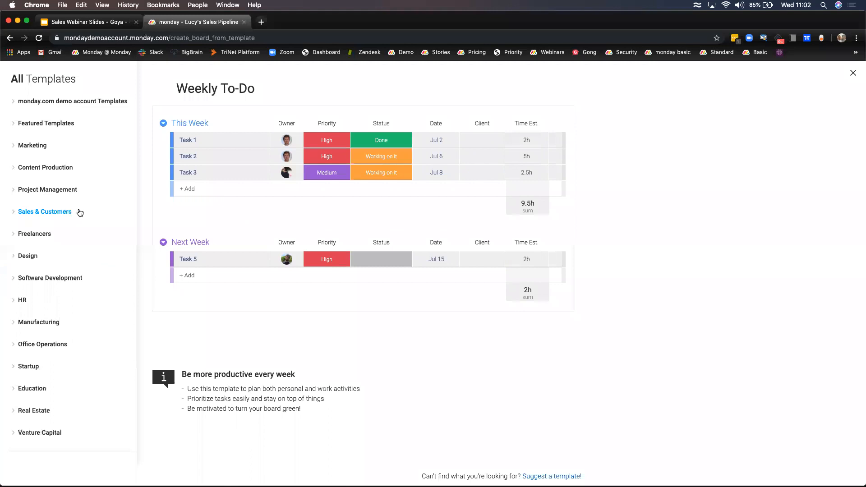
click(853, 76)
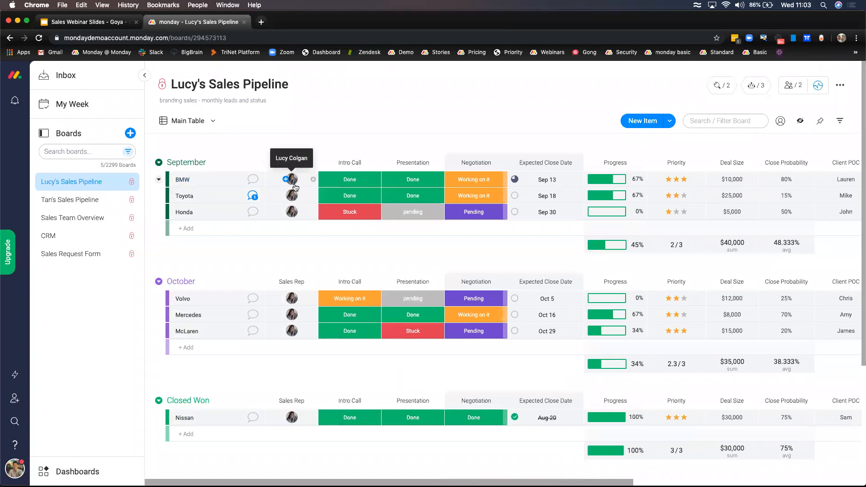
scroll(358, 183, right, 2)
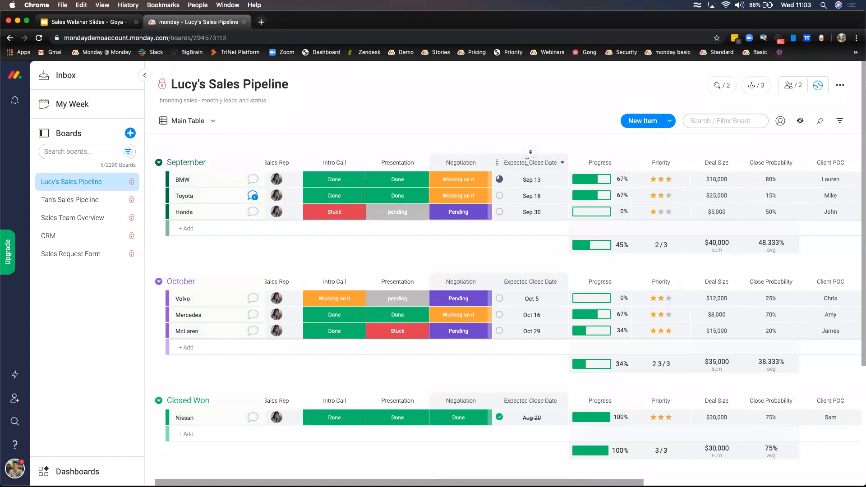
click(411, 180)
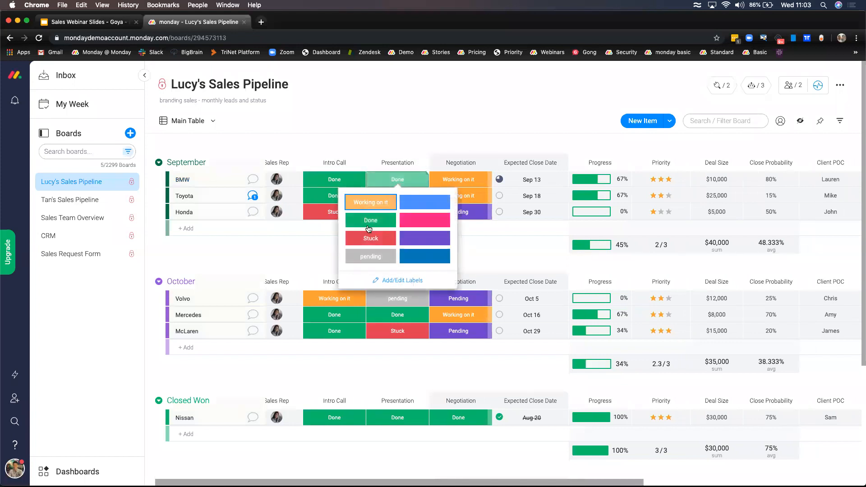
click(432, 116)
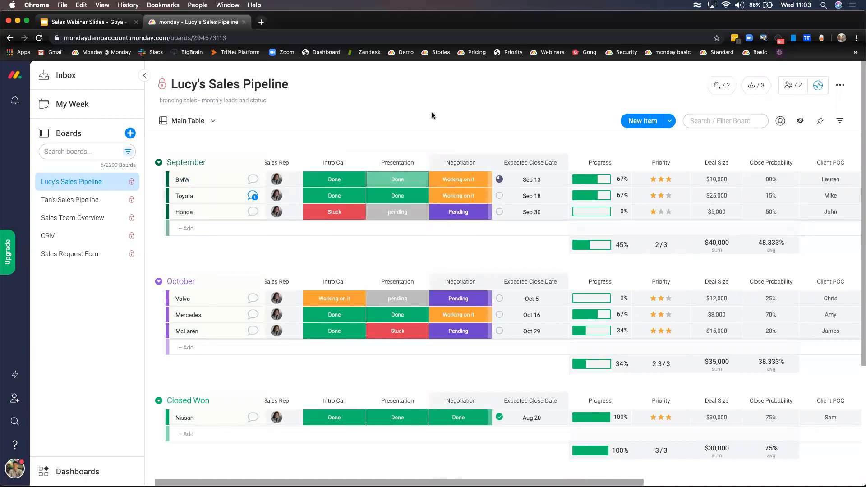
click(406, 177)
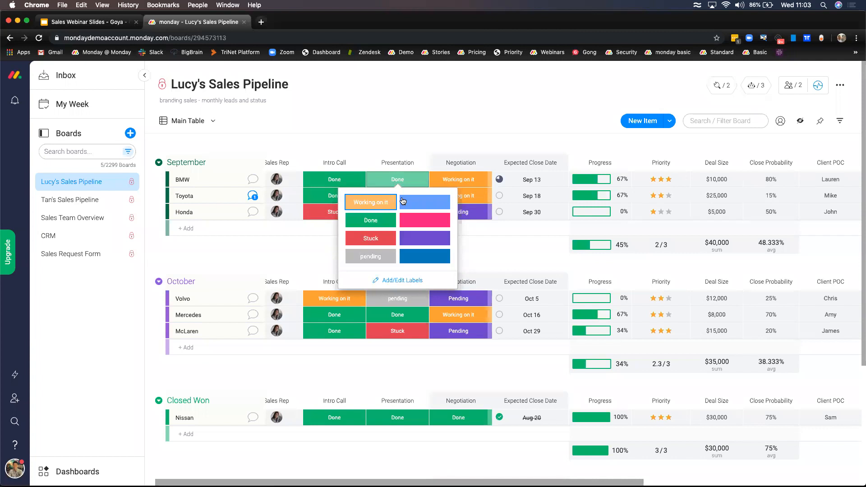
click(408, 137)
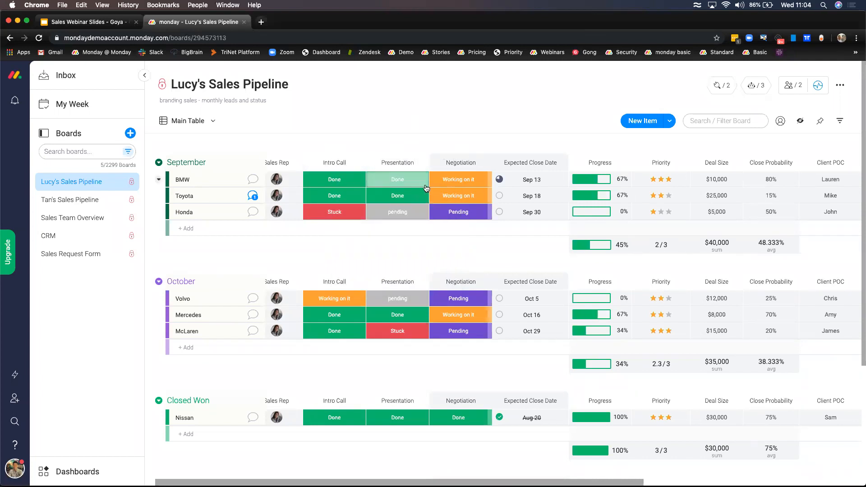
mouse_move(495, 181)
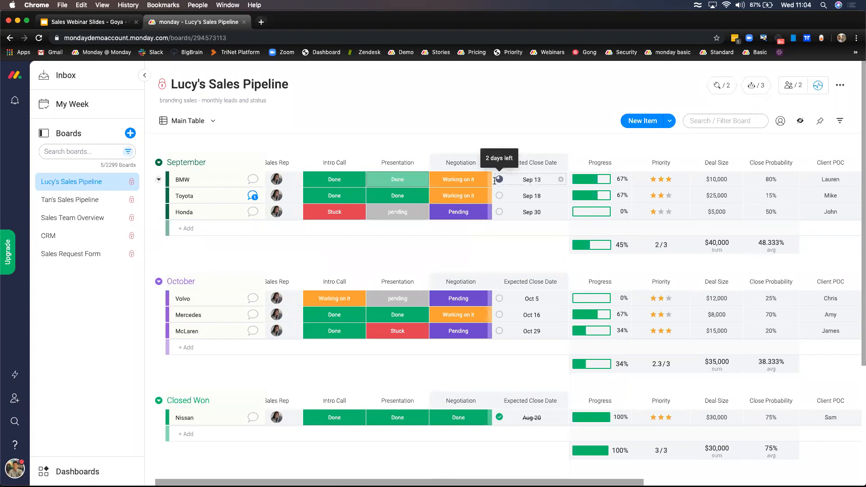
scroll(397, 214, right, 1)
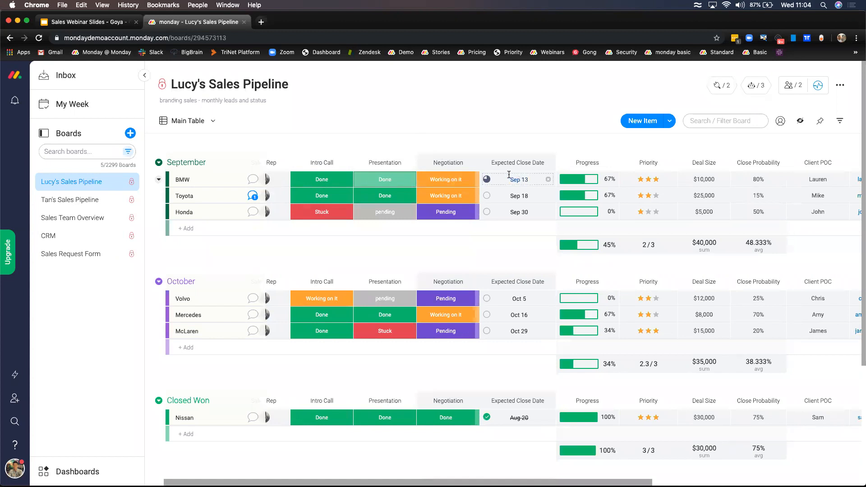
scroll(505, 170, right, 2)
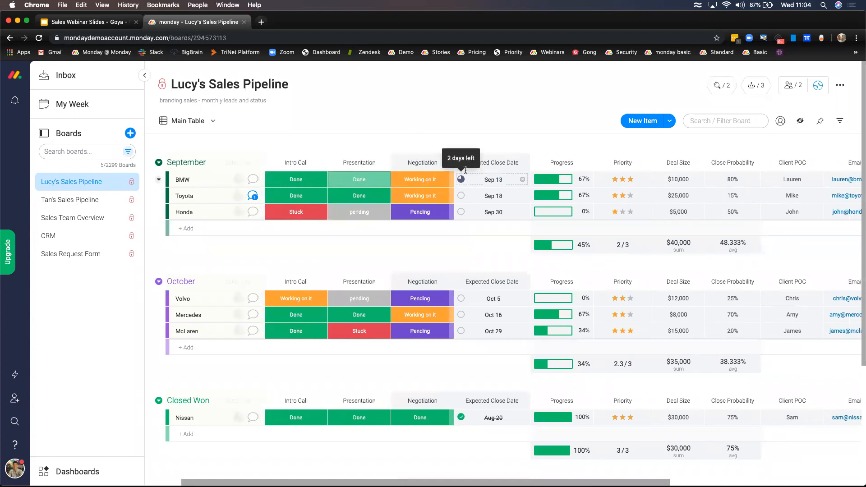
mouse_move(462, 175)
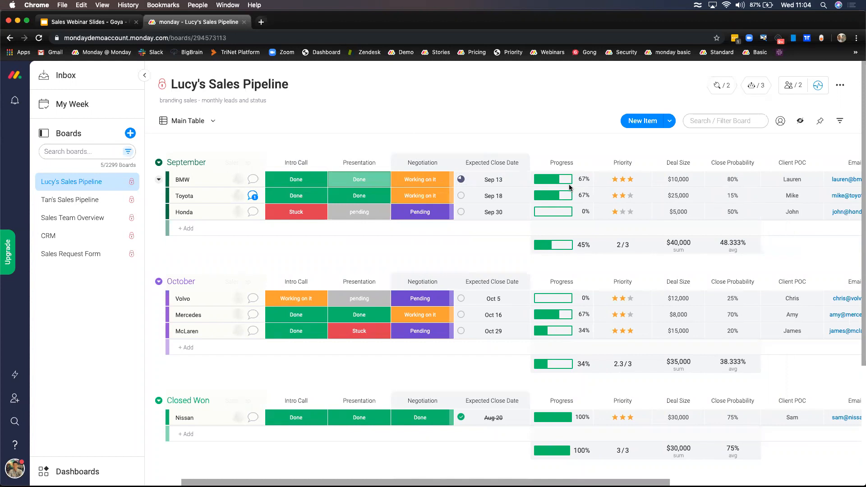
scroll(625, 191, right, 2)
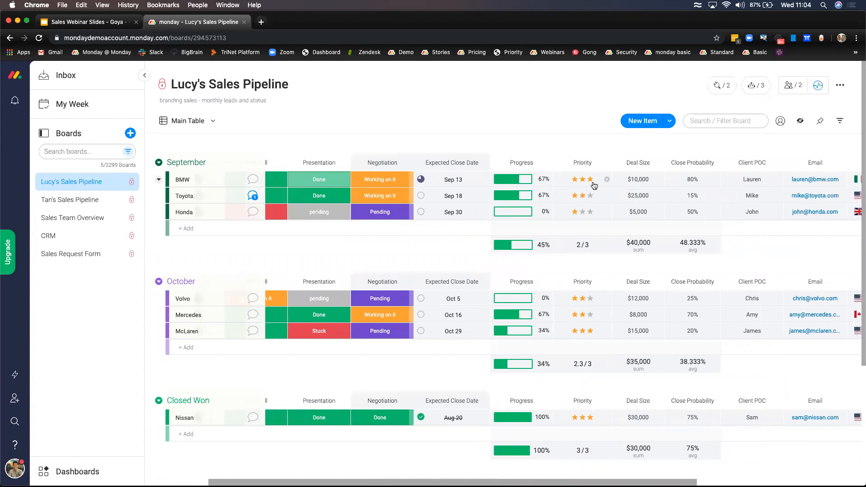
scroll(593, 186, right, 5)
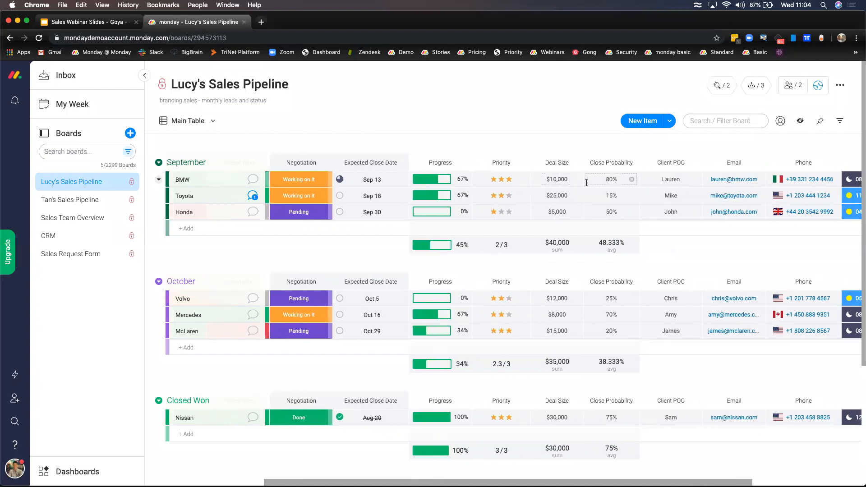
scroll(554, 186, right, 1)
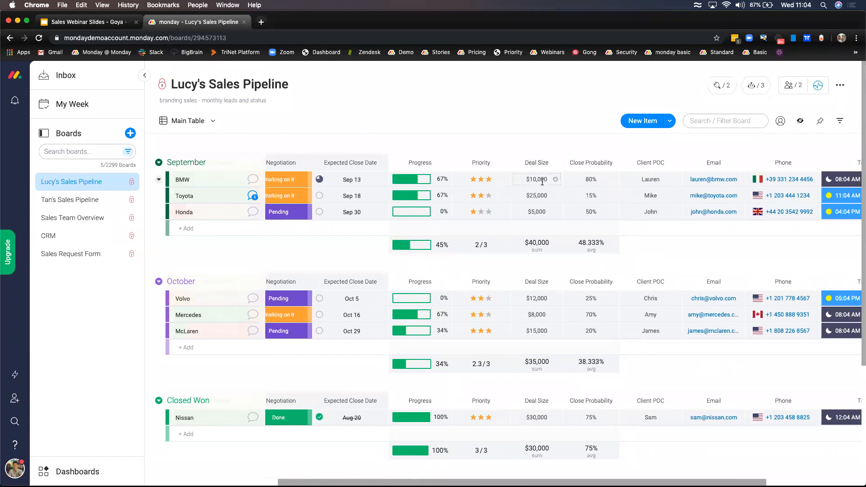
scroll(569, 172, right, 1)
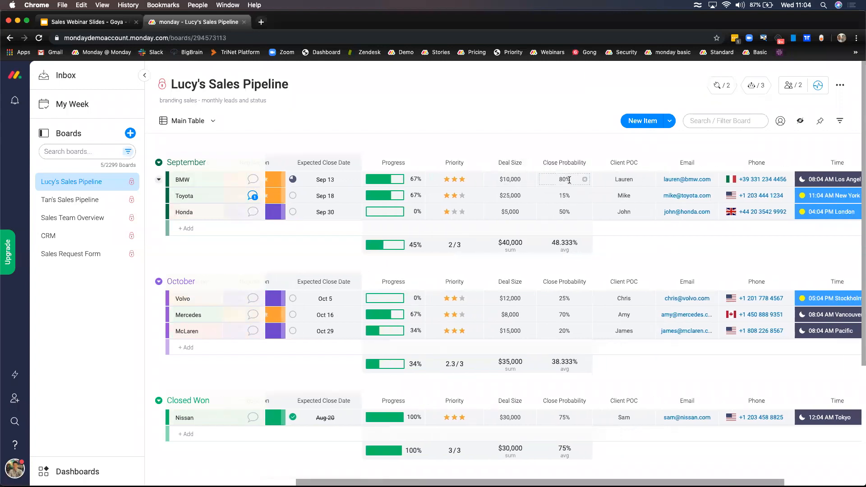
click(514, 248)
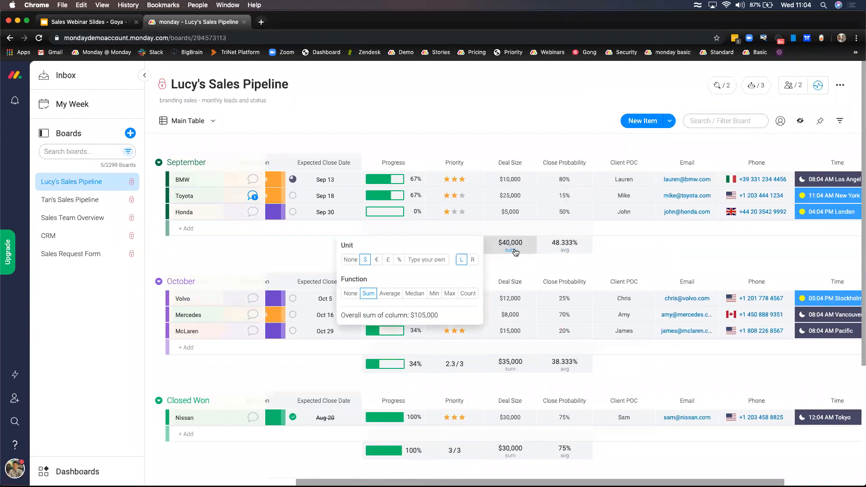
click(562, 251)
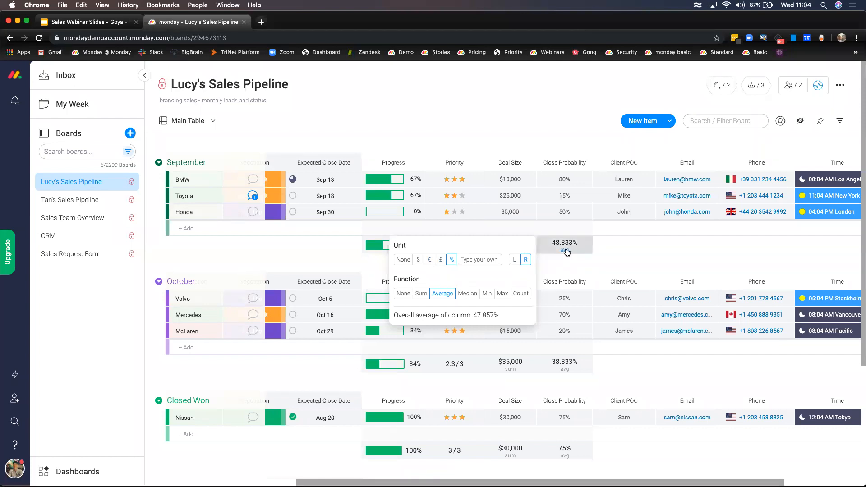
click(616, 246)
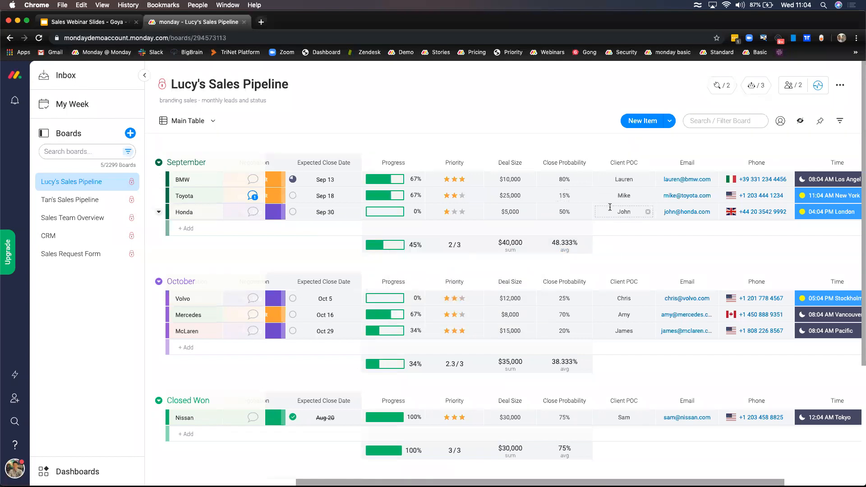
scroll(610, 207, right, 5)
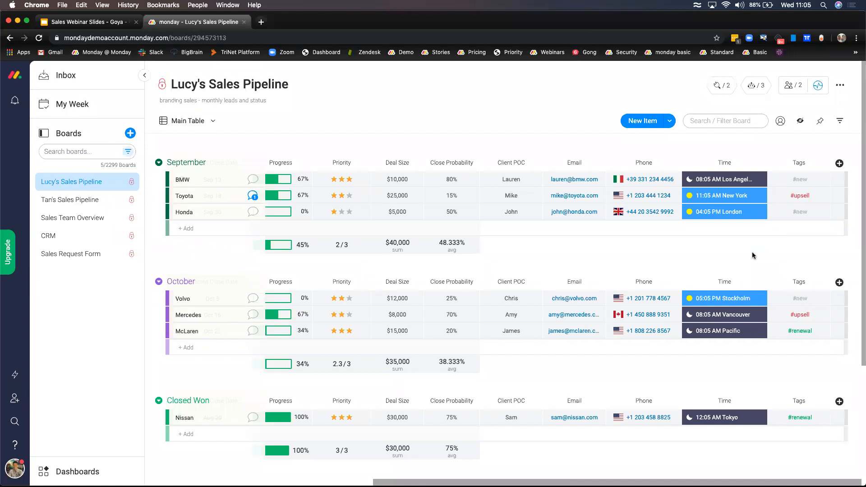
scroll(746, 250, left, 5)
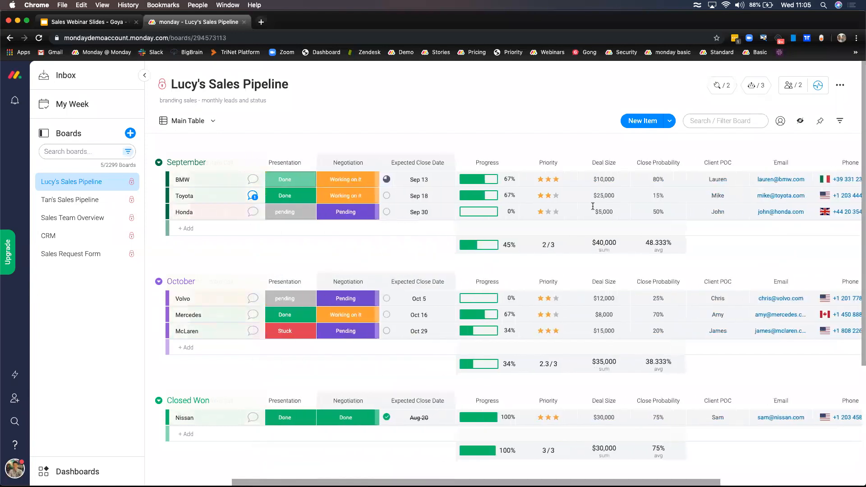
scroll(499, 209, left, 3)
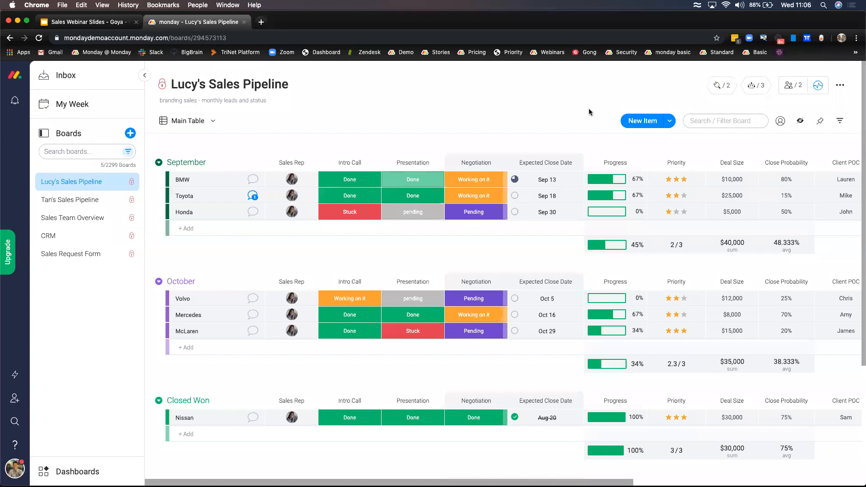
- Browse the Status Change automation recipes, then list the board's three active automations
click(755, 90)
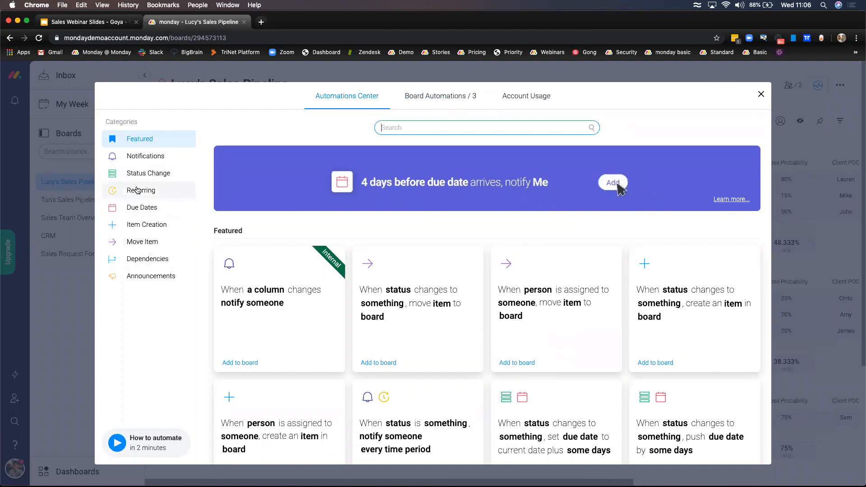
click(146, 176)
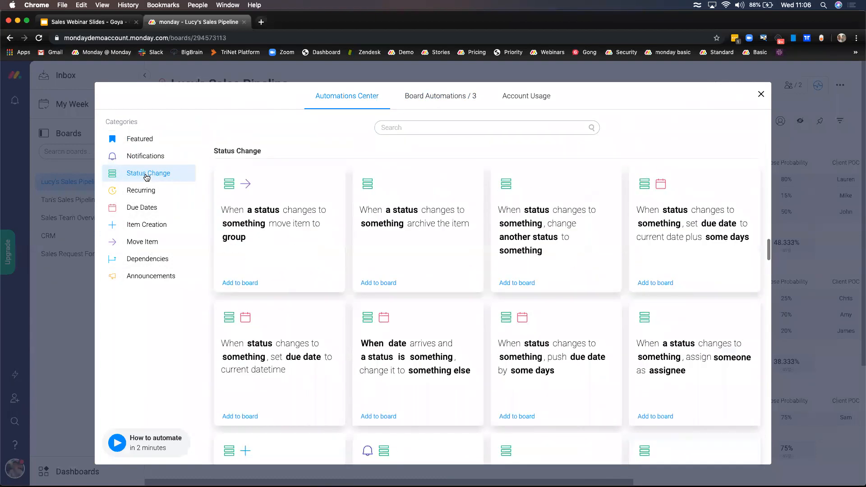
click(430, 104)
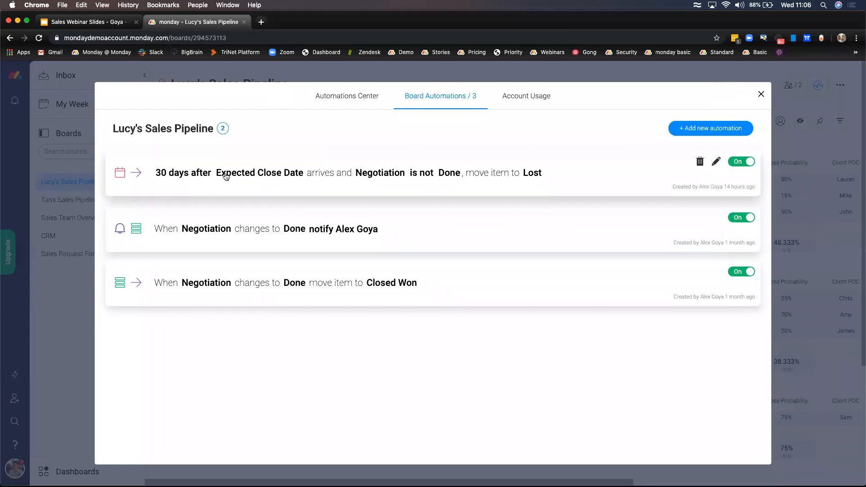
- Open the rule moving items to Lost 30 days after Expected Close Date in the editor
click(269, 175)
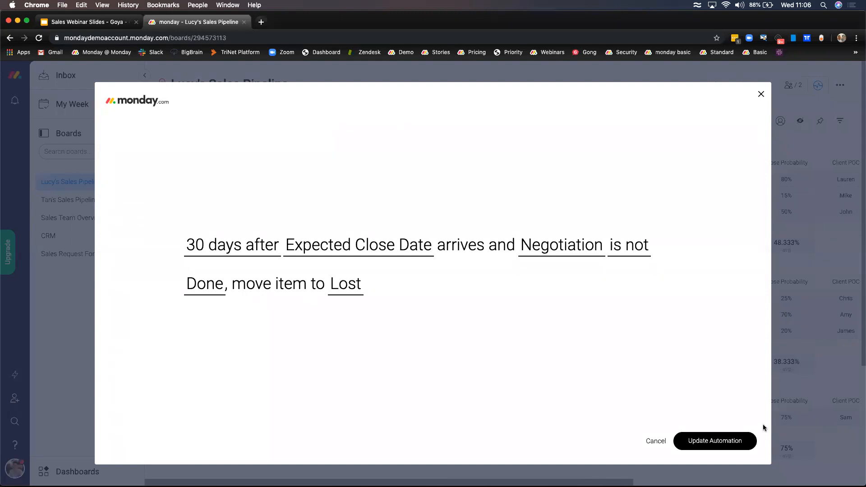
click(393, 449)
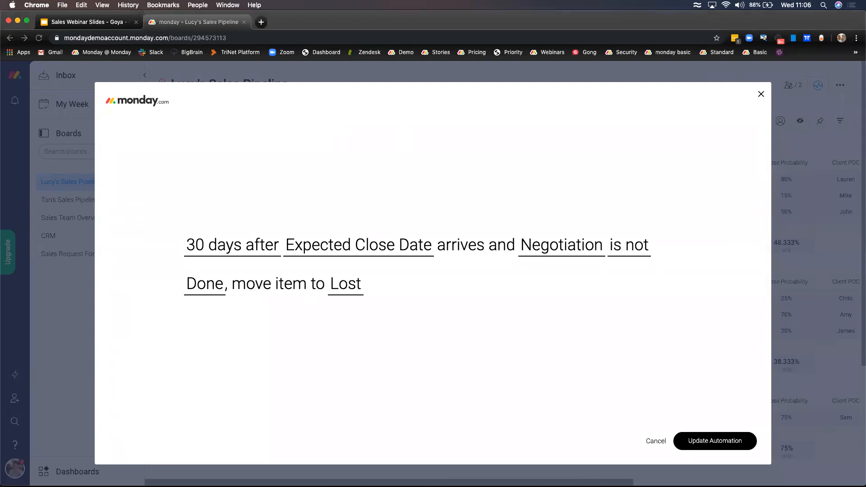
- Inspect the 30-days-after timing, the Expected Close Date column and the Negotiation column, leaving them unchanged
click(260, 252)
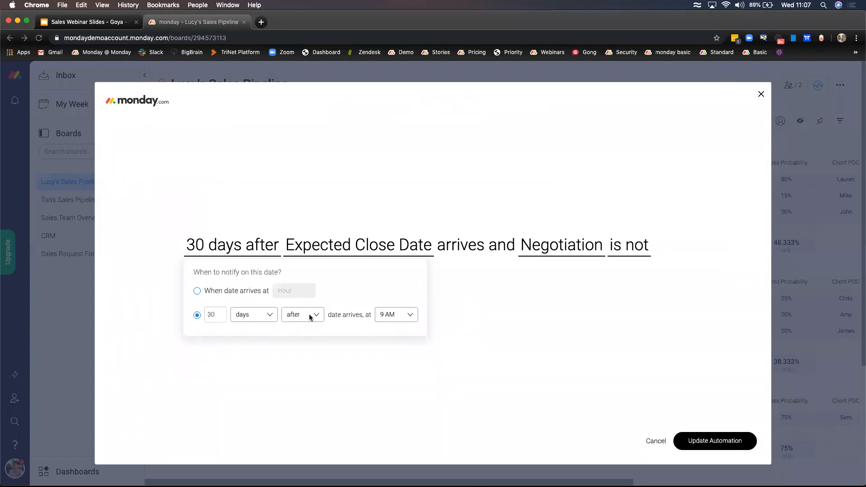
click(332, 357)
click(334, 246)
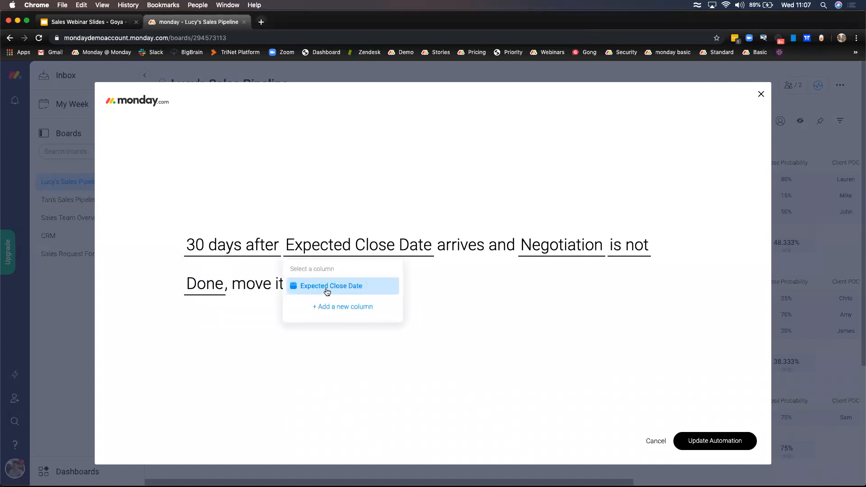
click(465, 251)
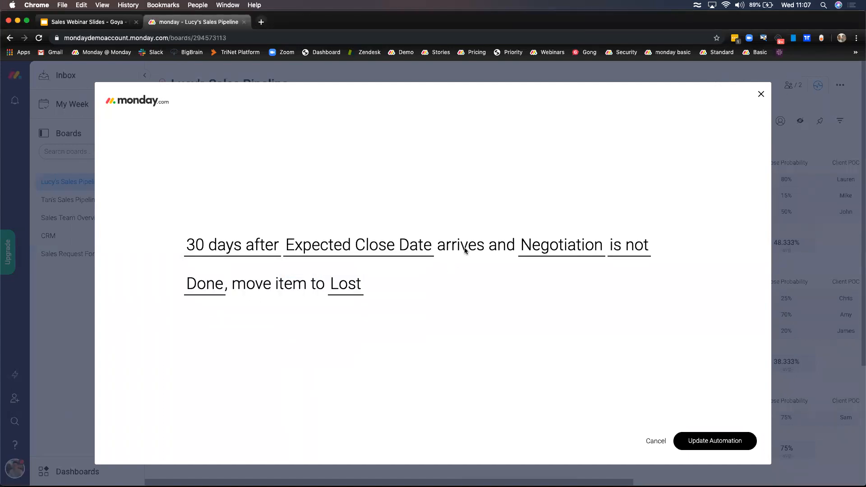
click(548, 245)
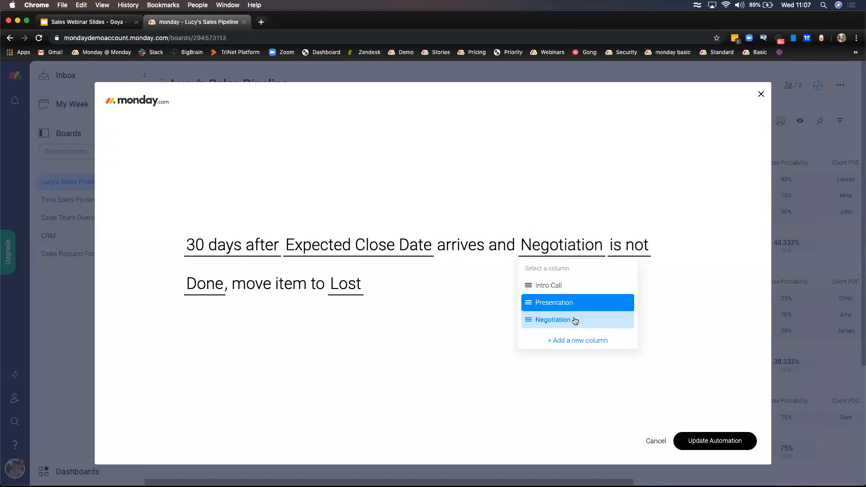
click(559, 321)
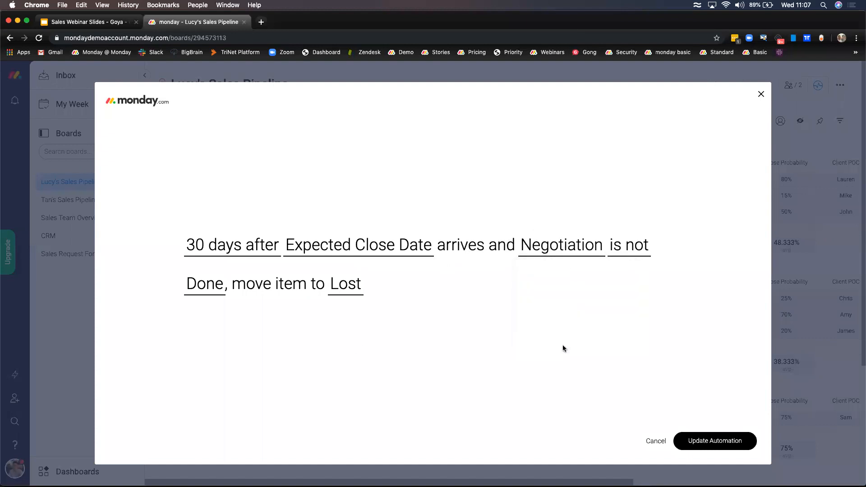
- Check the is-not condition, the Done status and the Lost group, then cancel back to Board Automations
click(633, 250)
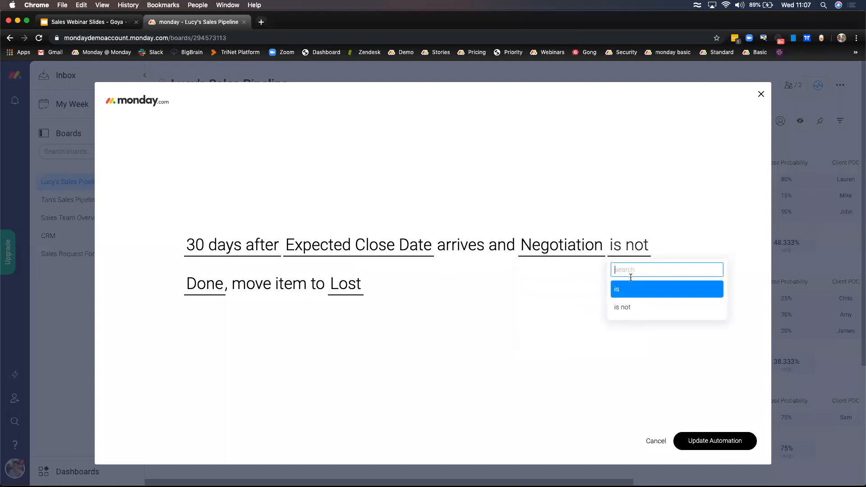
click(581, 363)
click(207, 289)
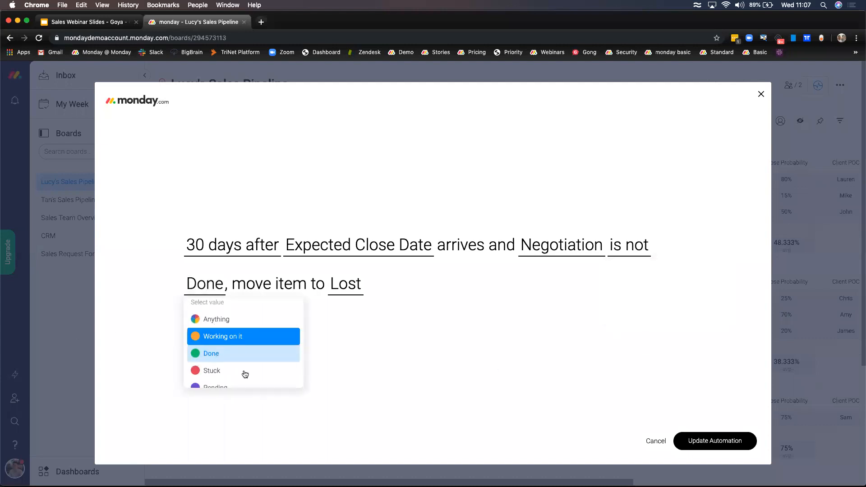
click(243, 354)
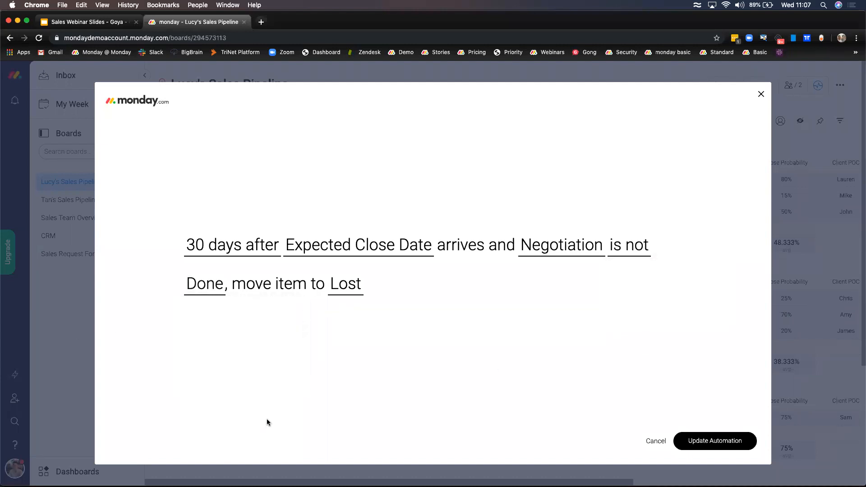
click(345, 285)
click(519, 378)
click(655, 441)
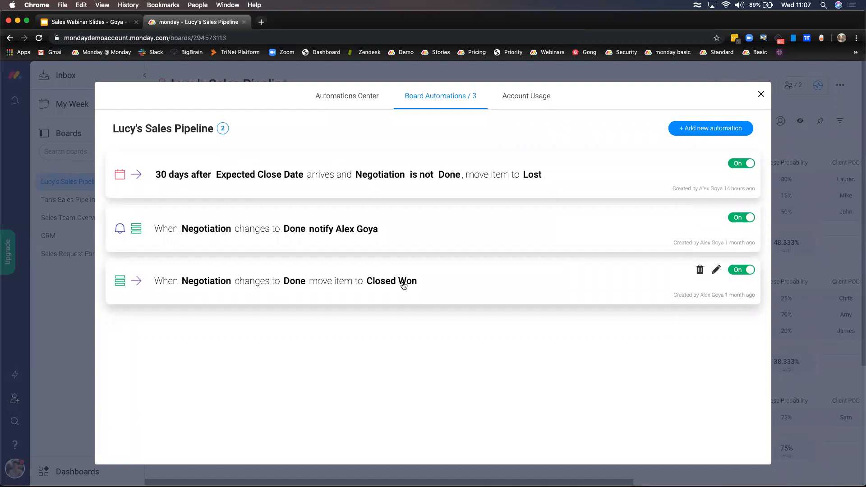
- Open the notify-on-Done automation and inspect its trigger column and Done status value
click(310, 228)
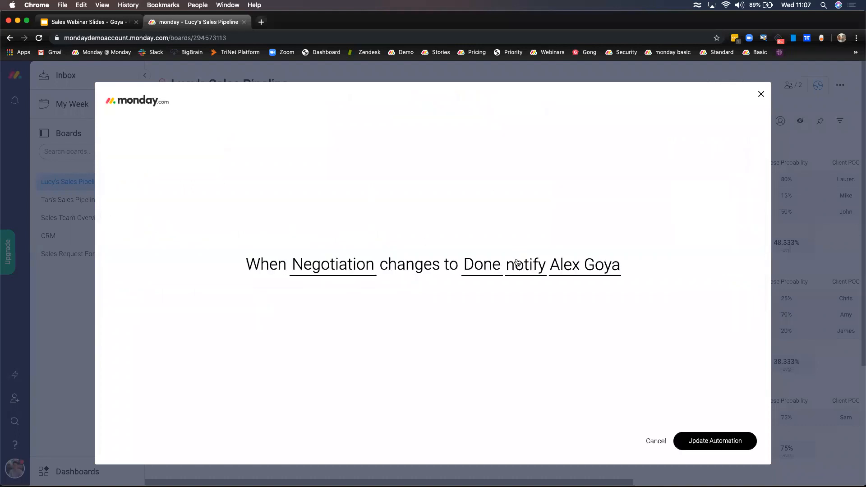
click(342, 271)
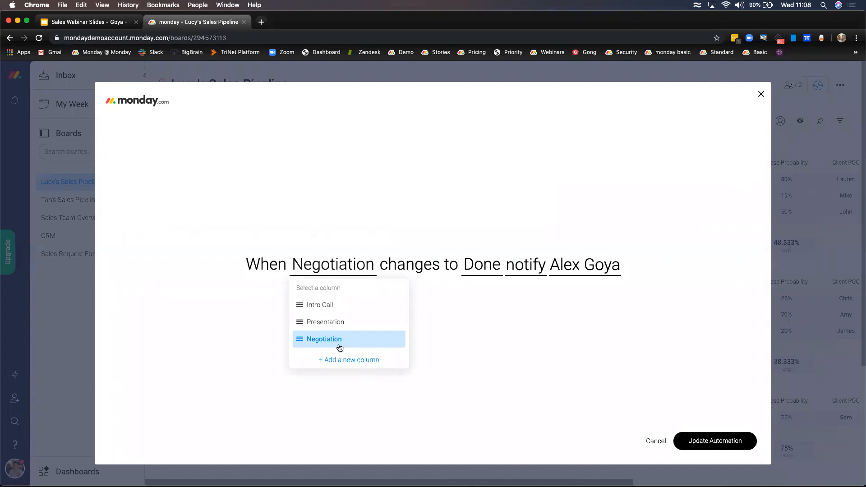
click(481, 338)
click(482, 266)
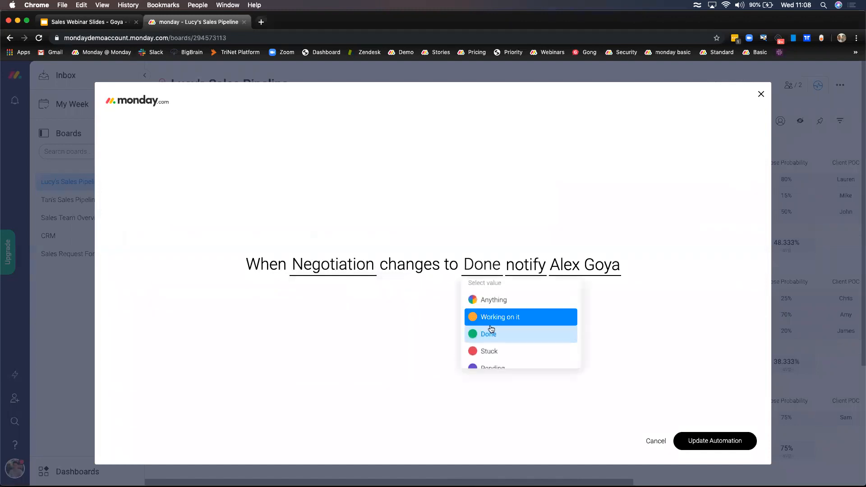
click(487, 333)
- Review the notification message and recipient, then cancel and close the automations window
click(532, 269)
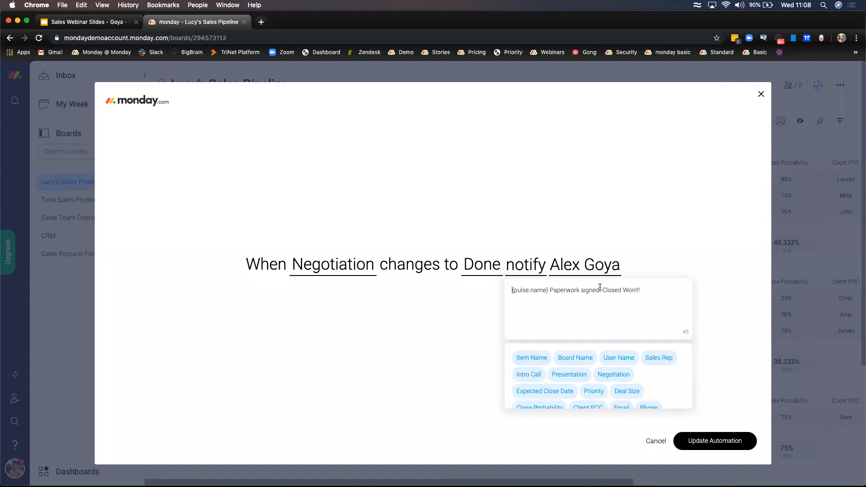
click(458, 303)
click(588, 267)
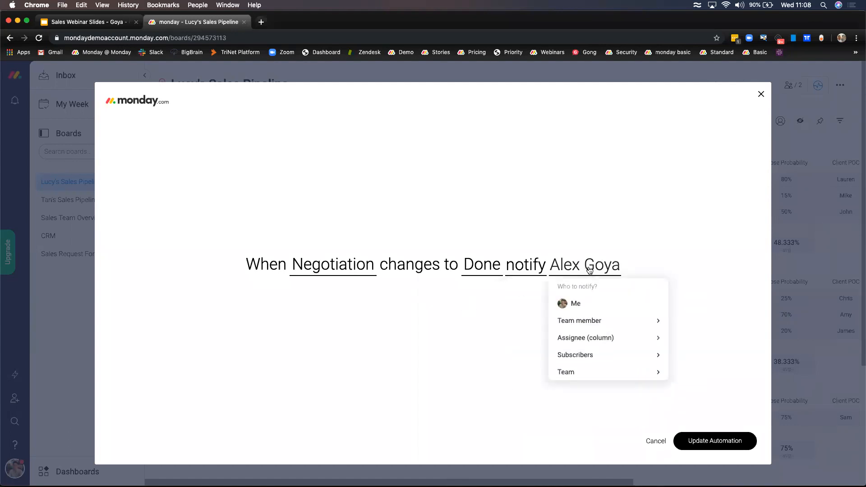
click(448, 340)
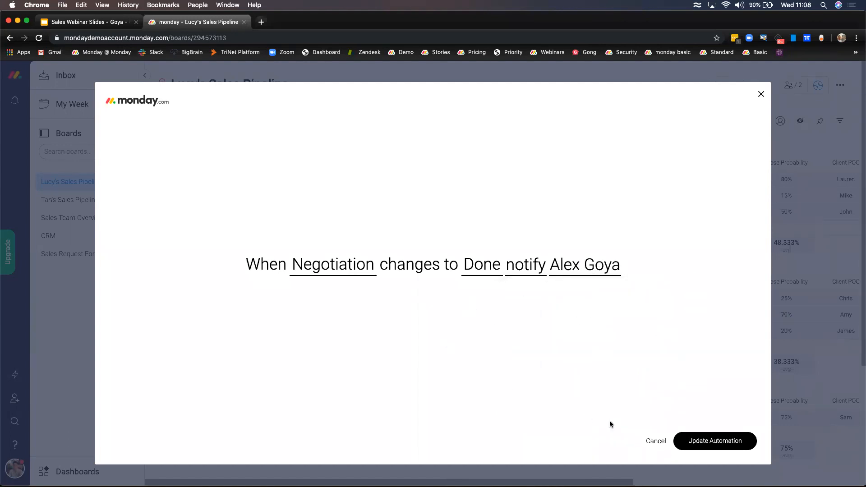
click(656, 441)
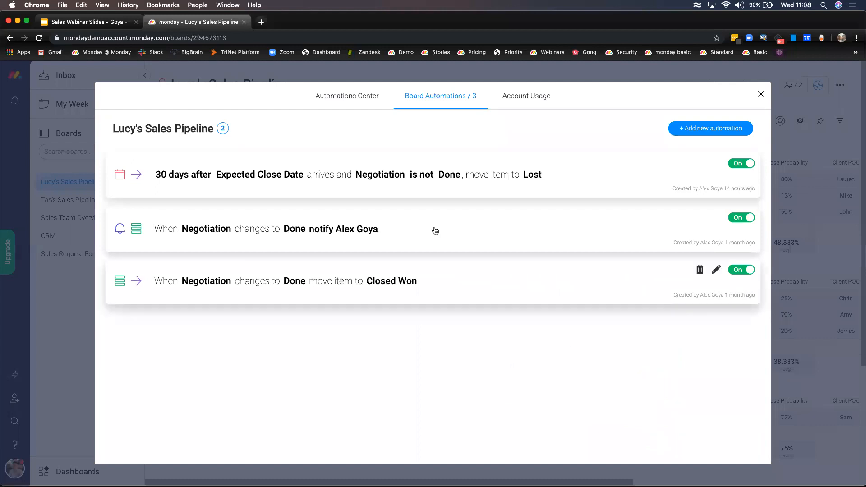
click(762, 96)
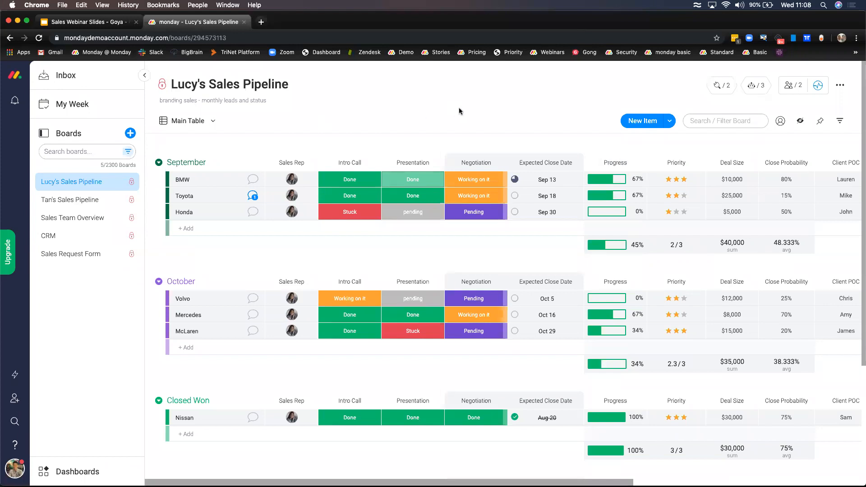
- Scroll through the Integrations Center apps, then show the 2 Board Integrations for Gmail
click(721, 85)
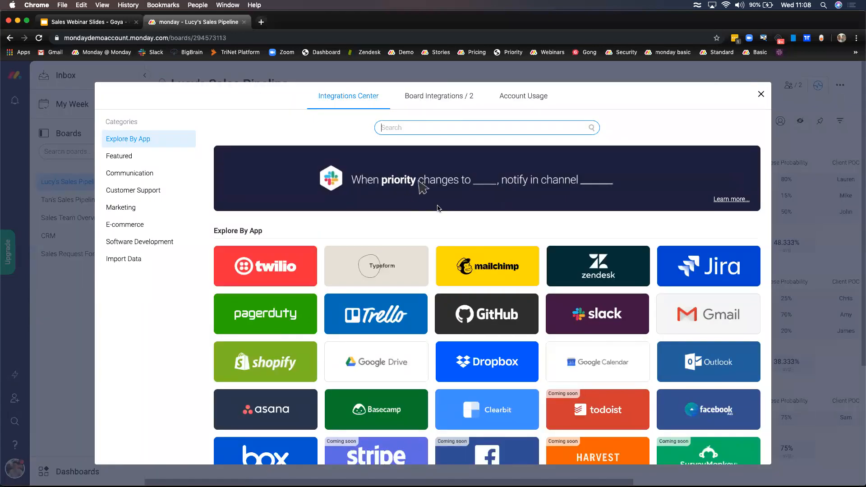
scroll(466, 234, down, 5)
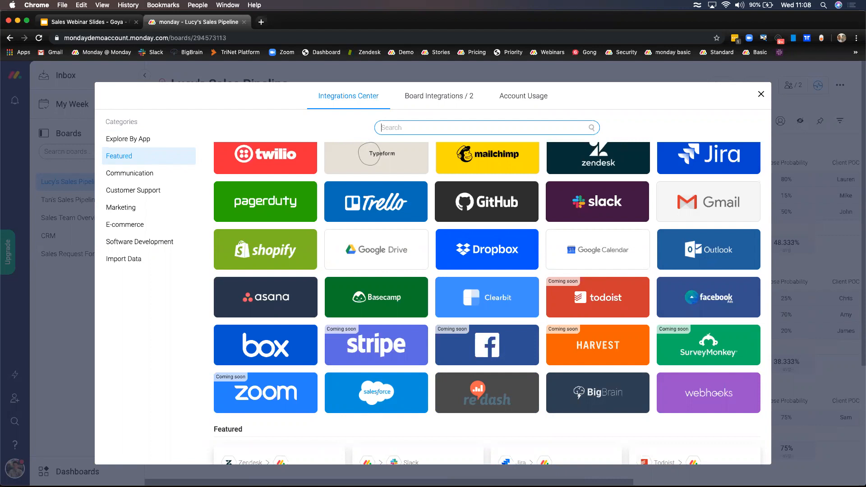
click(738, 5)
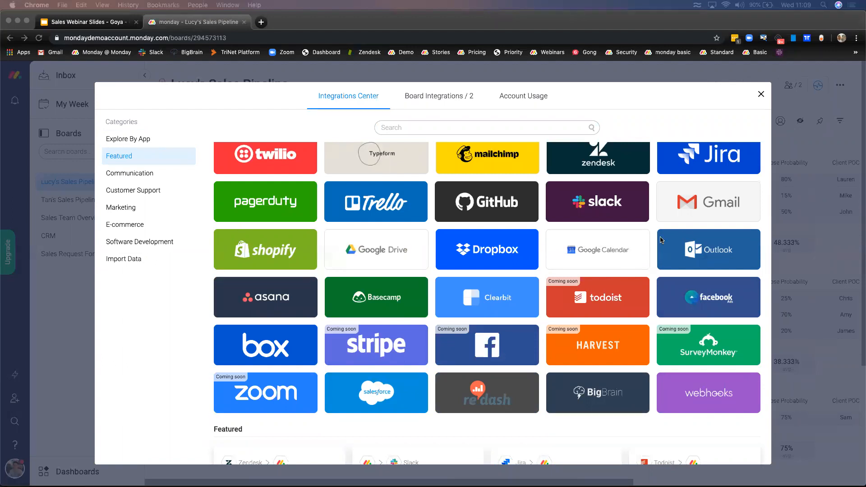
scroll(677, 265, up, 1)
scroll(677, 265, up, 3)
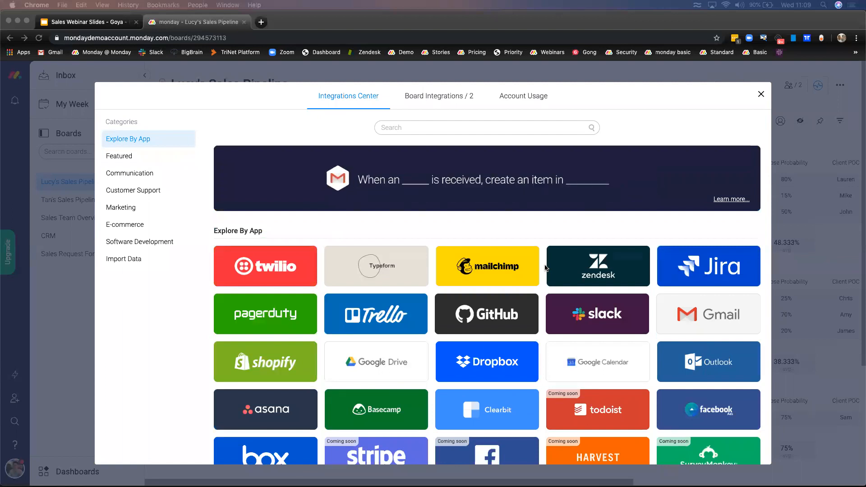
scroll(528, 280, down, 3)
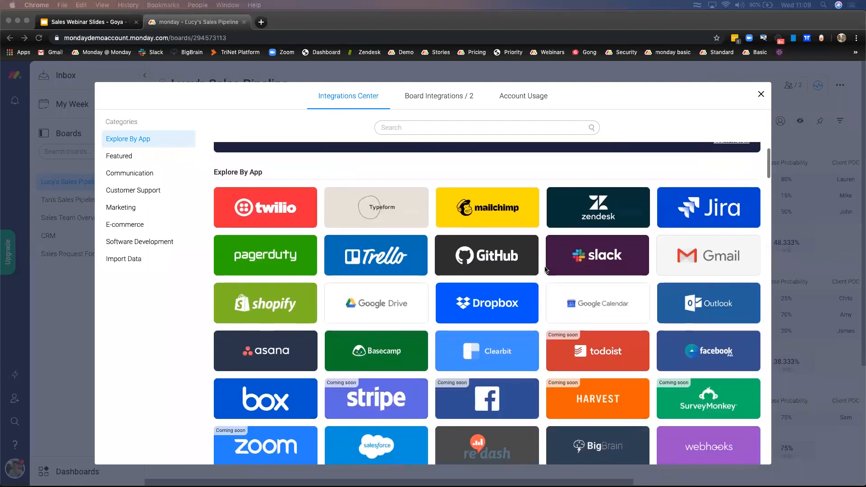
scroll(518, 293, up, 3)
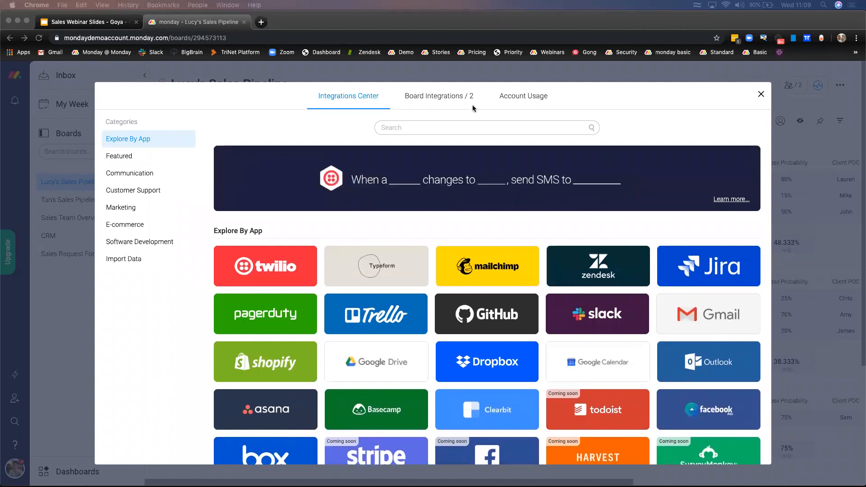
click(453, 102)
click(453, 102)
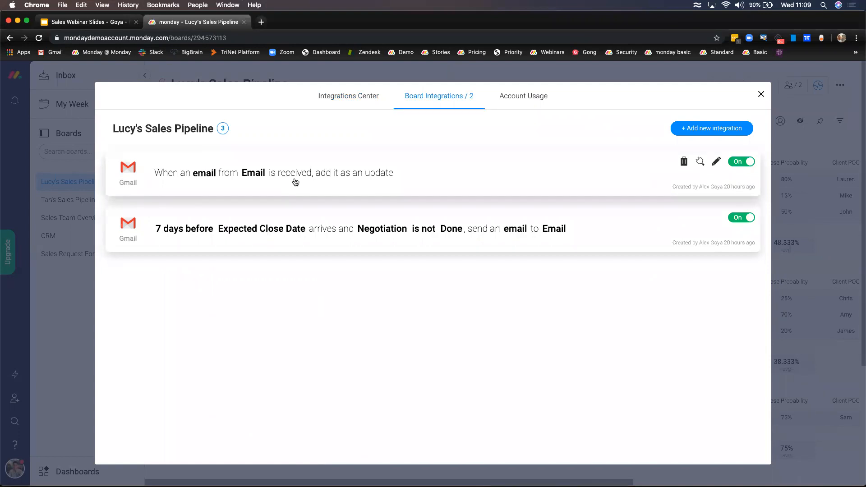
- Inspect the first Gmail integration's email filter and Email sender column, then cancel and close Integrations
click(245, 176)
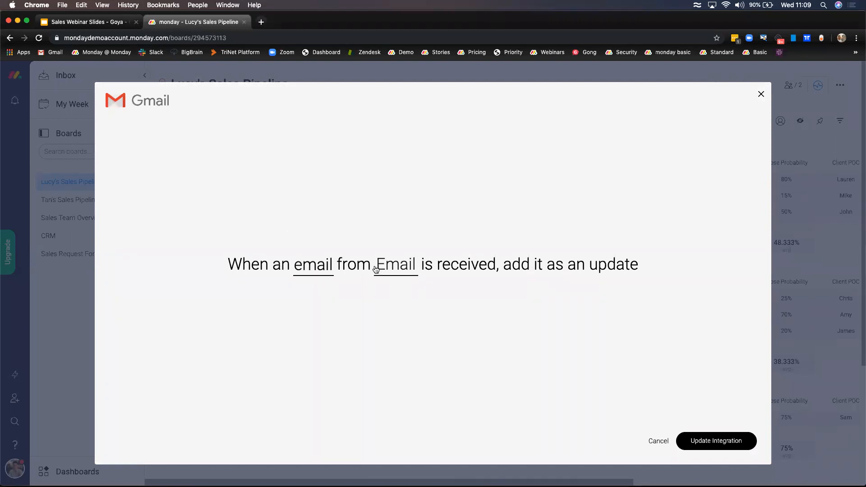
click(314, 267)
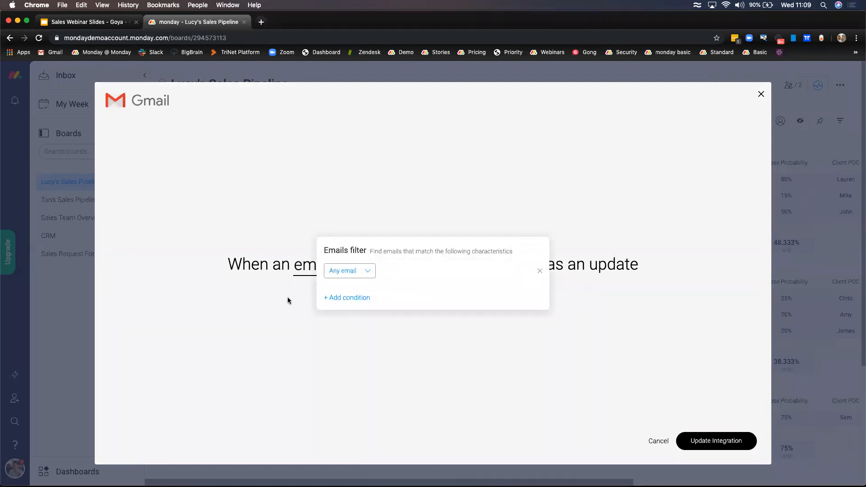
click(363, 273)
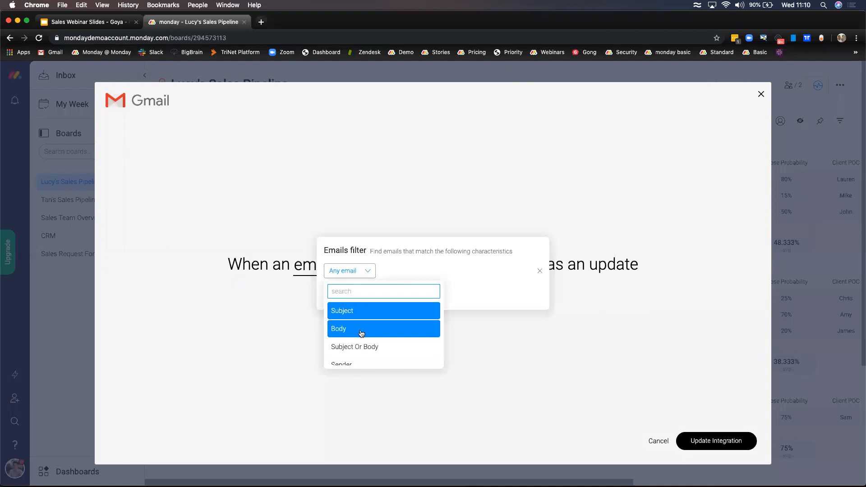
scroll(359, 334, down, 1)
scroll(361, 334, up, 1)
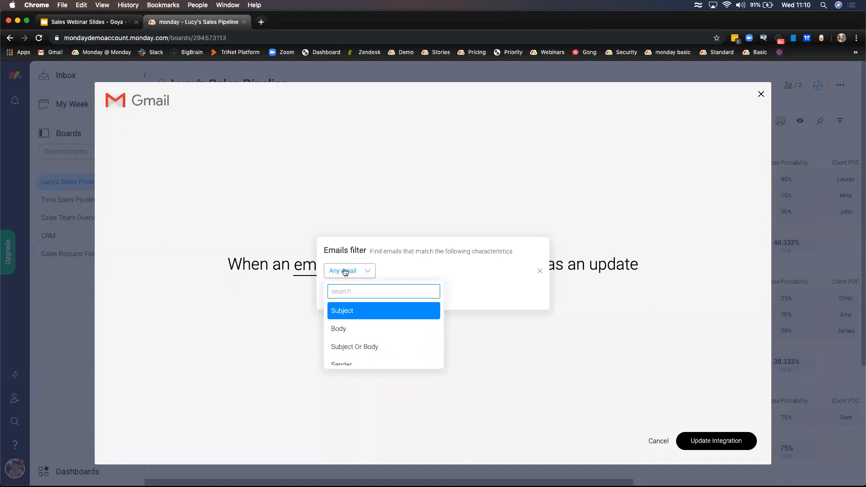
click(280, 314)
click(387, 267)
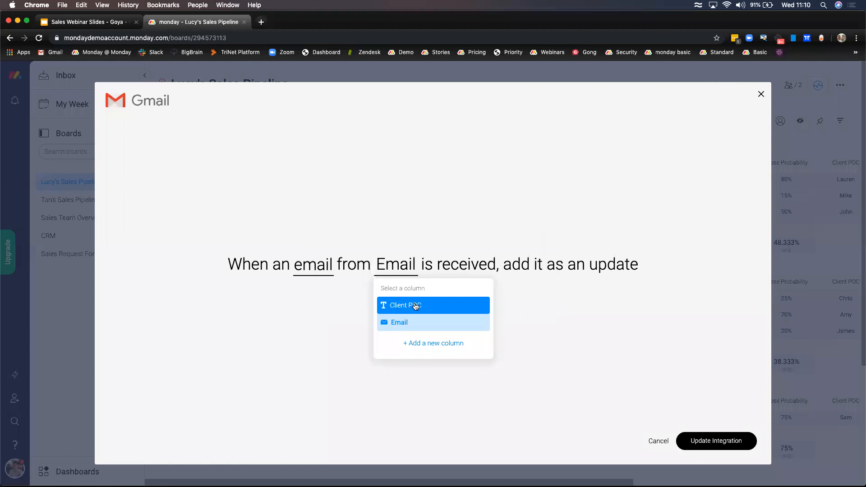
click(400, 322)
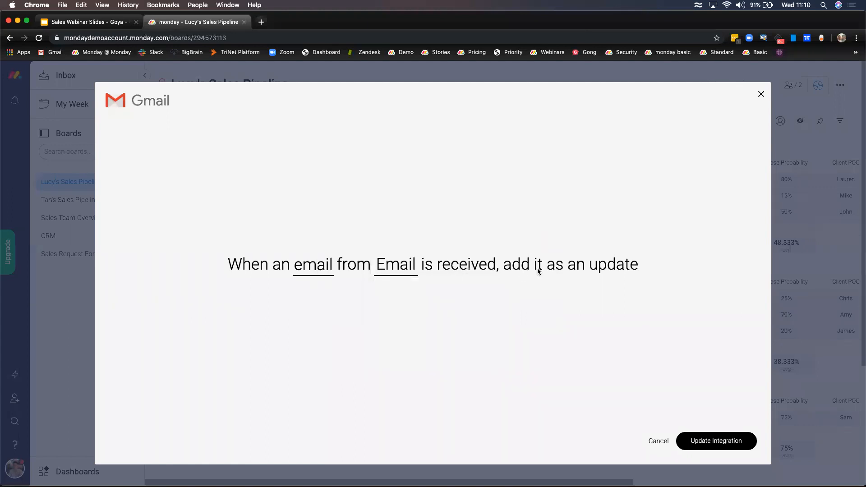
click(659, 441)
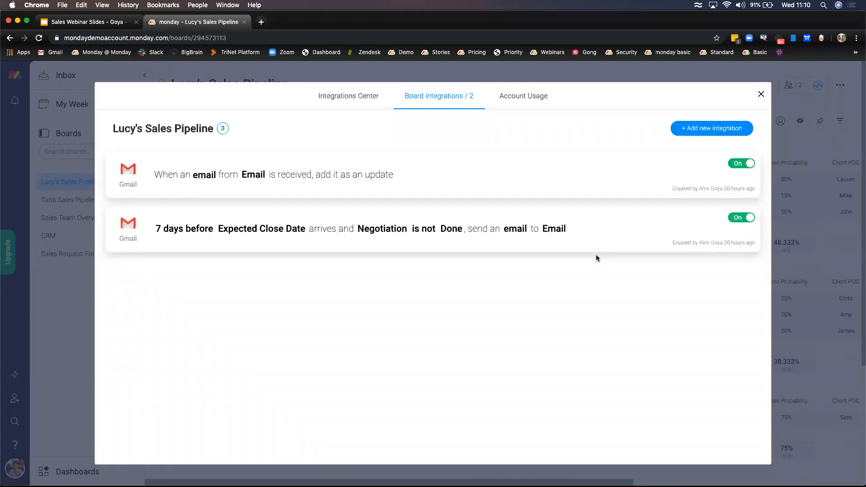
click(761, 95)
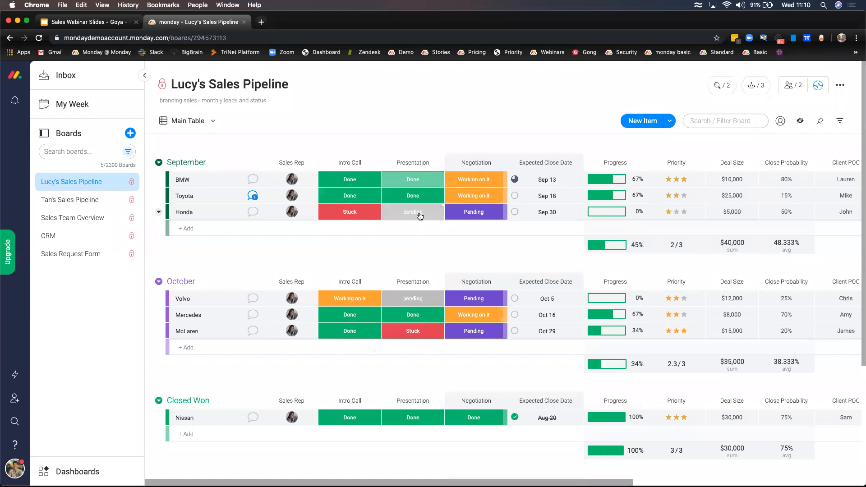
- Read Toyota's full automated pricing email update, then reopen the board's Integrations Center
click(253, 196)
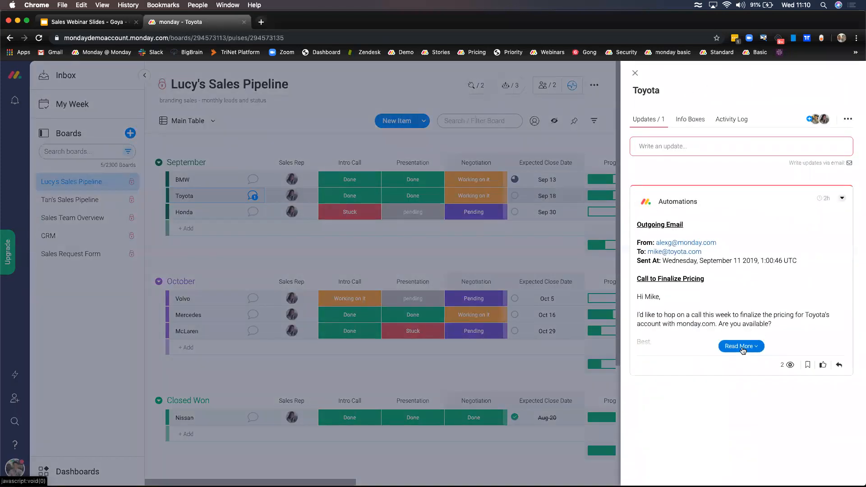
click(742, 348)
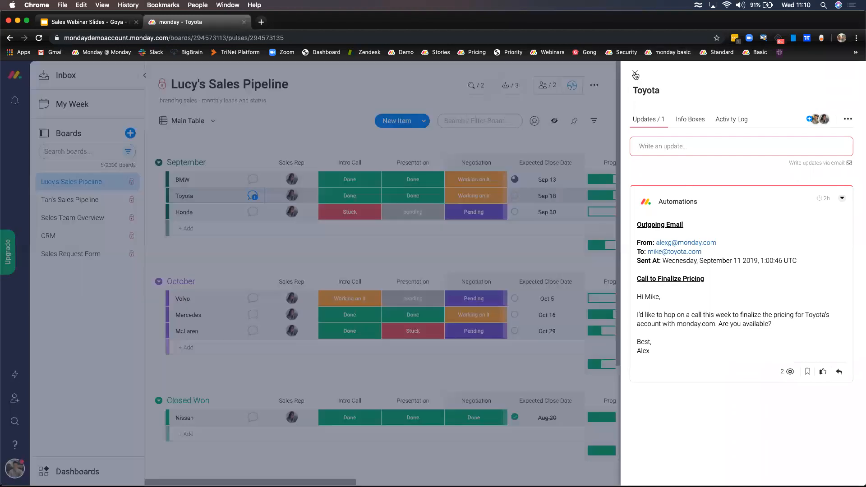
click(555, 83)
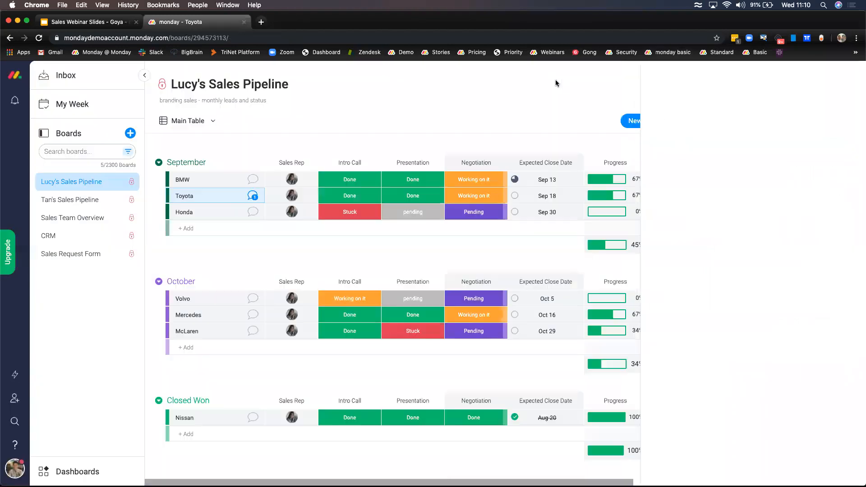
click(723, 88)
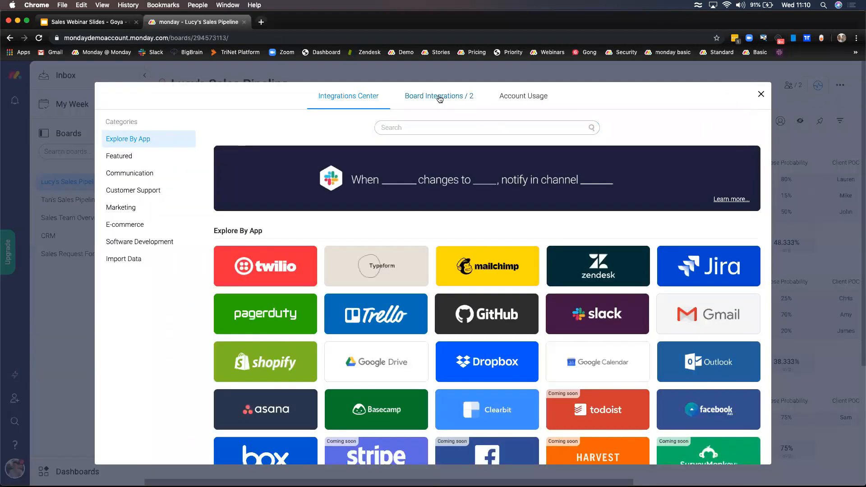
- Open the Gmail reminder integration and check its 7-days-before Expected Close Date trigger
click(440, 99)
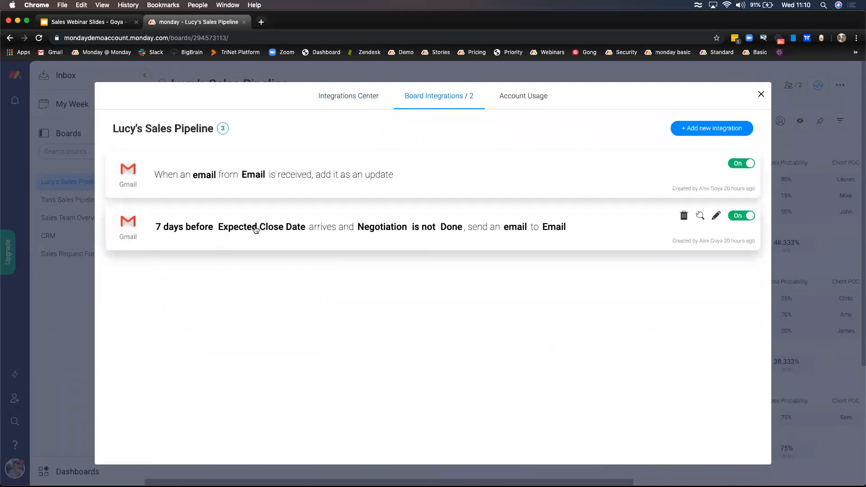
click(363, 223)
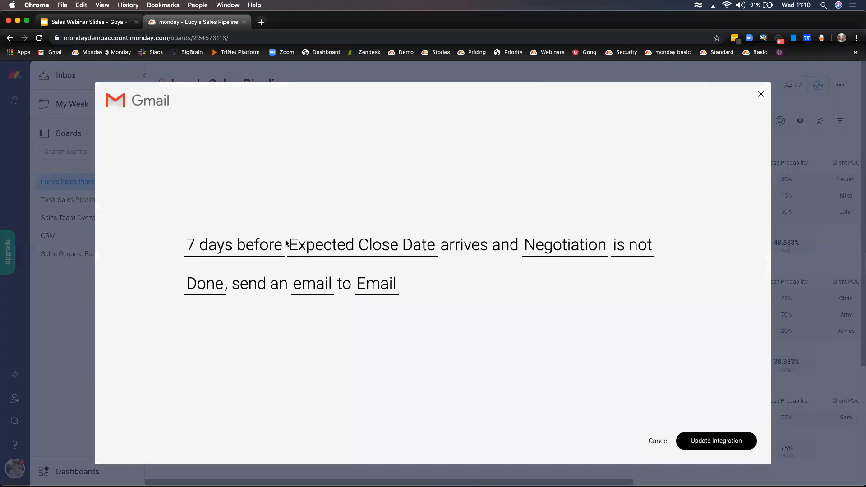
click(265, 246)
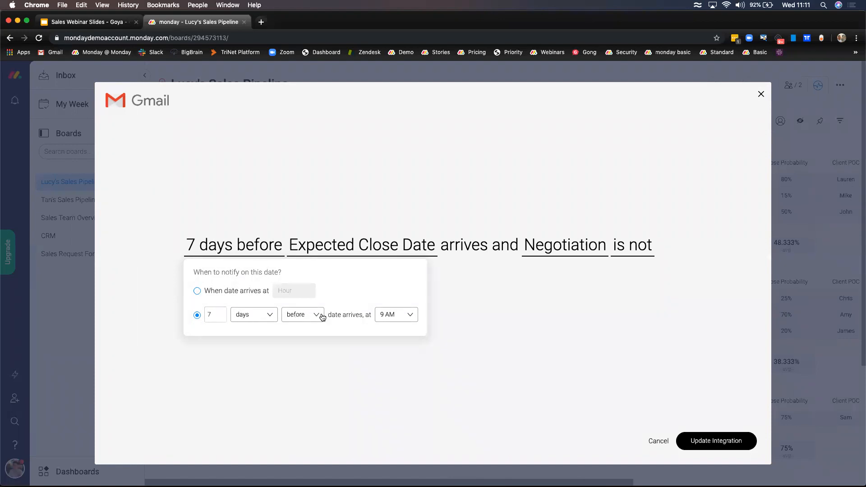
click(345, 351)
click(383, 247)
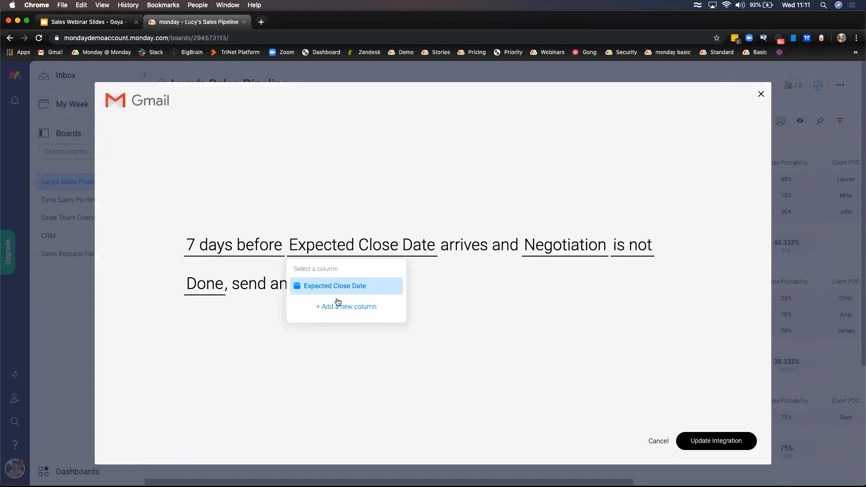
click(417, 309)
- Inspect the Negotiation condition column, the email preview and the Email recipient column, unchanged
click(563, 254)
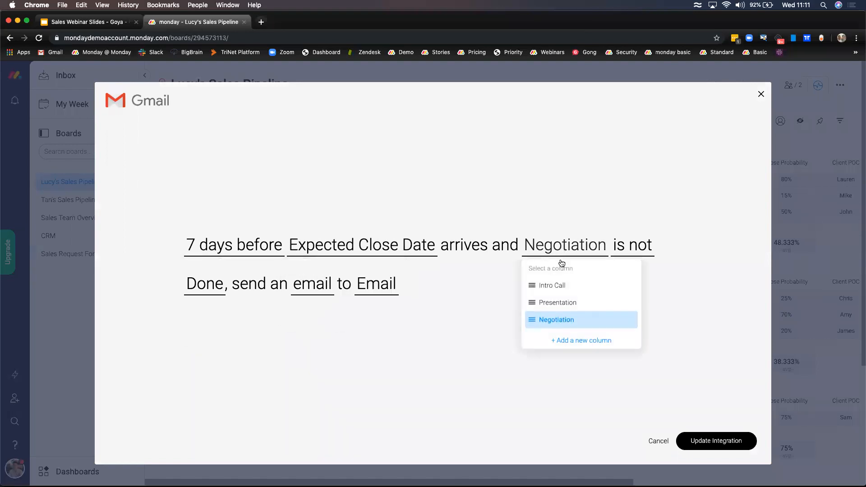
click(563, 321)
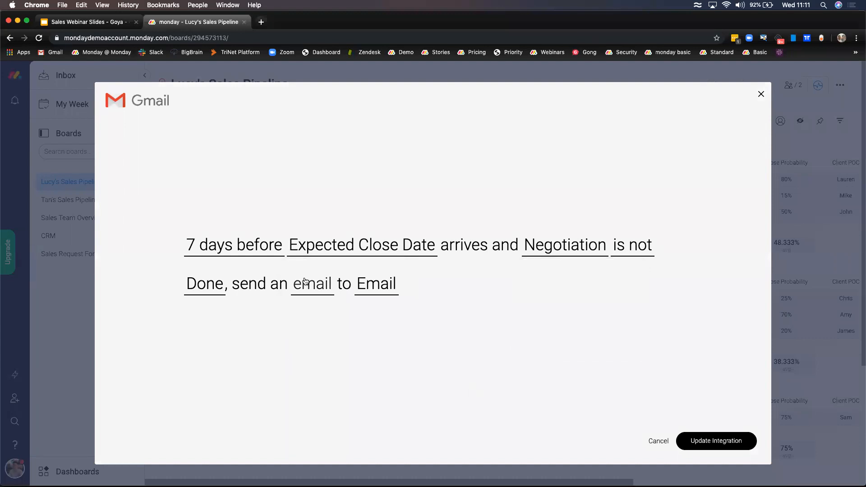
click(323, 285)
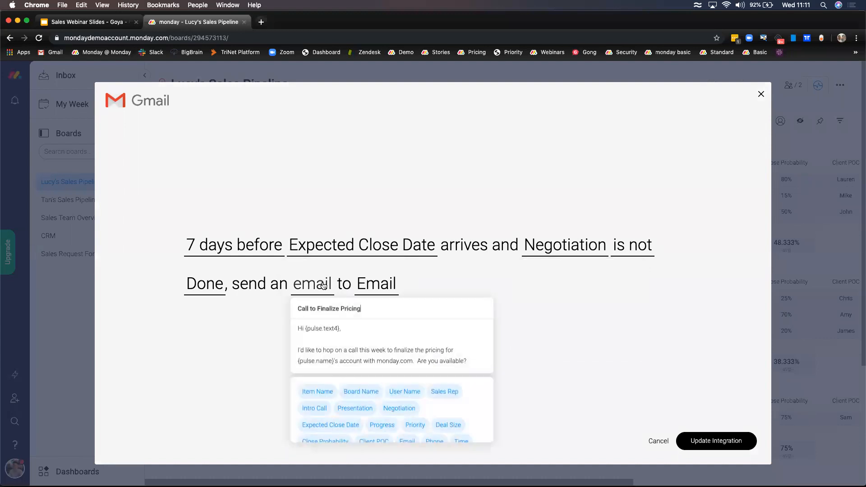
click(362, 284)
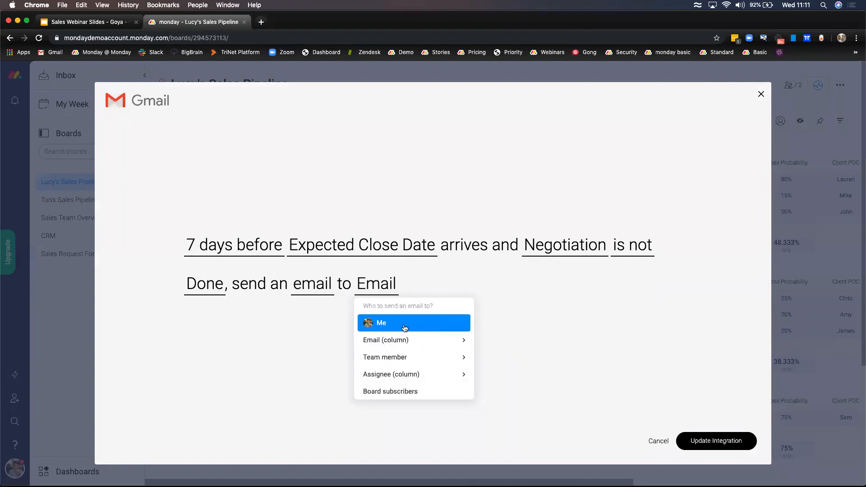
click(324, 326)
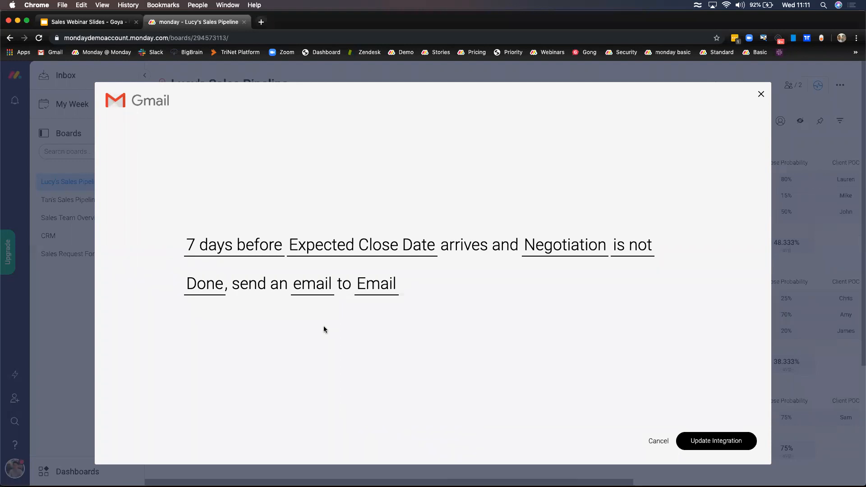
- View the Call to Finalize Pricing template, cancel without saving, and close Integrations to reach Sales Team Overview
click(332, 294)
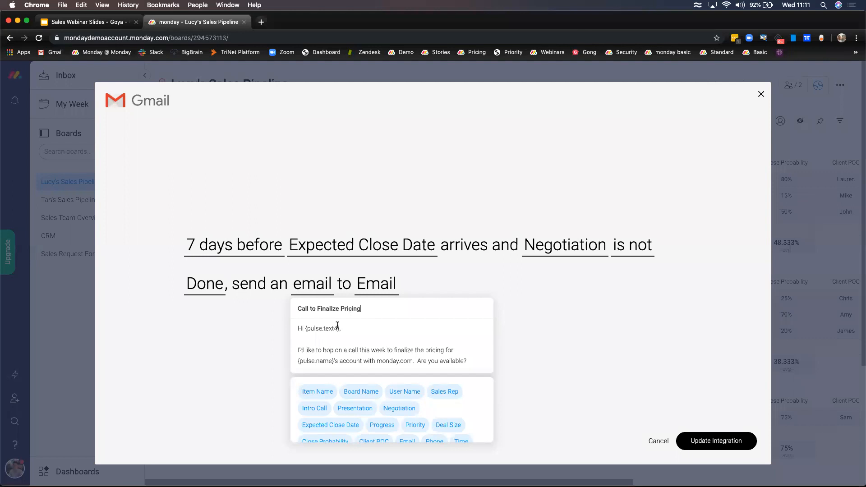
scroll(336, 345, down, 1)
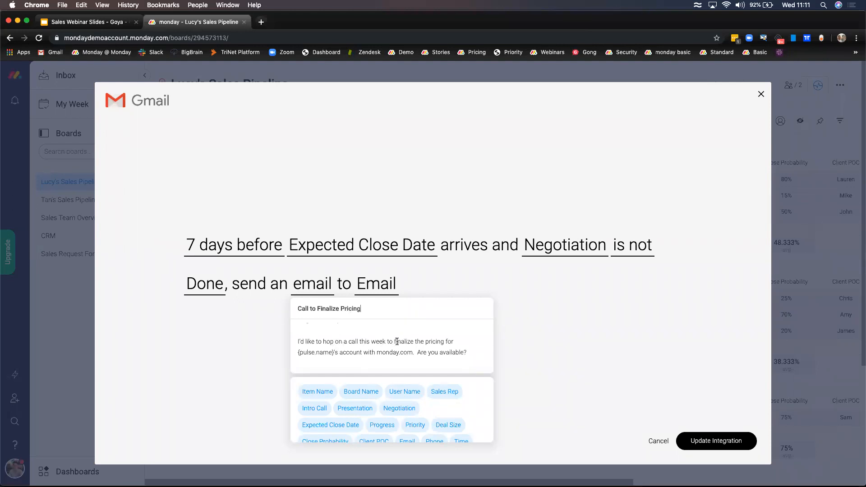
scroll(392, 343, up, 1)
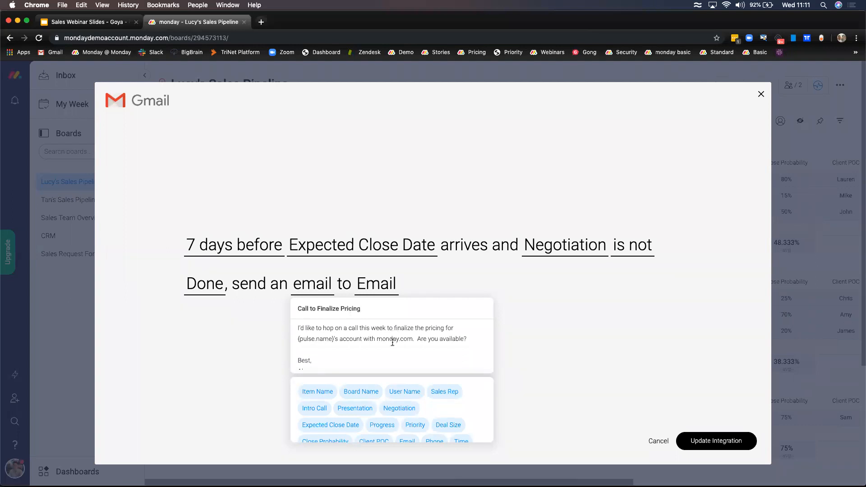
click(264, 351)
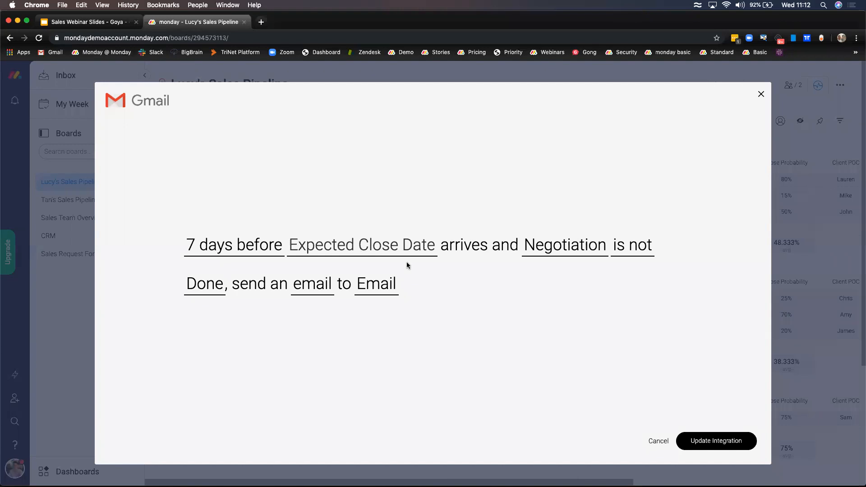
click(659, 441)
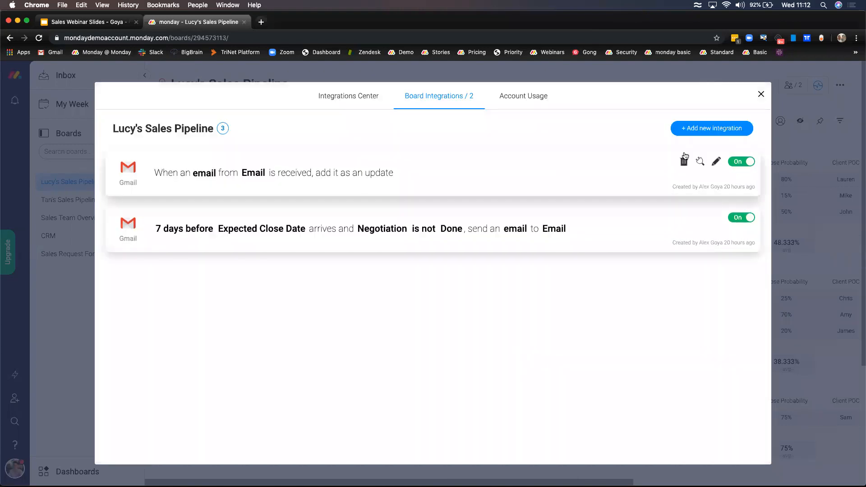
click(760, 97)
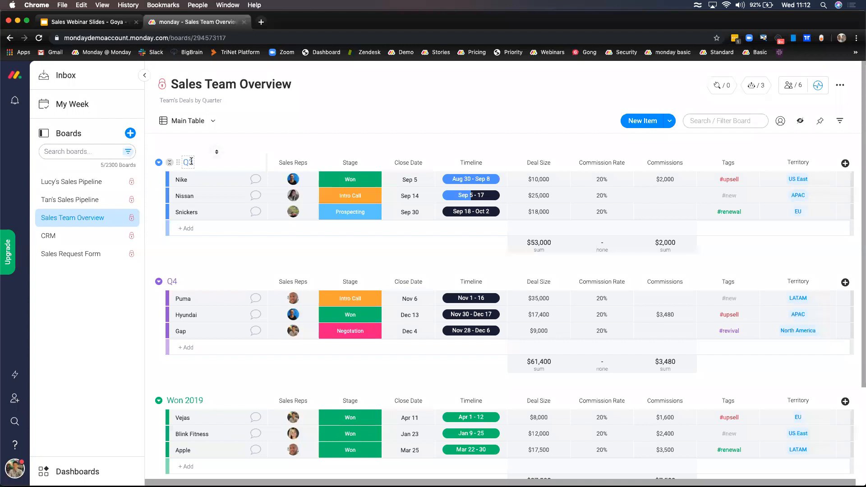
- Scroll through the Sales Team Overview groups: Q3 totals $53,000 and Q4 totals $61,400
scroll(214, 289, down, 2)
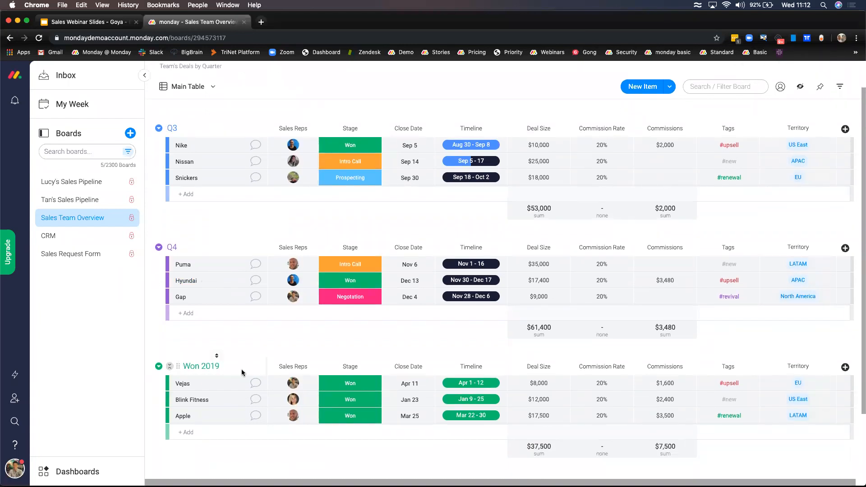
scroll(237, 368, up, 2)
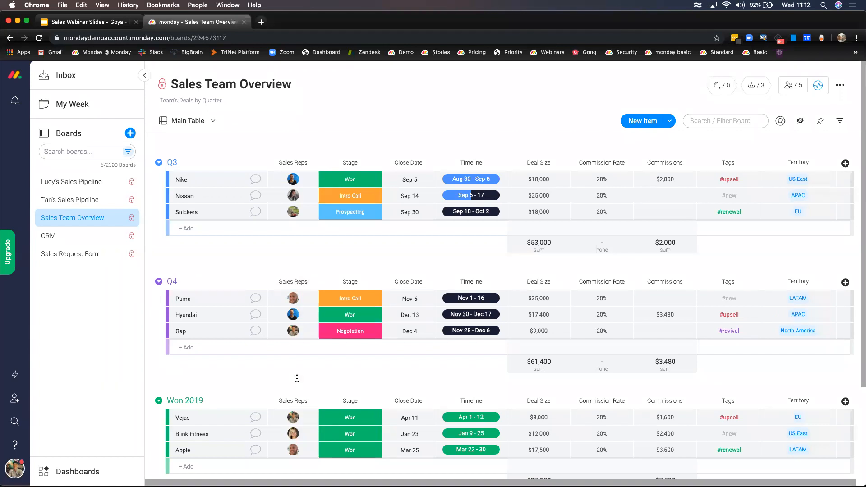
click(350, 182)
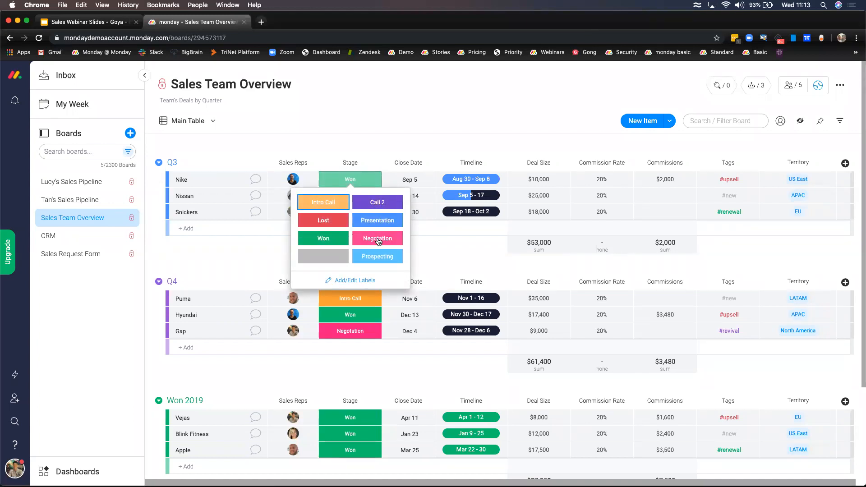
click(273, 247)
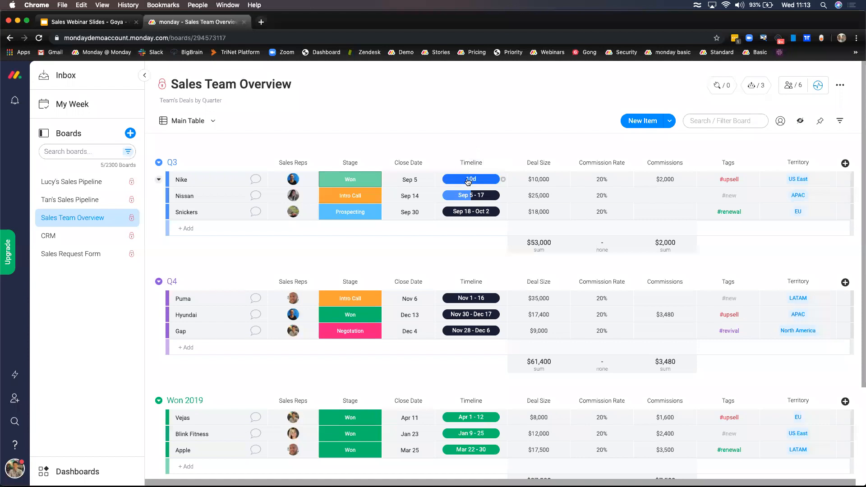
scroll(467, 213, right, 1)
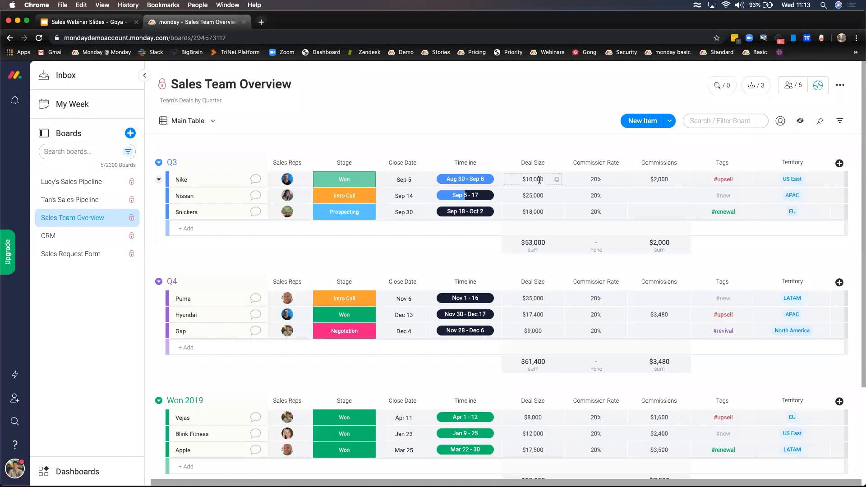
- Set the Commissions formula to IF({Stage}="Won",{Deal Size}*{Commission Rate},0)
click(673, 183)
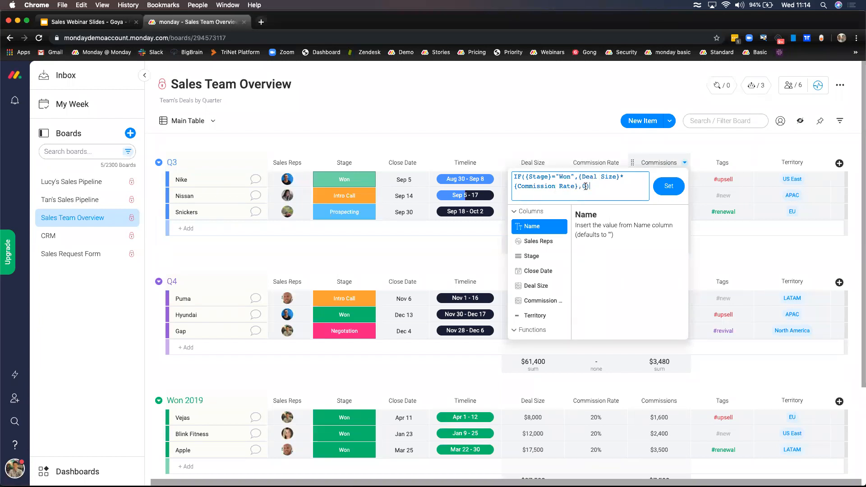
click(656, 183)
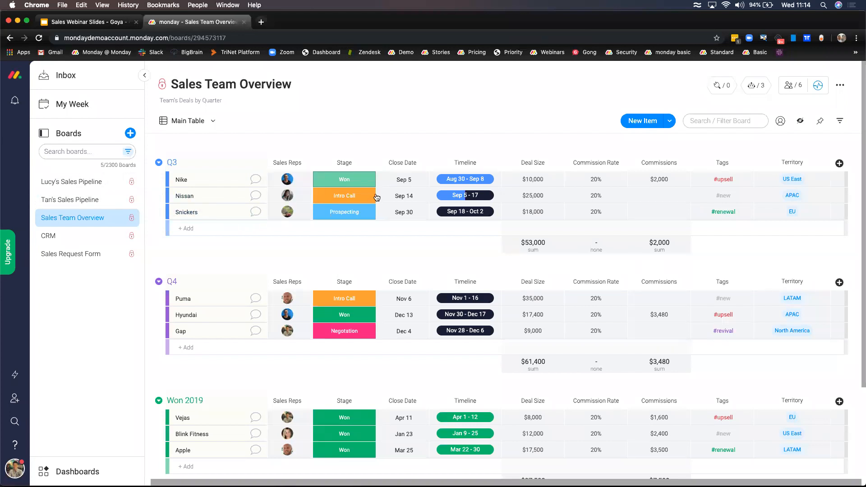
- Search every board for items tagged #renewal from the Tags column
click(724, 213)
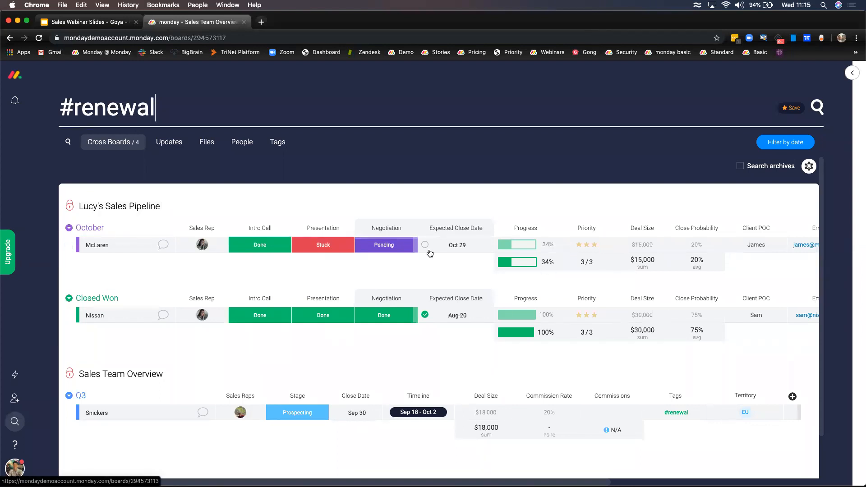
scroll(556, 265, right, 6)
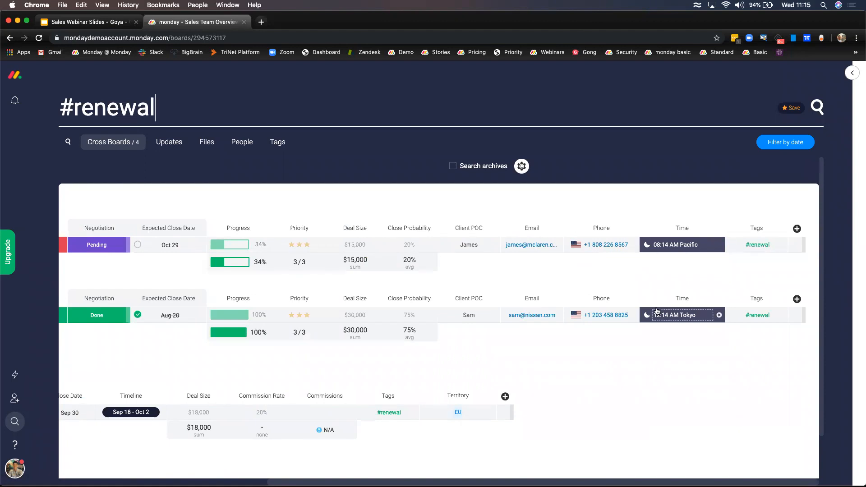
scroll(654, 307, left, 6)
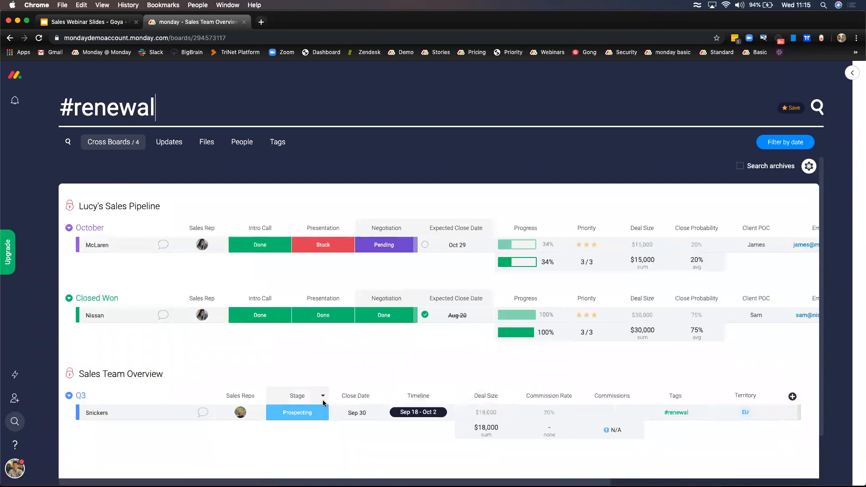
scroll(665, 320, right, 6)
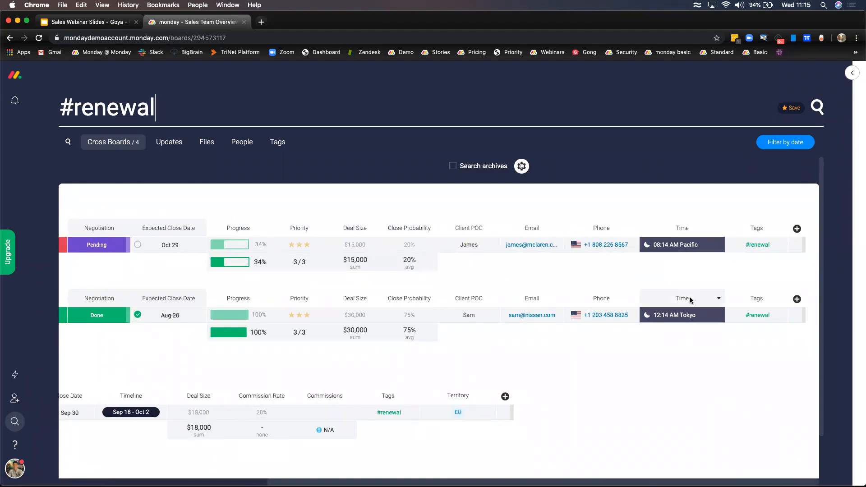
scroll(690, 300, left, 4)
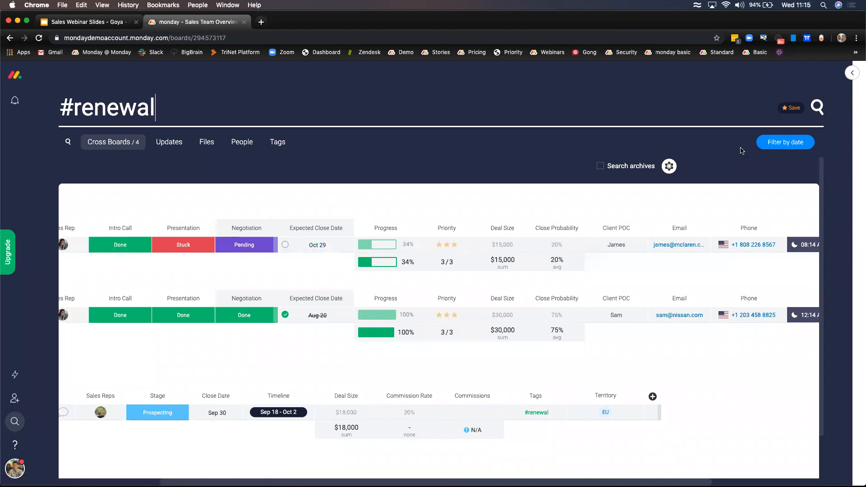
- Try a Jul 04 to Sep 18 date filter and view Export to Excel, then close the filter
click(765, 147)
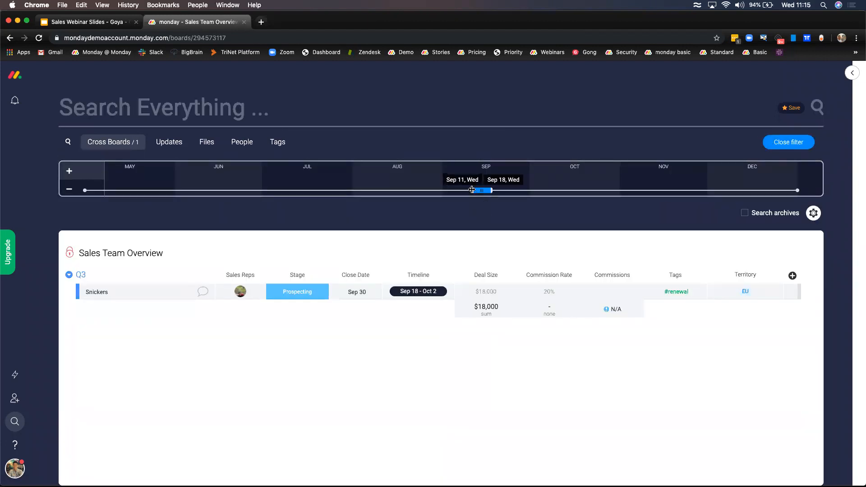
drag(472, 189, 270, 191)
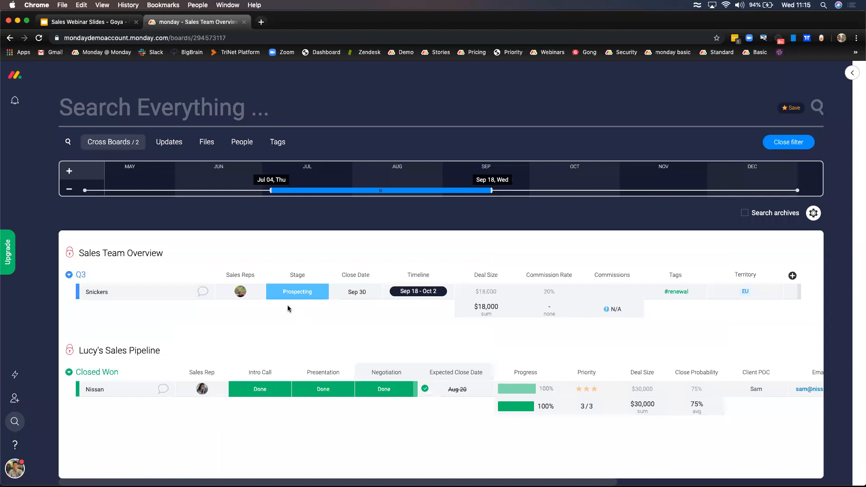
click(814, 213)
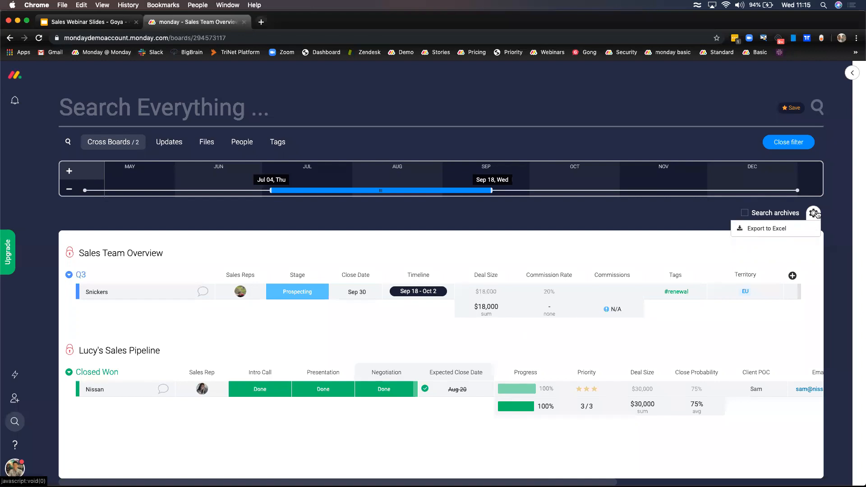
click(801, 148)
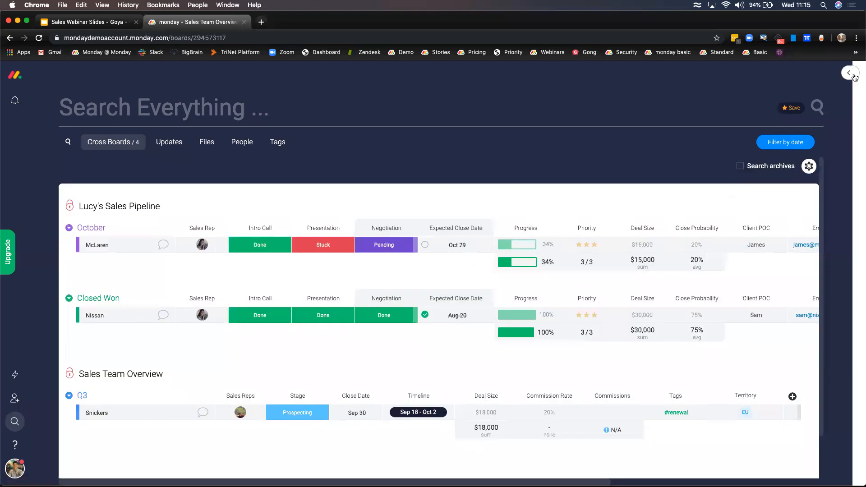
- Exit the #renewal search and go back to the Sales Team Overview Main Table
click(852, 73)
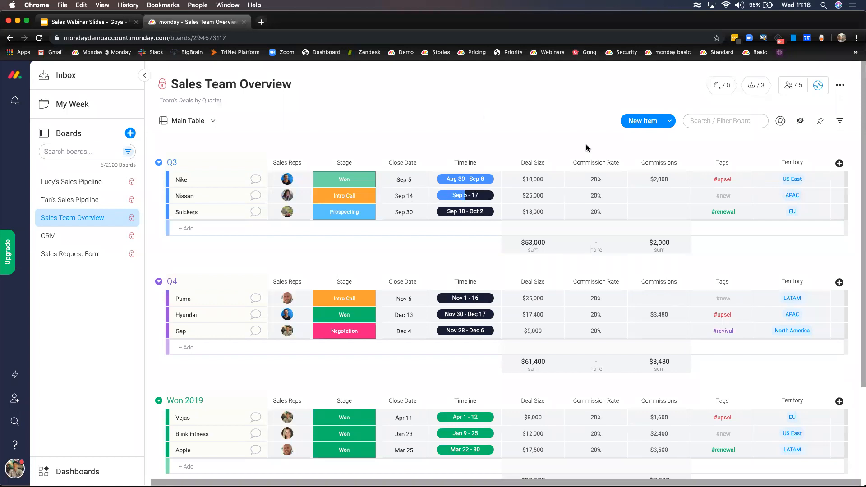
scroll(533, 206, left, 1)
scroll(533, 207, left, 1)
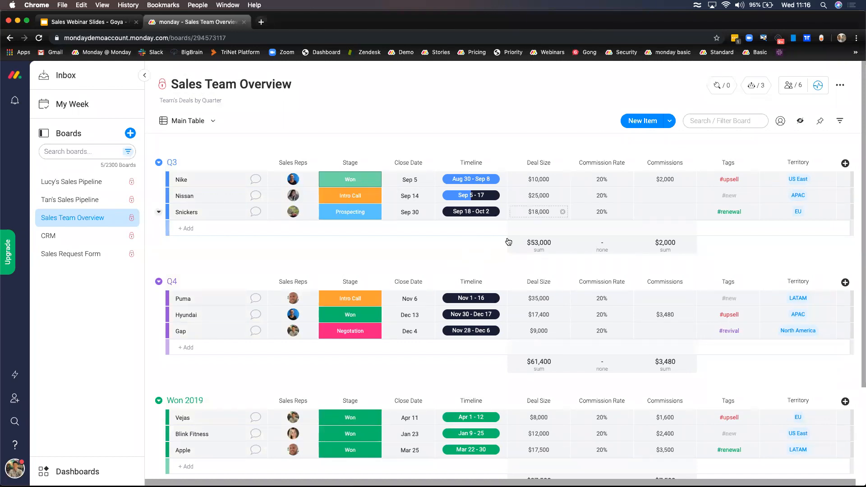
click(839, 123)
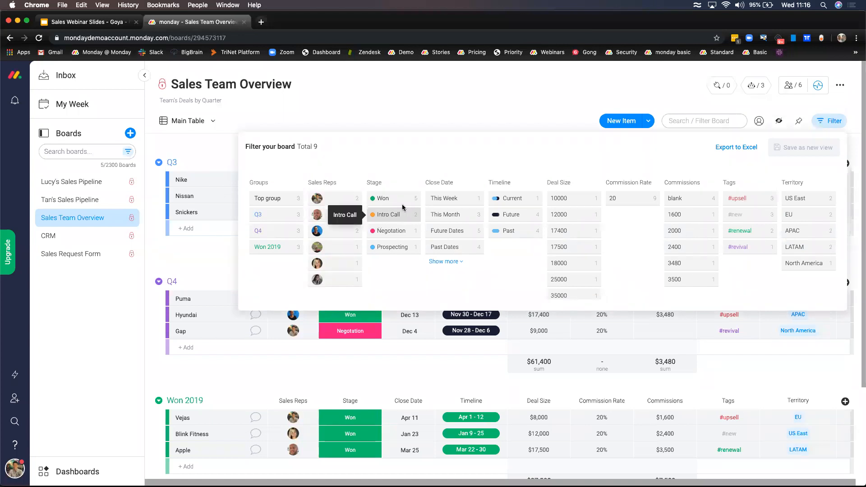
click(394, 201)
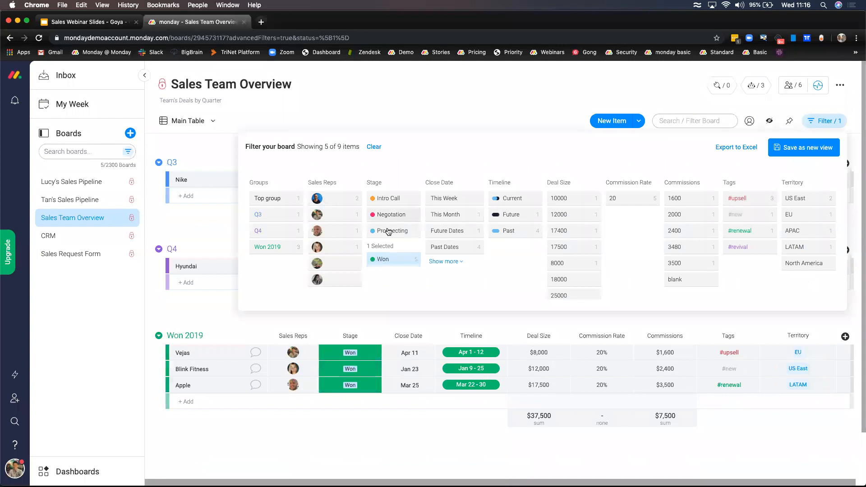
click(398, 262)
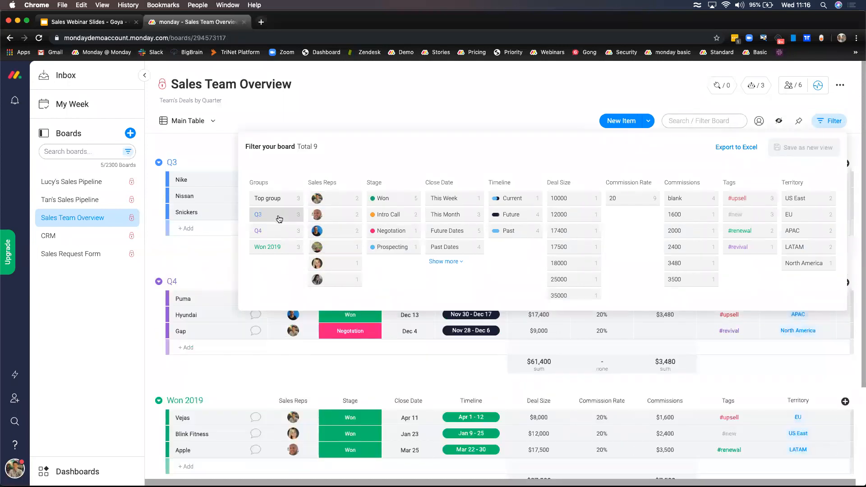
click(279, 217)
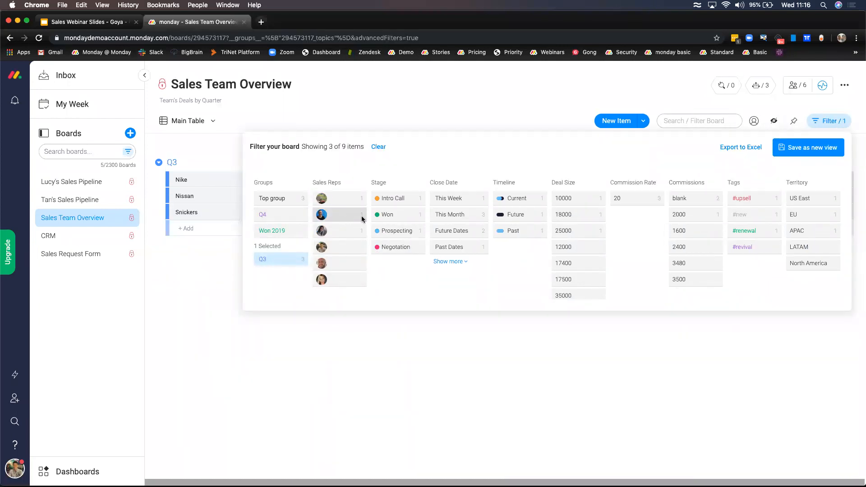
click(451, 219)
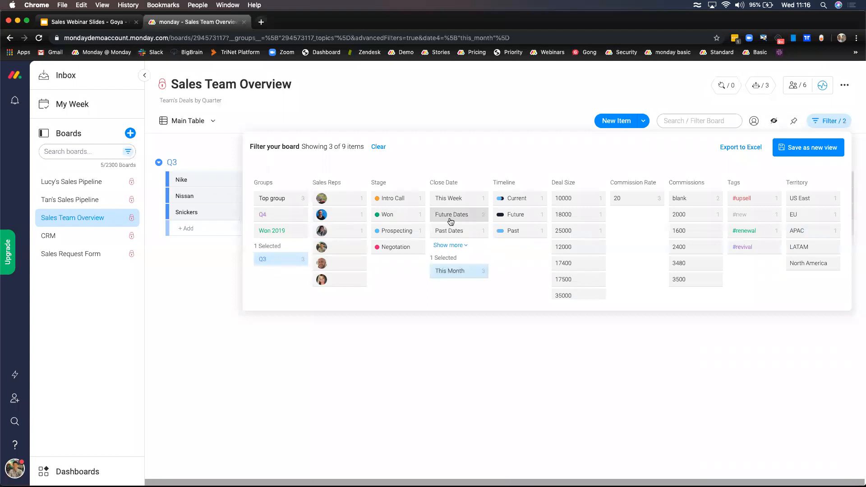
click(448, 331)
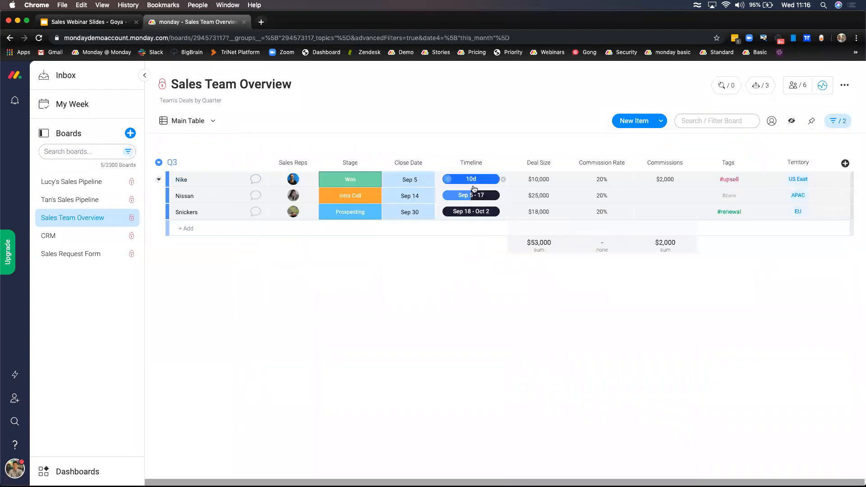
click(840, 122)
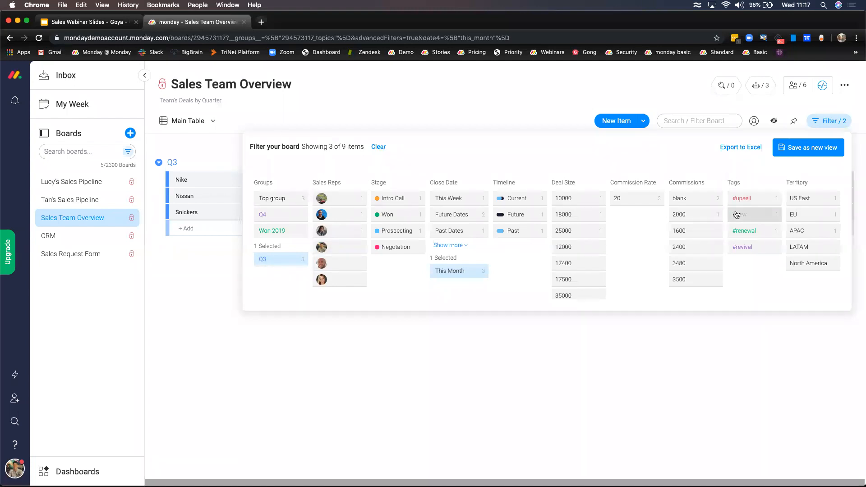
click(380, 147)
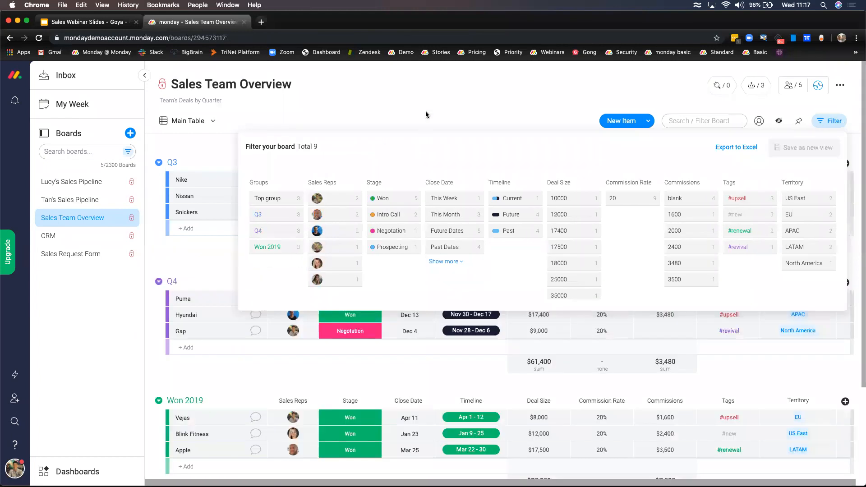
click(420, 128)
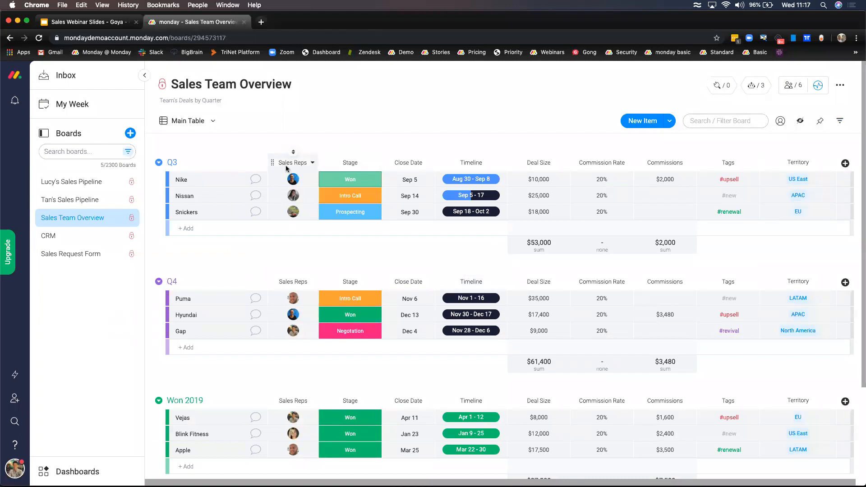
- Switch the board to Chart view, trying Pie and Line before settling on Bar
click(212, 123)
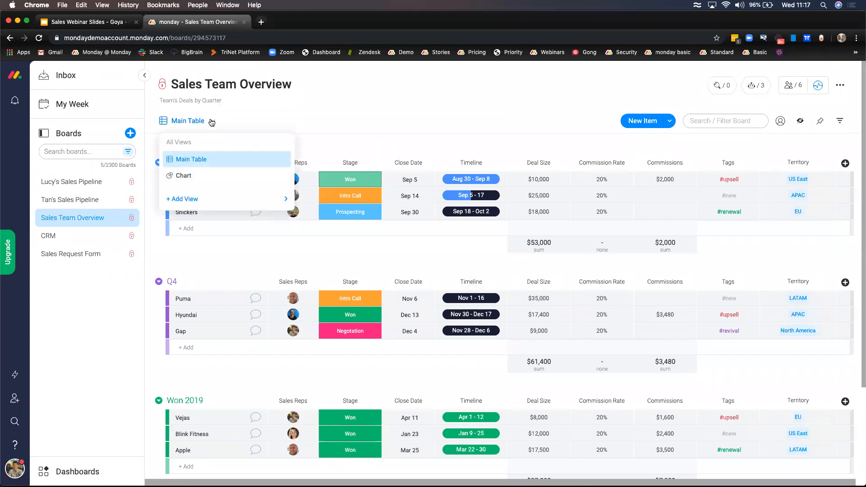
click(222, 176)
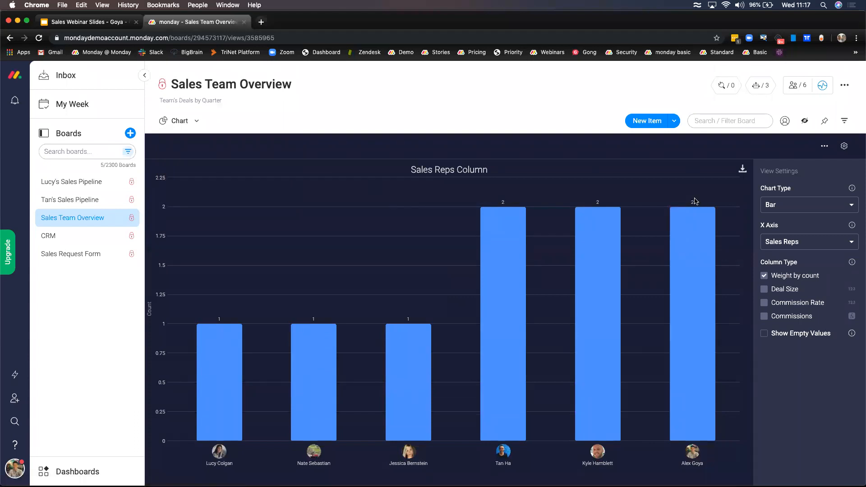
click(799, 206)
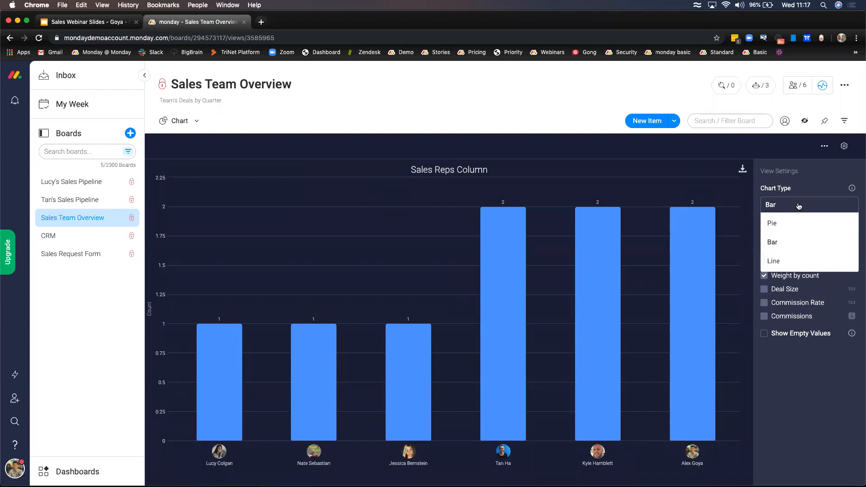
click(799, 206)
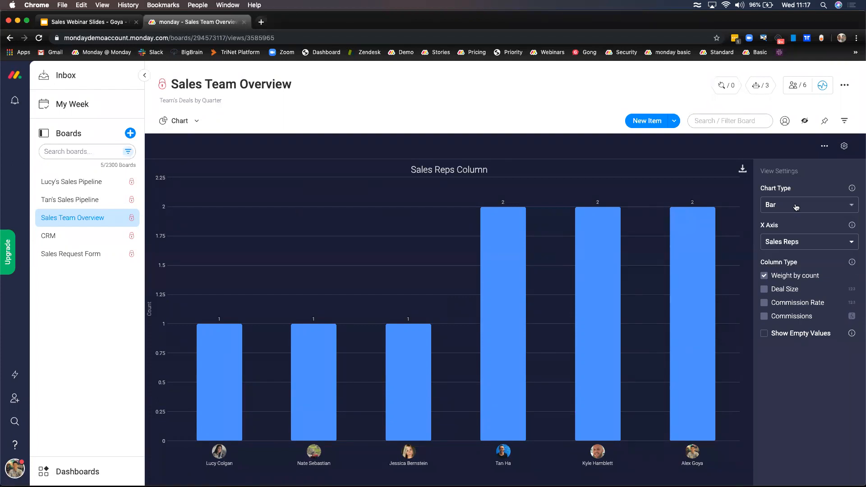
click(797, 207)
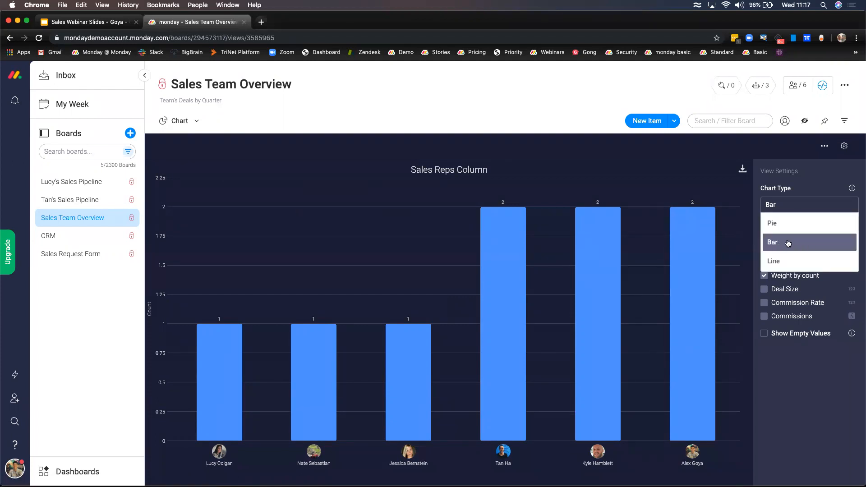
click(793, 228)
click(798, 210)
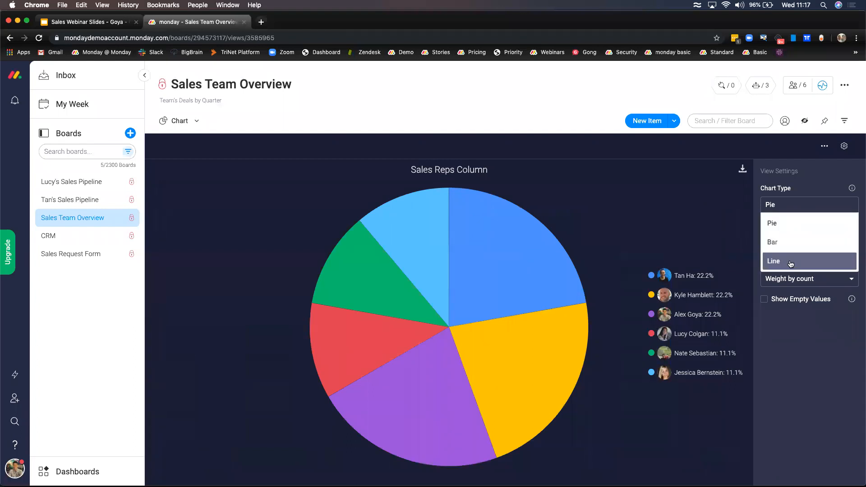
click(791, 261)
click(797, 209)
click(791, 241)
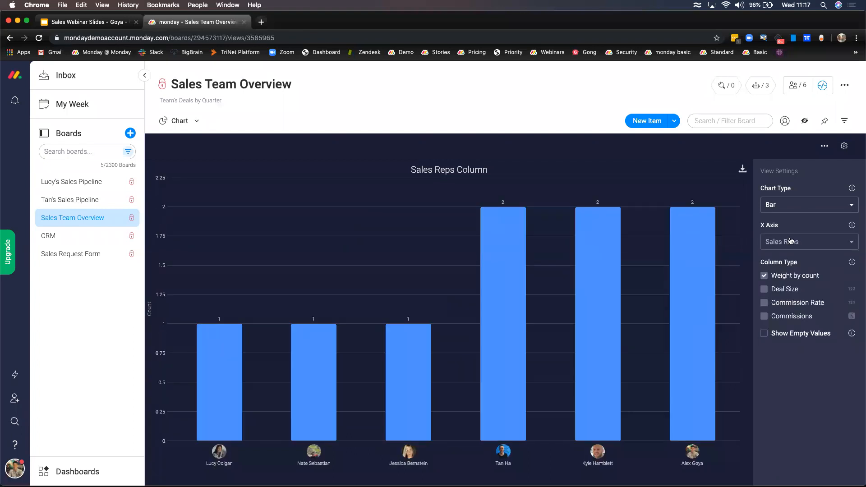
- Keep Sales Reps on the x axis and try Deal Size and Commissions, then settle on weighting by count
click(792, 242)
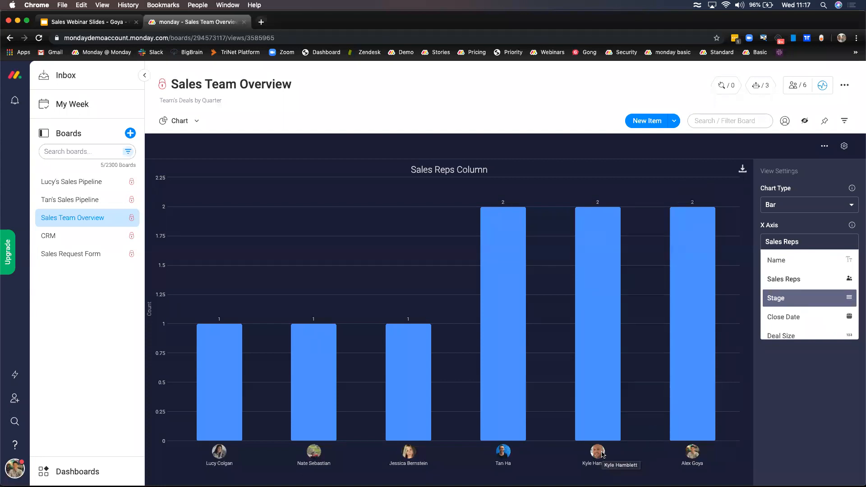
click(818, 278)
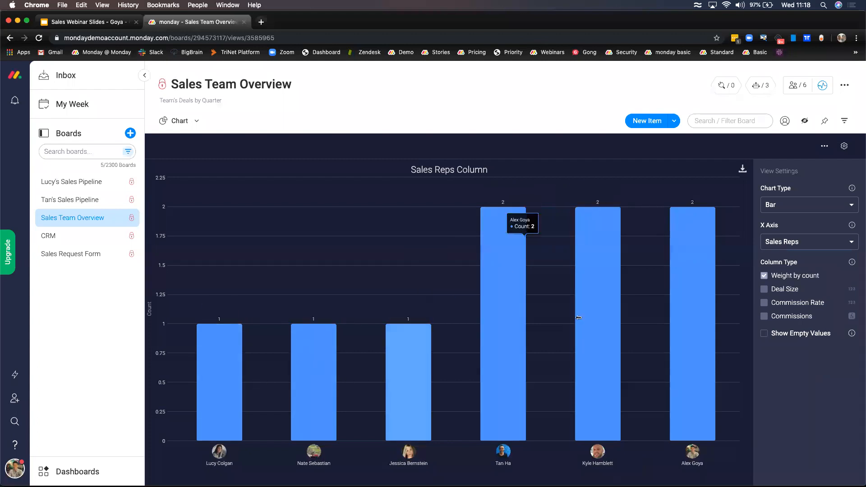
click(765, 276)
click(764, 289)
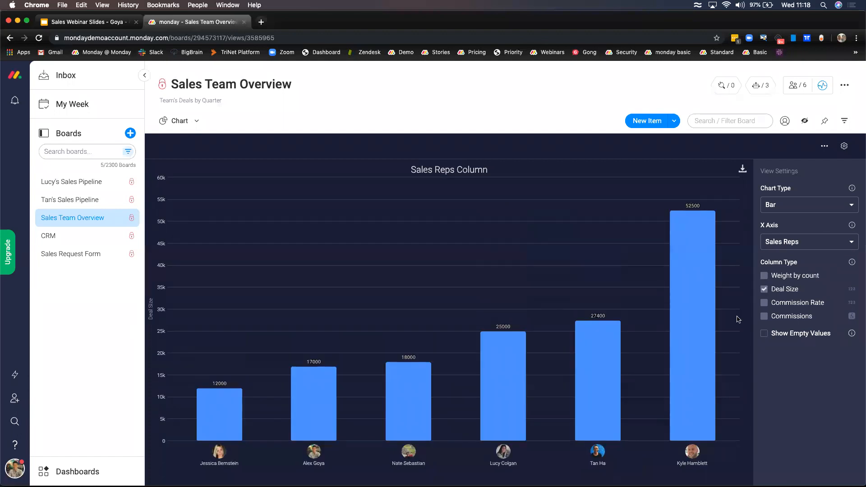
click(764, 289)
click(765, 316)
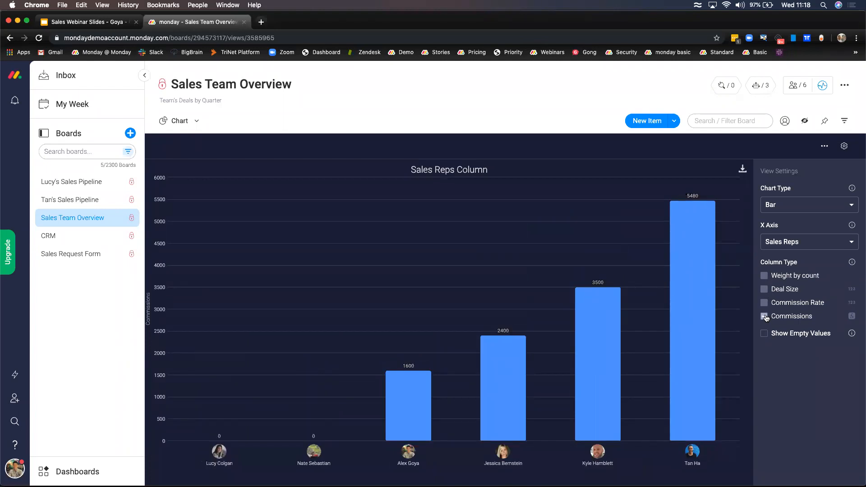
click(764, 316)
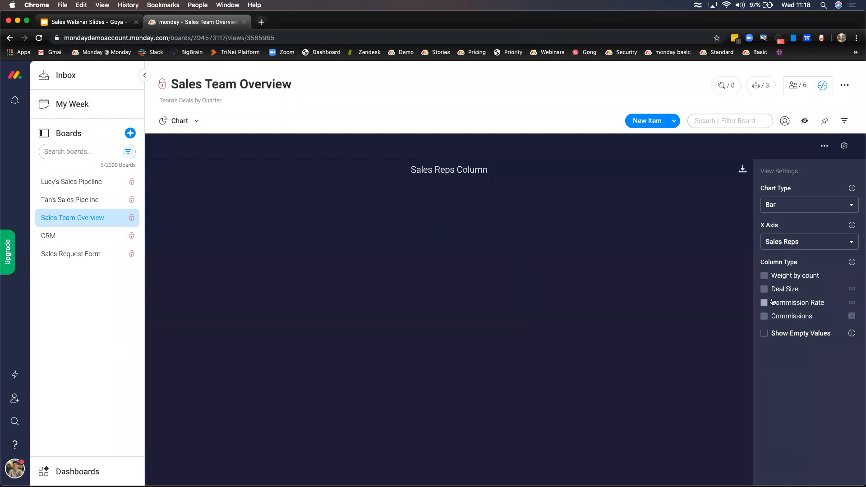
click(764, 275)
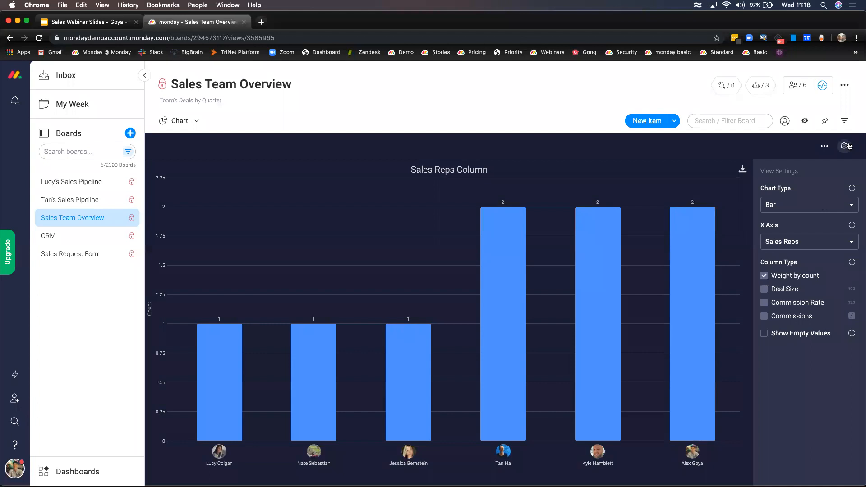
- Filter the chart to deals in the Won stage
click(836, 123)
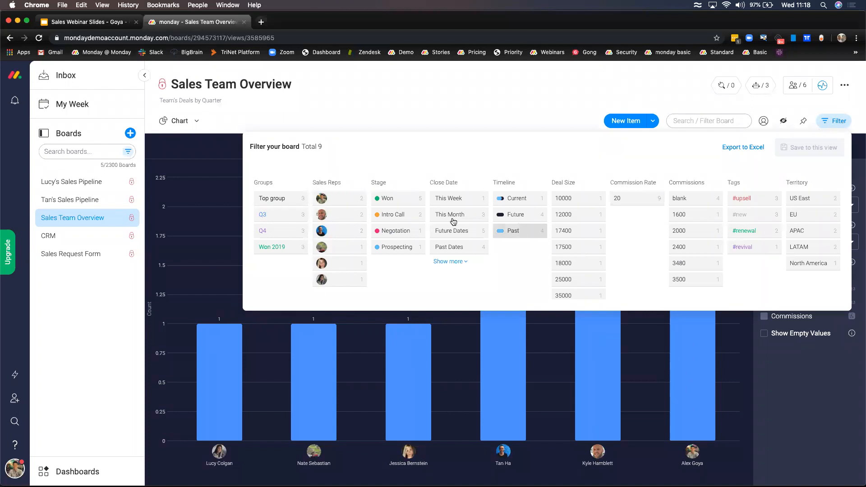
click(401, 201)
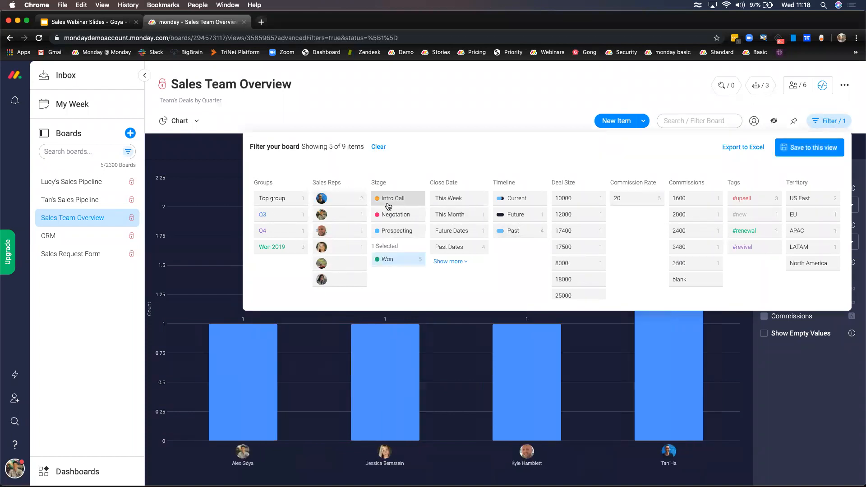
click(222, 241)
- Switch the board back to its Main Table view
mouse_move(667, 427)
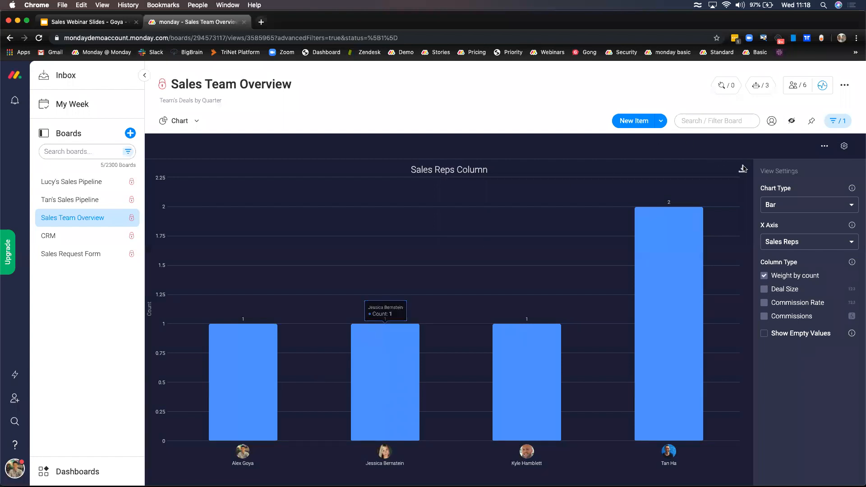
click(195, 121)
click(261, 159)
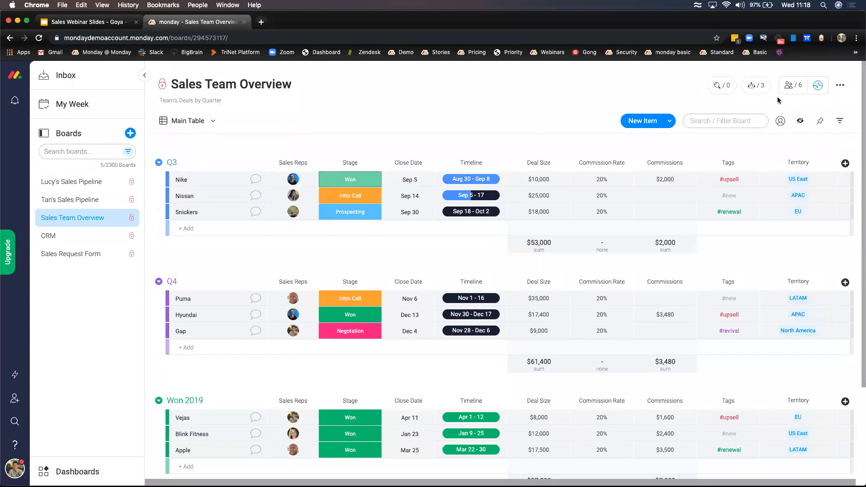
click(762, 89)
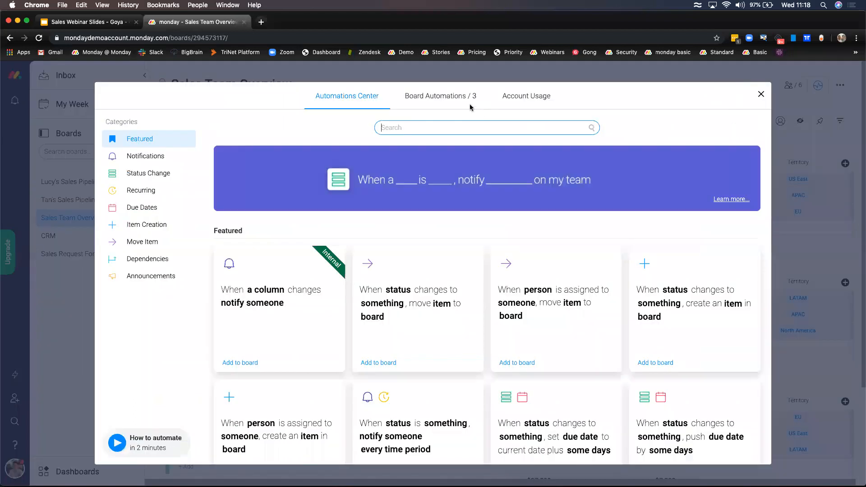
click(456, 105)
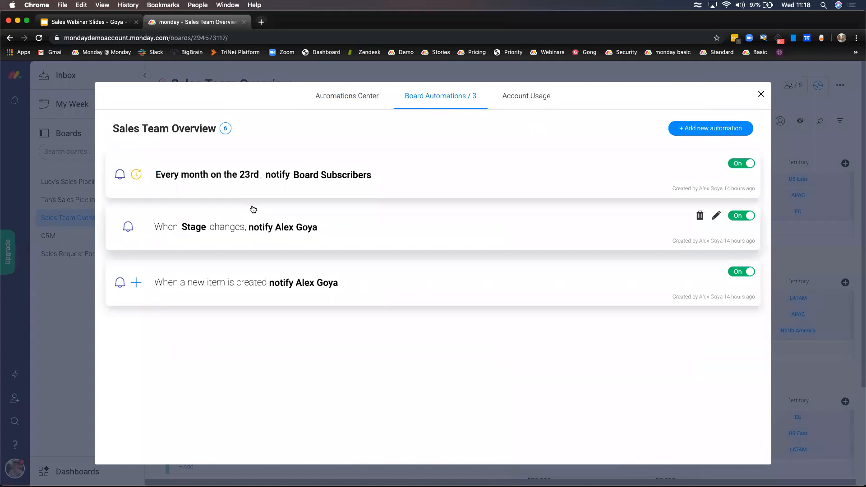
click(196, 180)
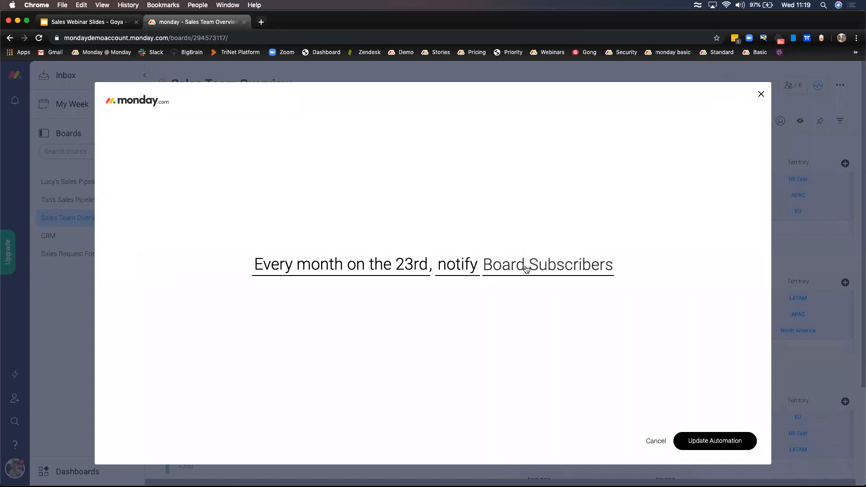
click(457, 264)
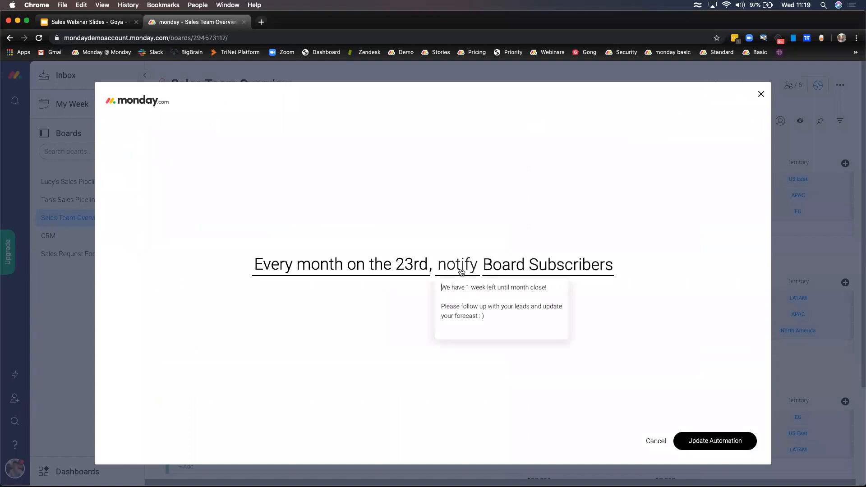
click(655, 440)
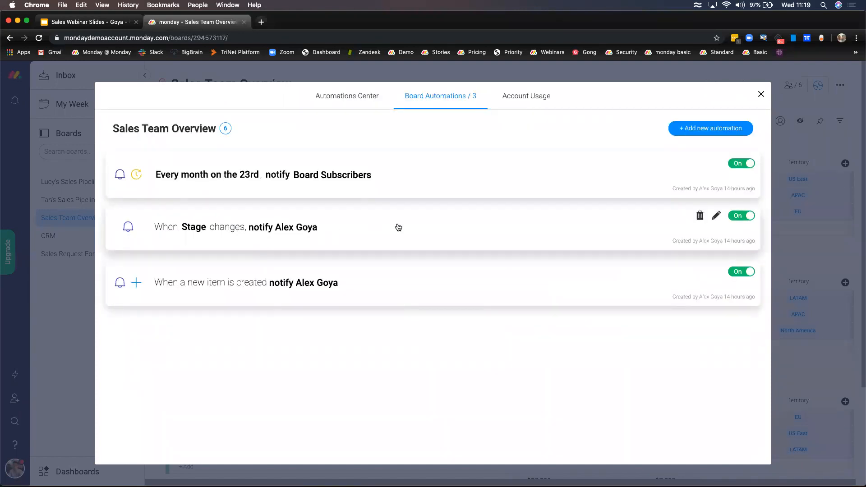
click(289, 227)
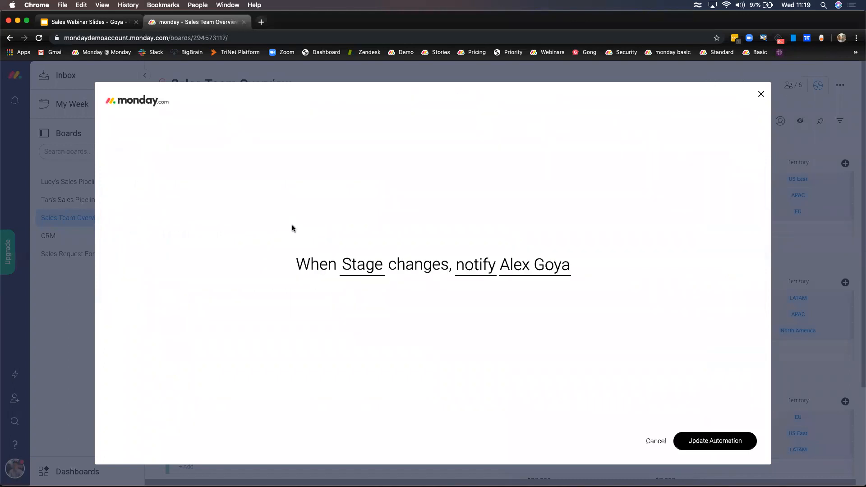
click(365, 268)
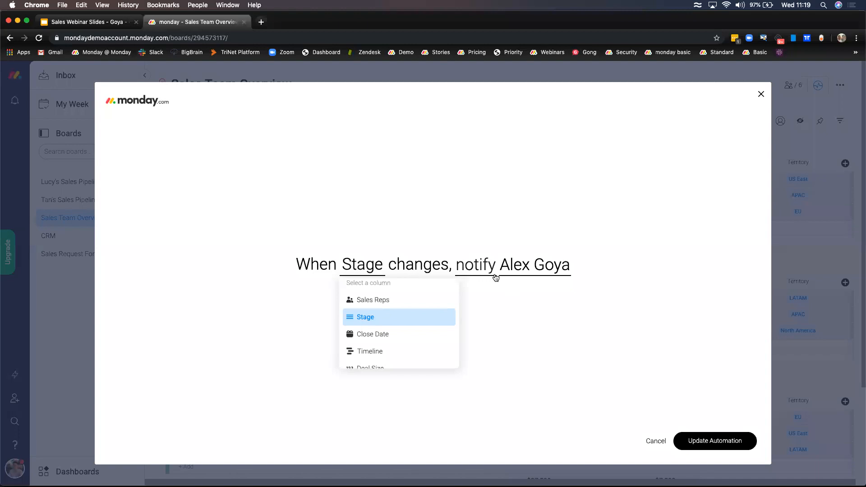
click(584, 382)
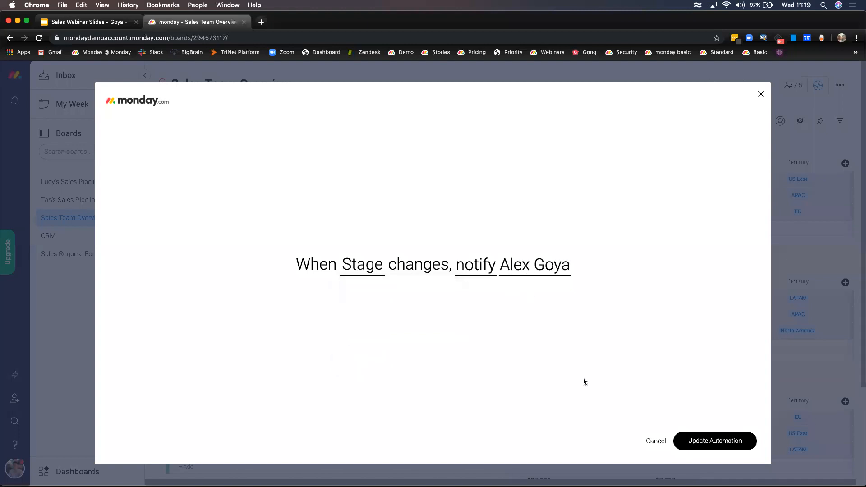
click(657, 441)
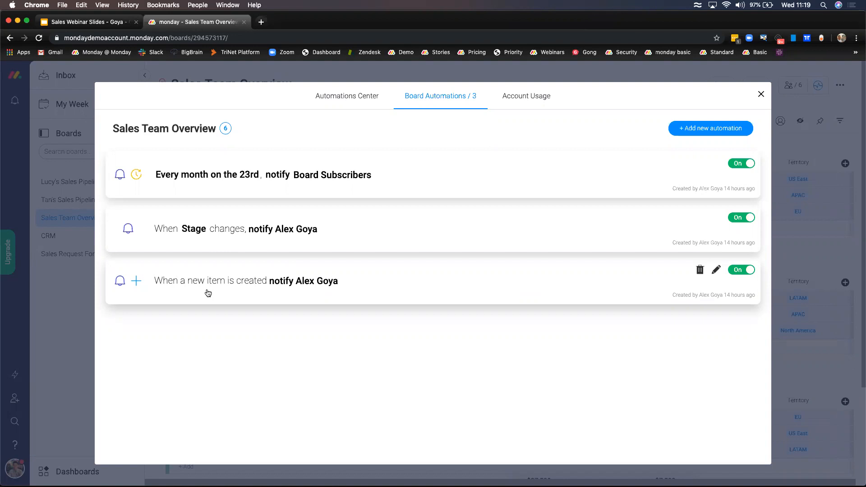
click(761, 94)
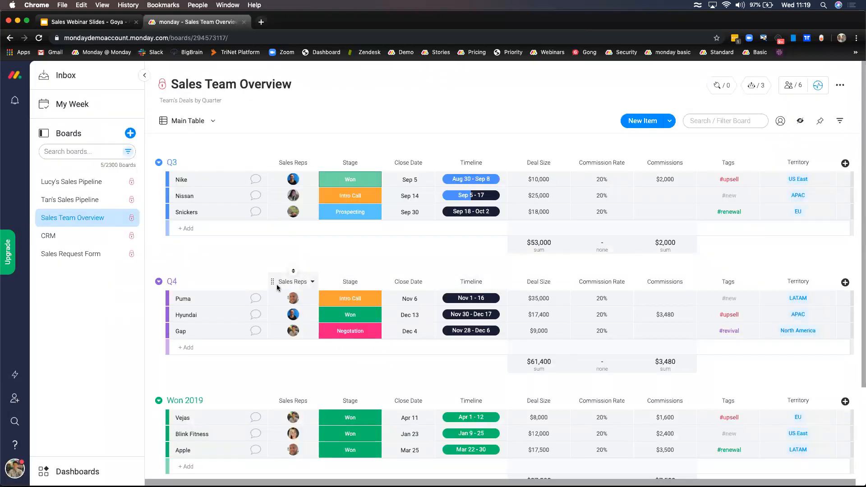
- Open the CRM board from the sidebar's Boards list
click(98, 240)
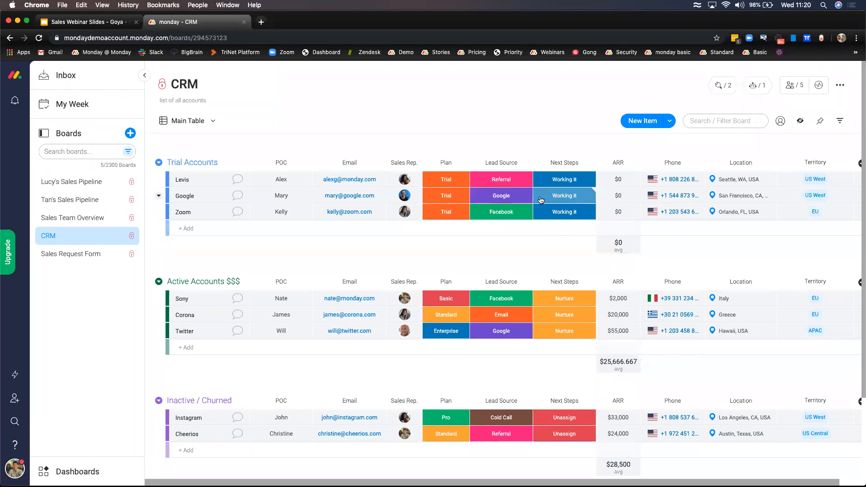
click(447, 181)
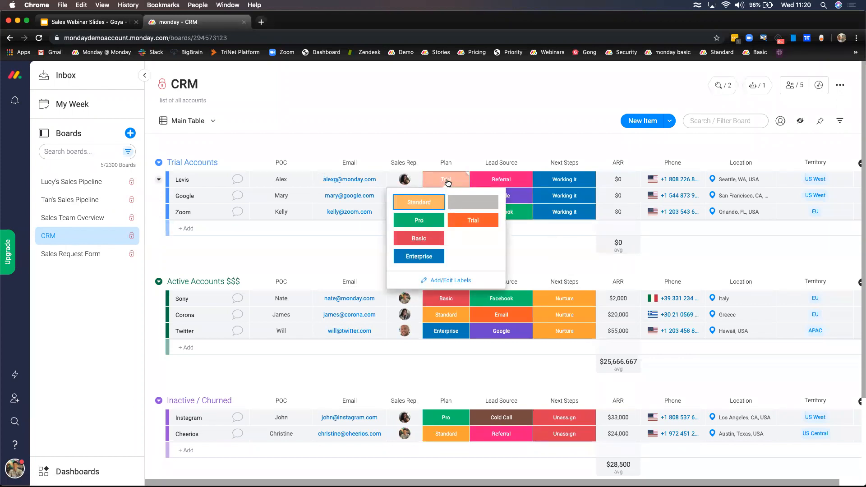
click(448, 182)
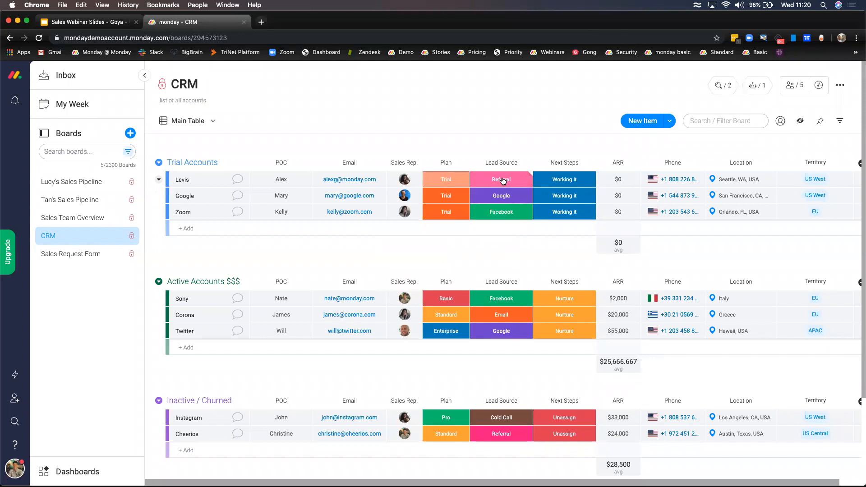
click(503, 181)
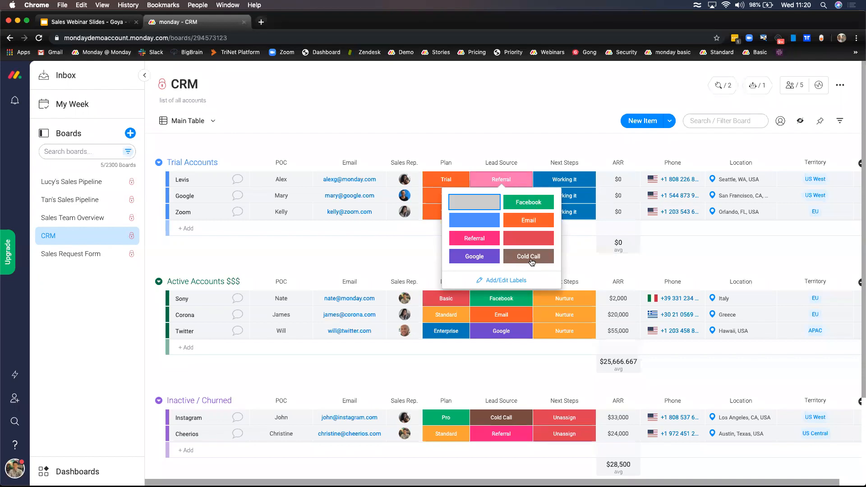
click(529, 105)
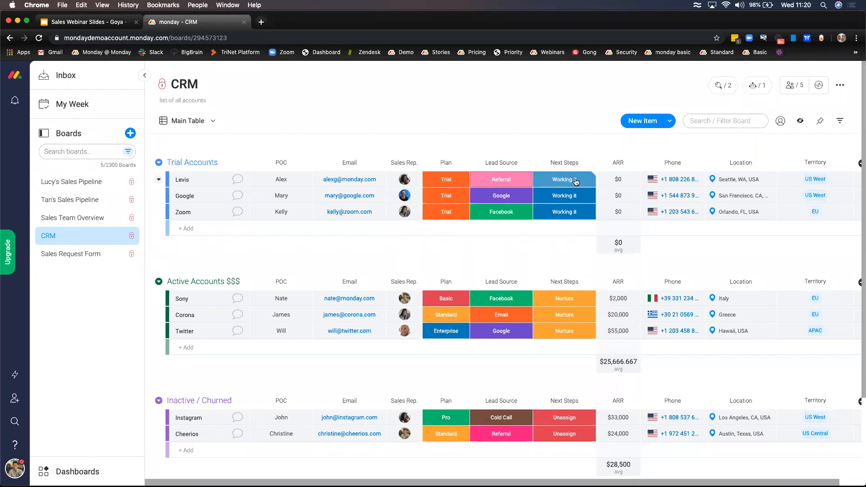
click(576, 181)
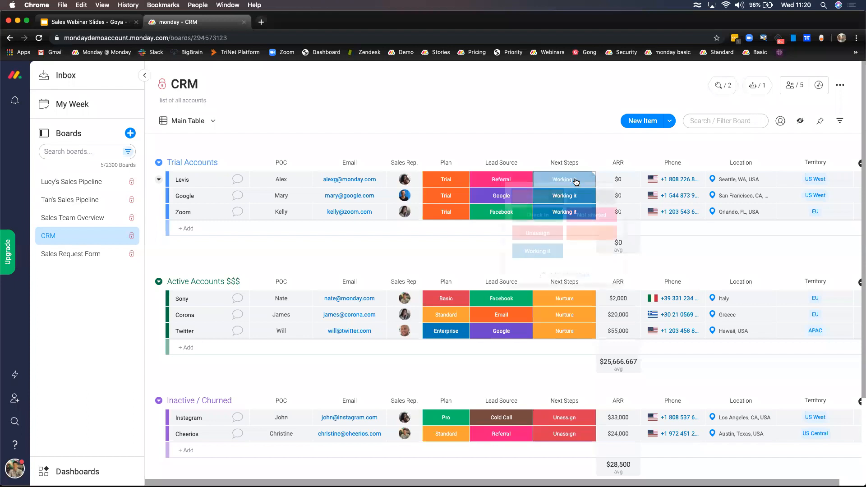
click(611, 172)
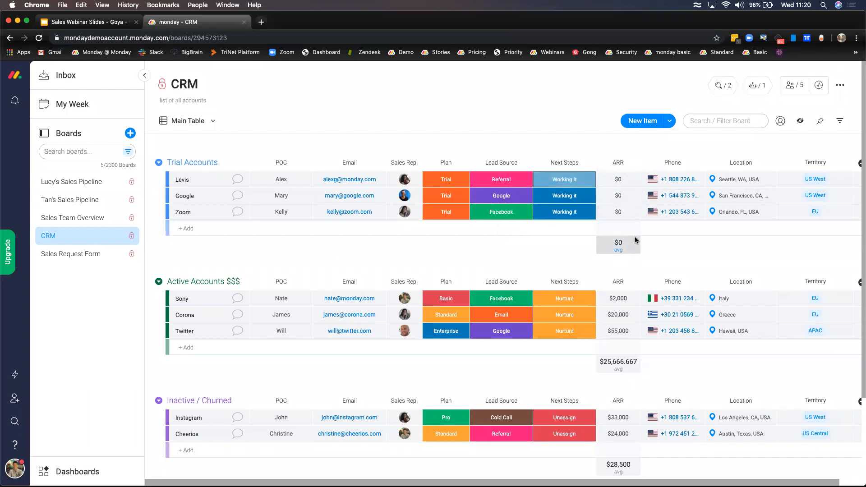
scroll(634, 236, right, 1)
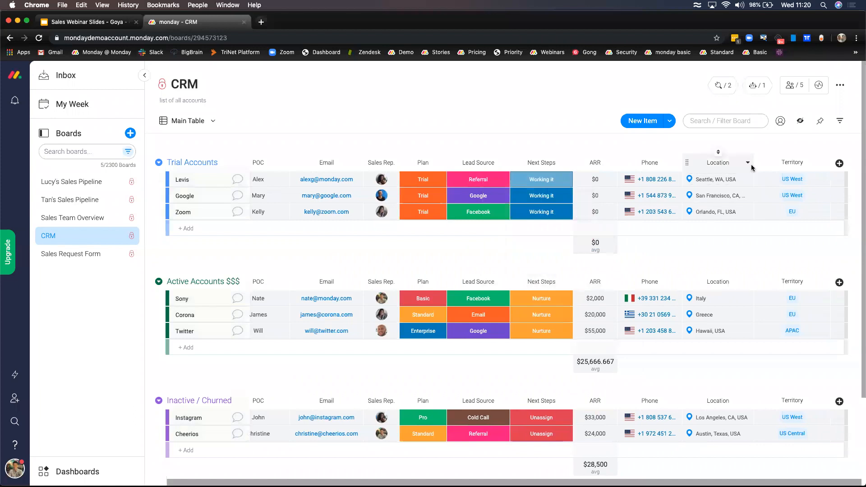
click(689, 178)
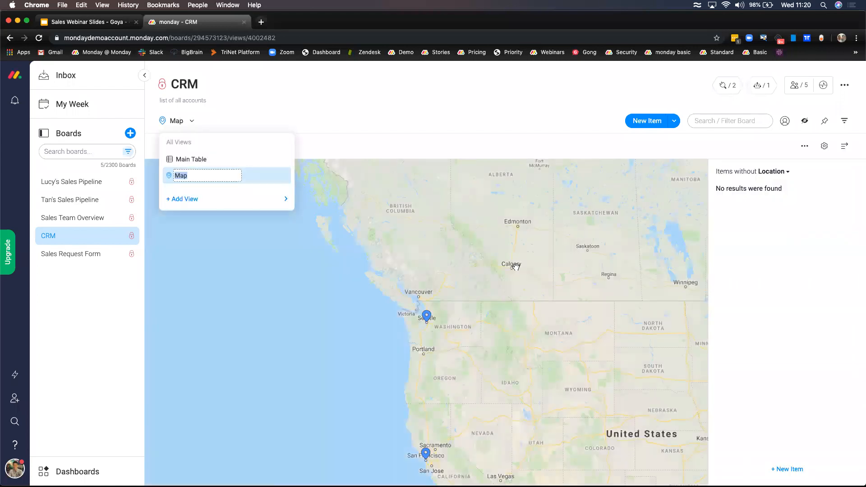
scroll(485, 338, down, 3)
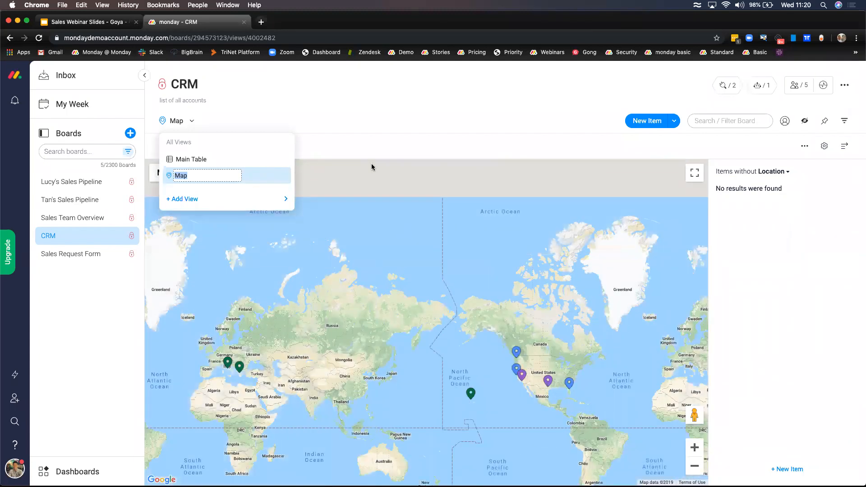
click(194, 130)
click(190, 125)
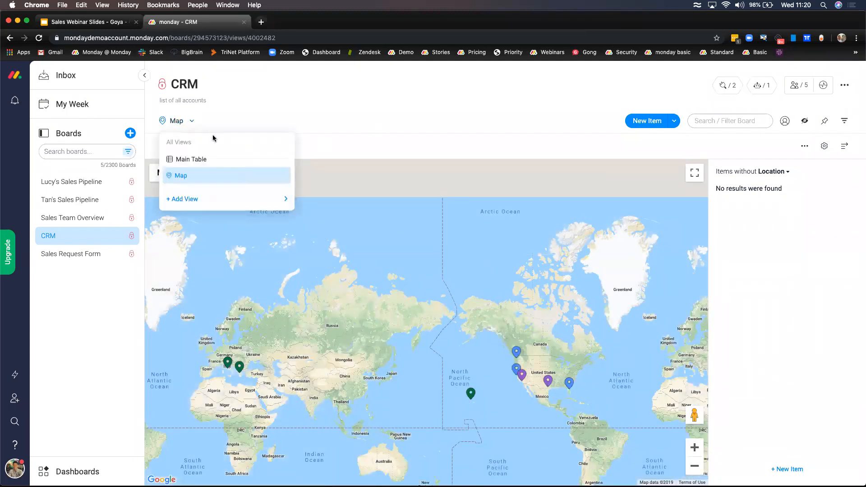
click(226, 162)
scroll(596, 198, right, 2)
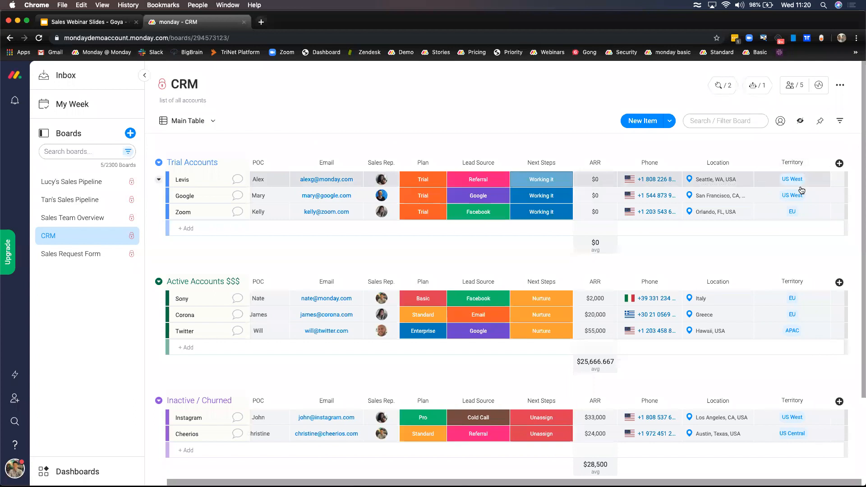
scroll(794, 212, left, 2)
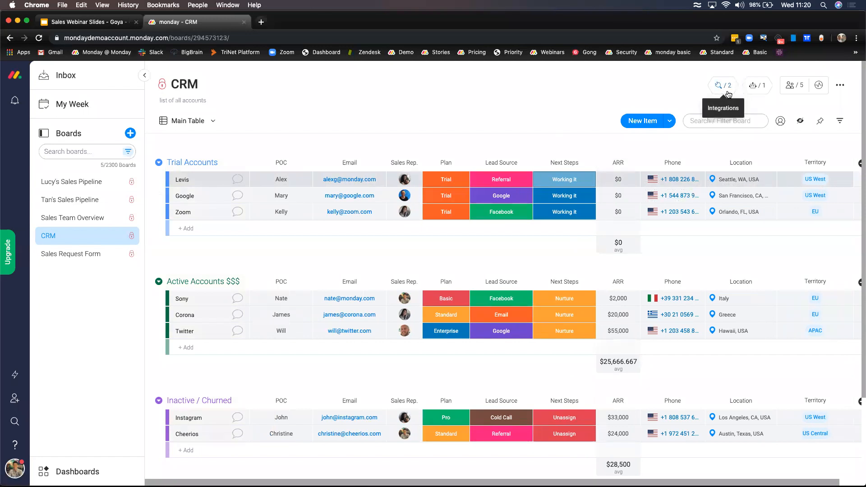
click(752, 87)
- Open the monthly notify-Sales automation and try Weekly and Daily schedules before returning to Monthly
click(451, 96)
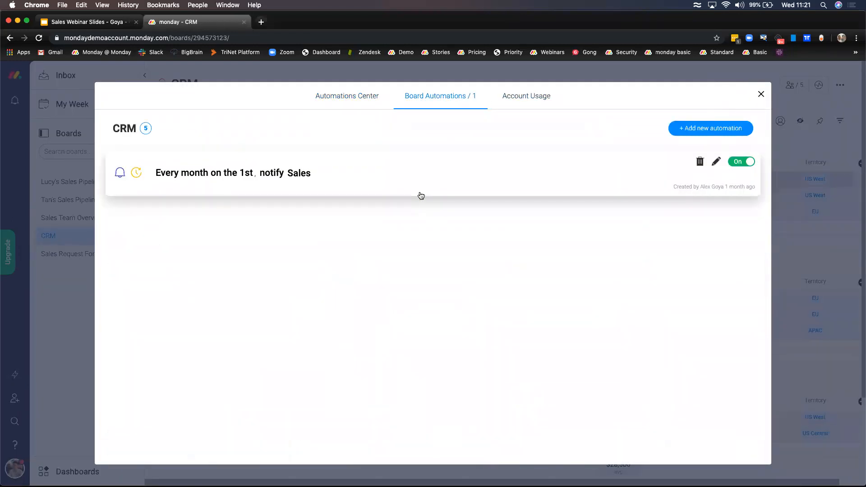
click(321, 180)
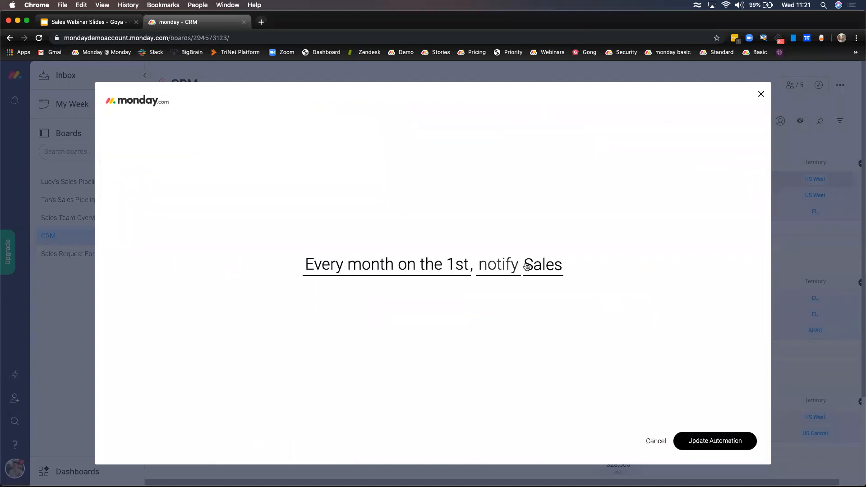
click(377, 271)
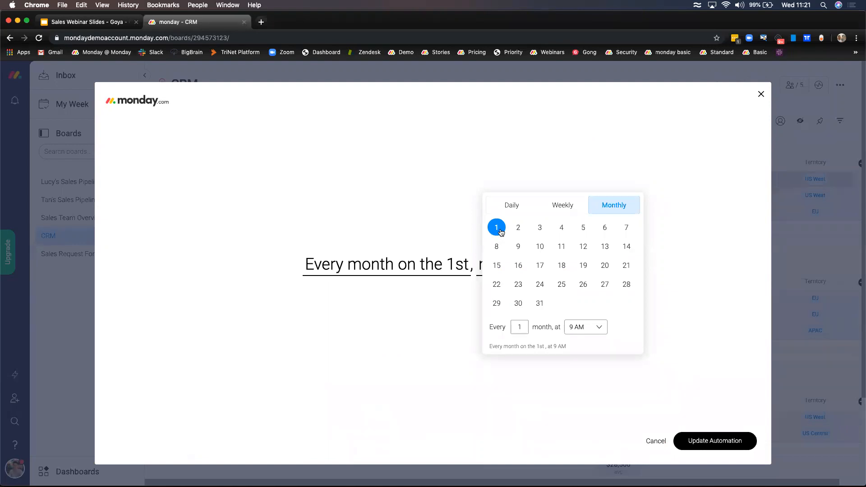
click(568, 205)
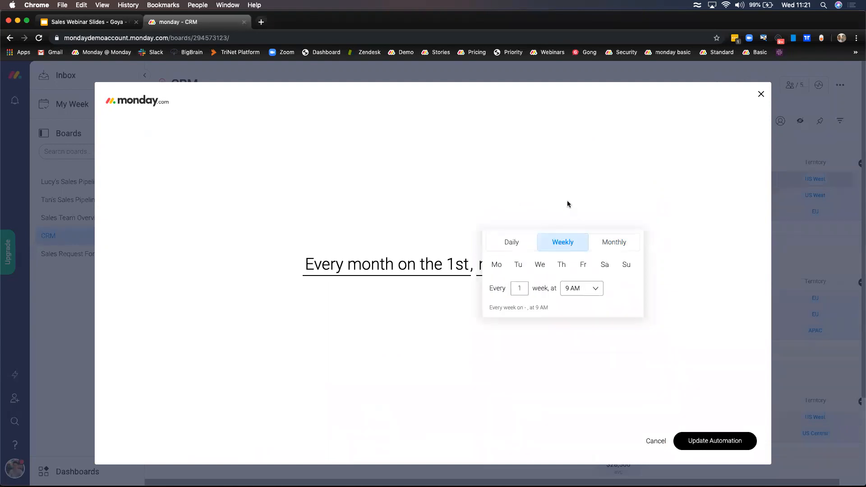
click(509, 244)
click(571, 265)
click(598, 256)
click(472, 316)
- Check the automation's message and recipients, then cancel and close the automations window
click(507, 265)
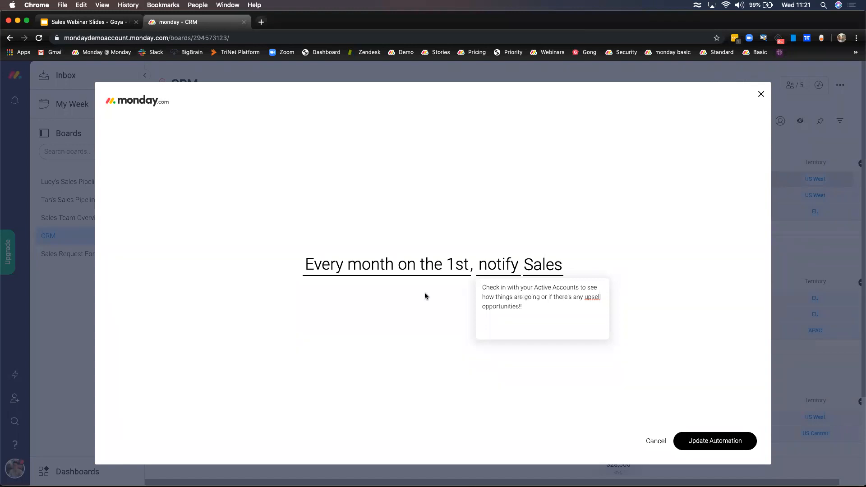
click(410, 316)
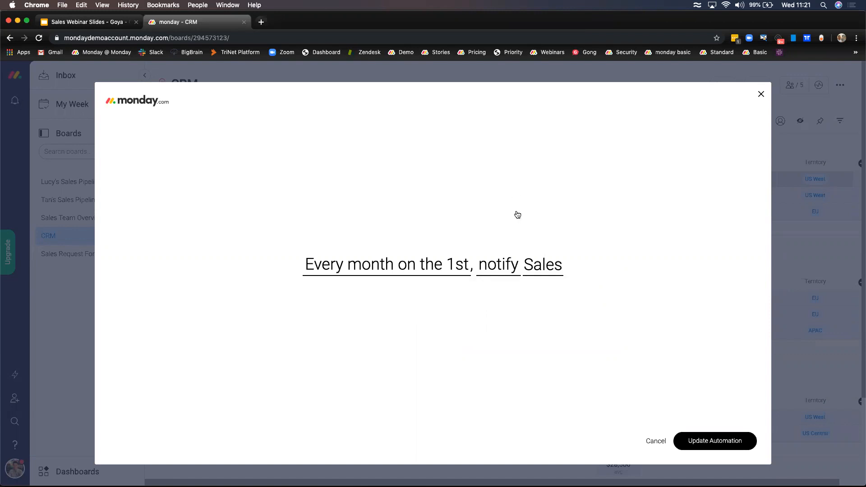
click(551, 267)
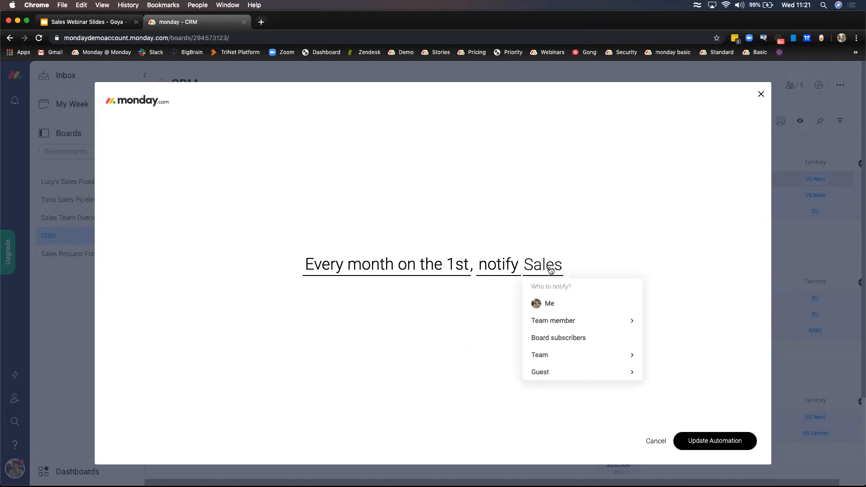
click(639, 260)
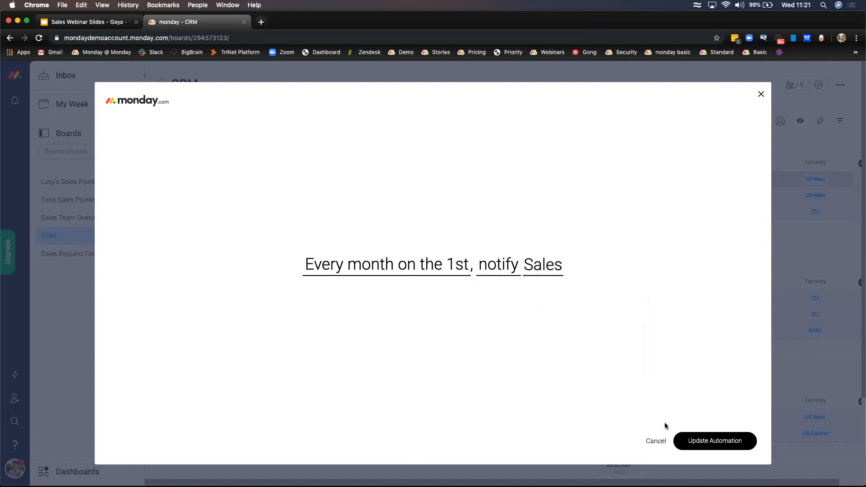
click(656, 441)
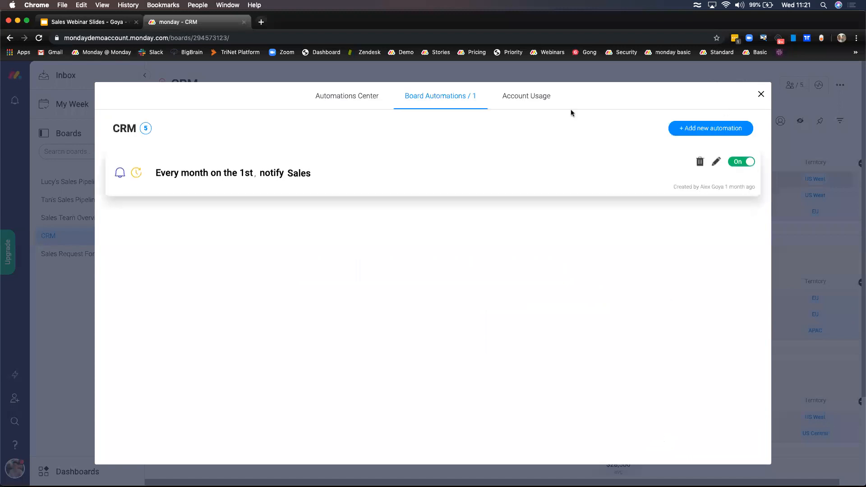
click(760, 94)
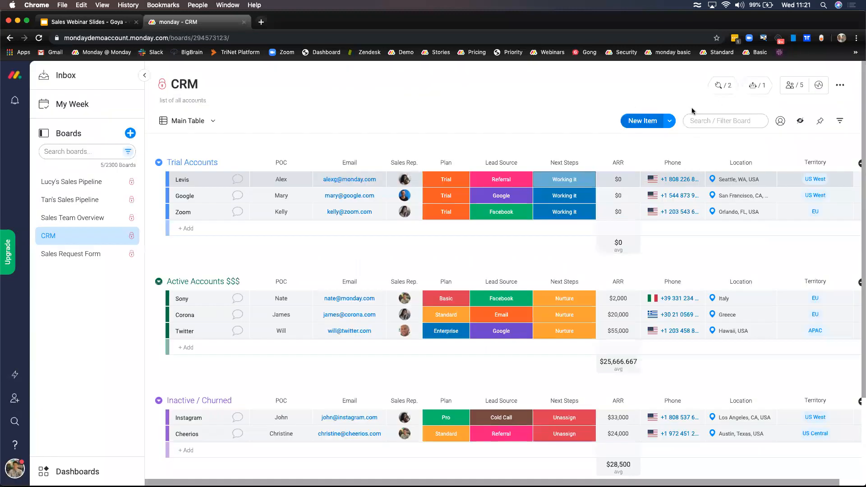
- Open the board's Gmail Check In integration, keeping Next Steps as the trigger column
click(722, 85)
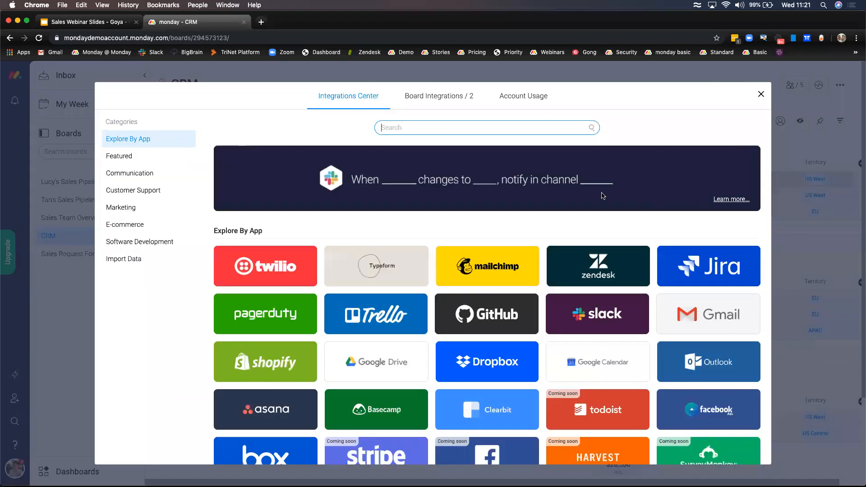
click(452, 97)
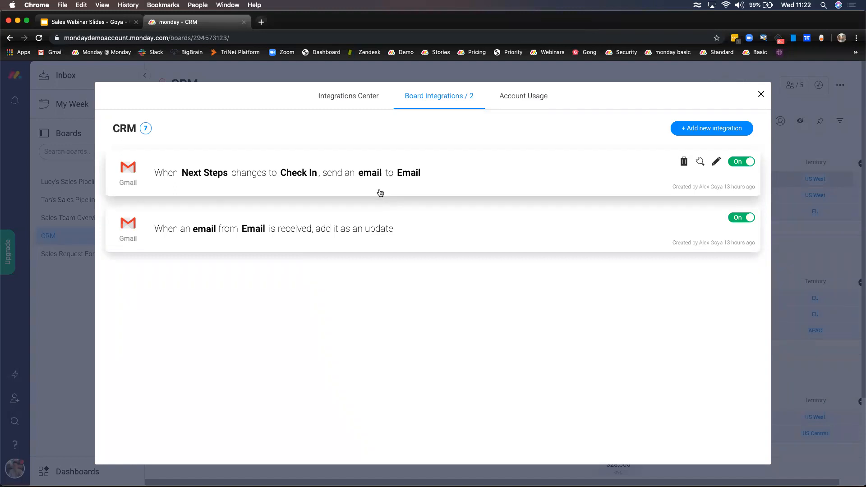
click(360, 180)
click(309, 266)
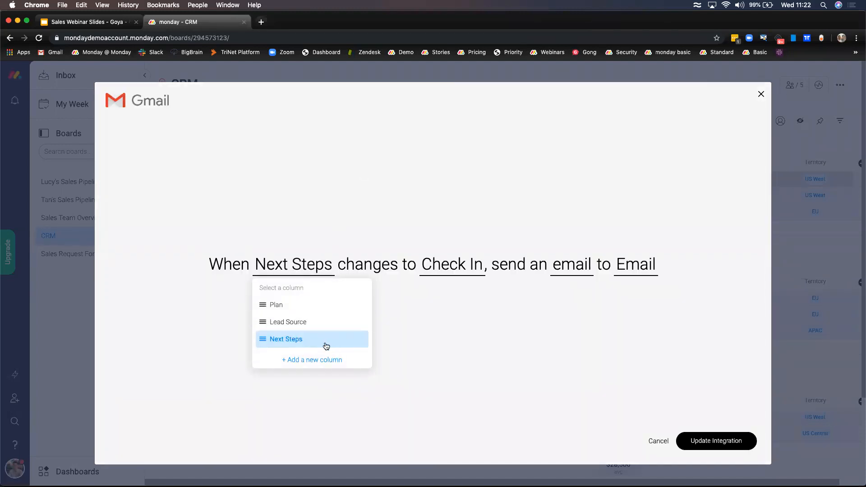
click(408, 335)
- Review its status value, email template and recipients, then cancel without changes
click(477, 265)
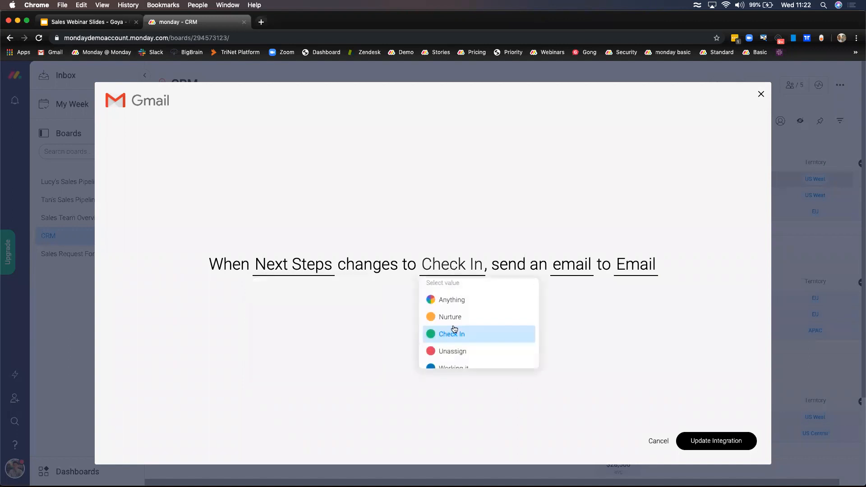
click(604, 324)
click(576, 269)
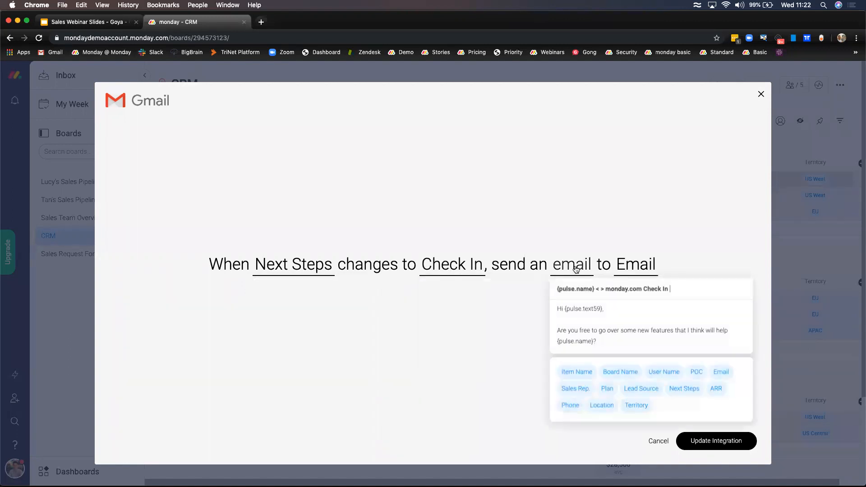
click(635, 265)
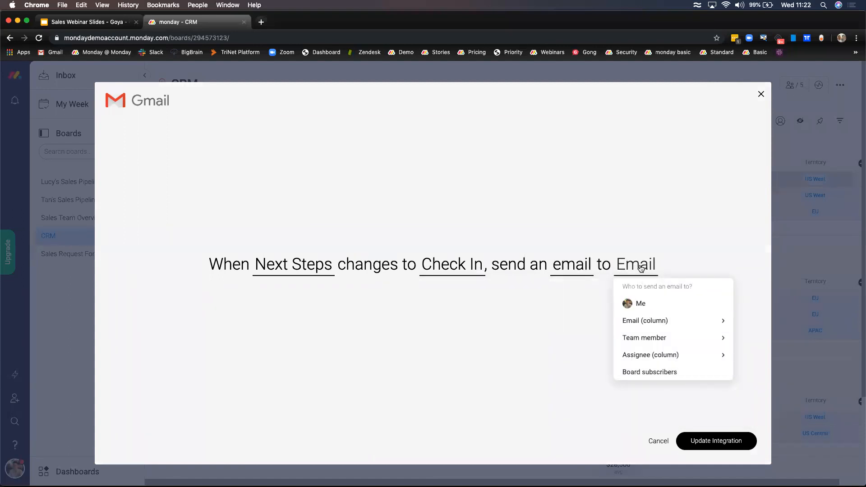
click(588, 323)
click(580, 272)
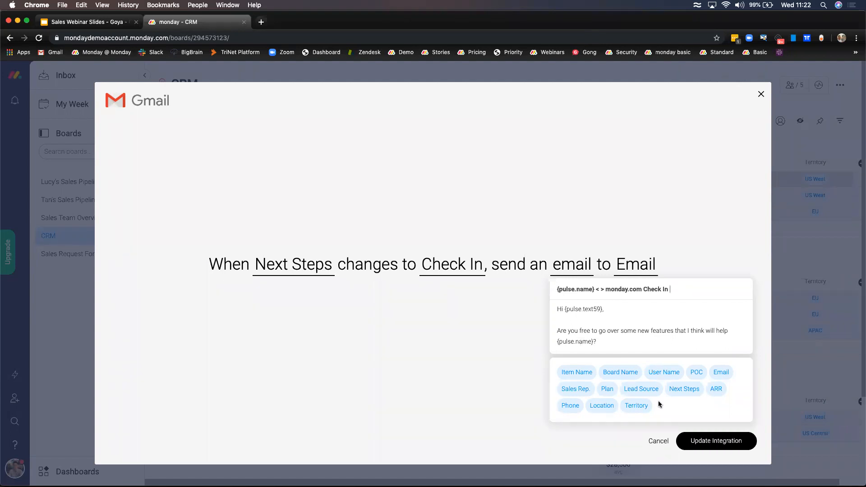
click(658, 441)
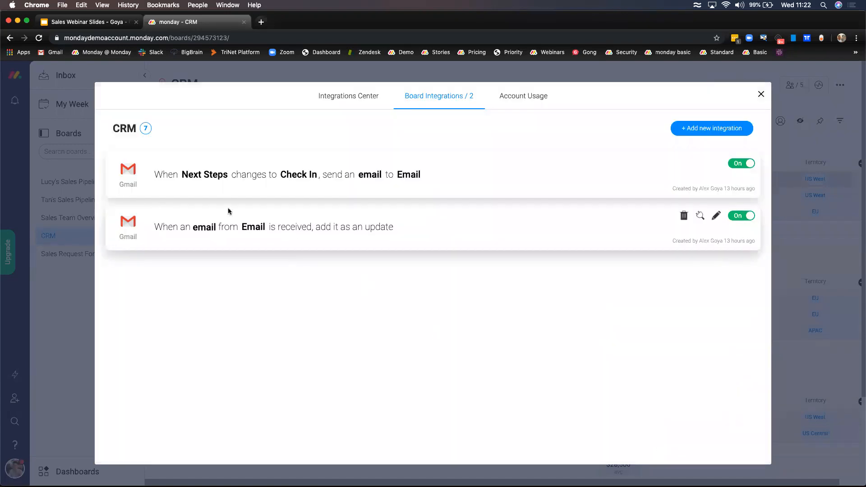
- Inspect the Gmail rule that adds received emails as updates, then close the integrations window
click(265, 227)
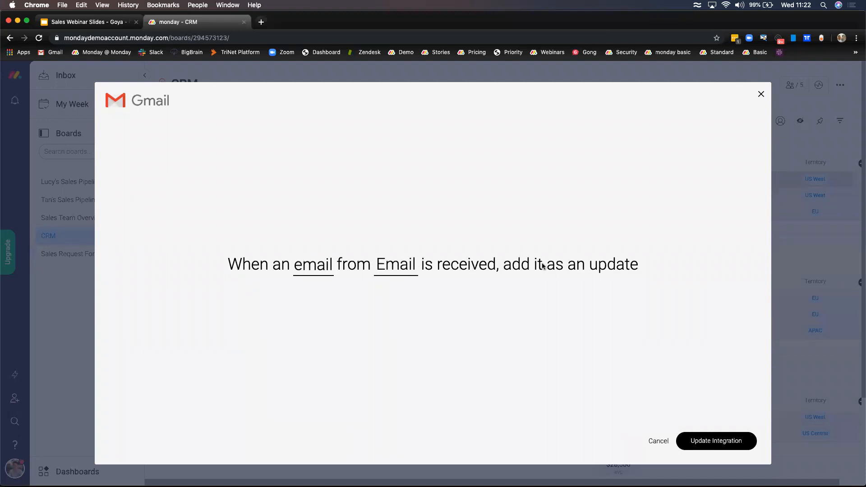
click(761, 94)
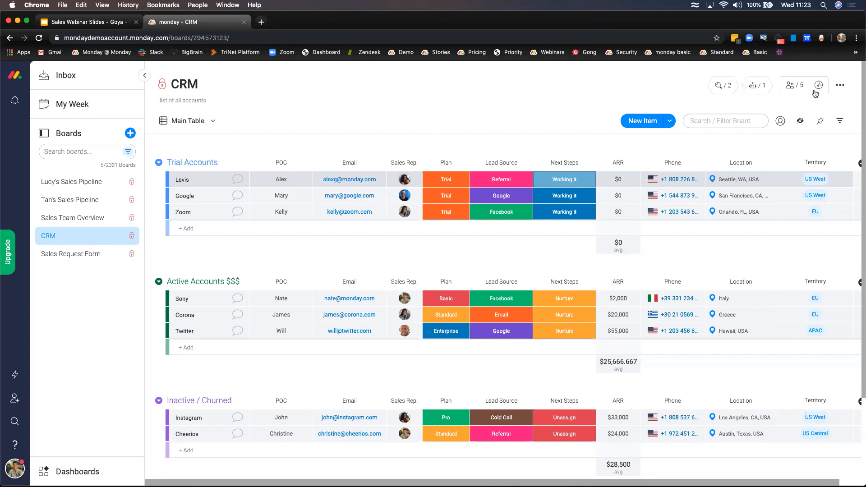
click(839, 87)
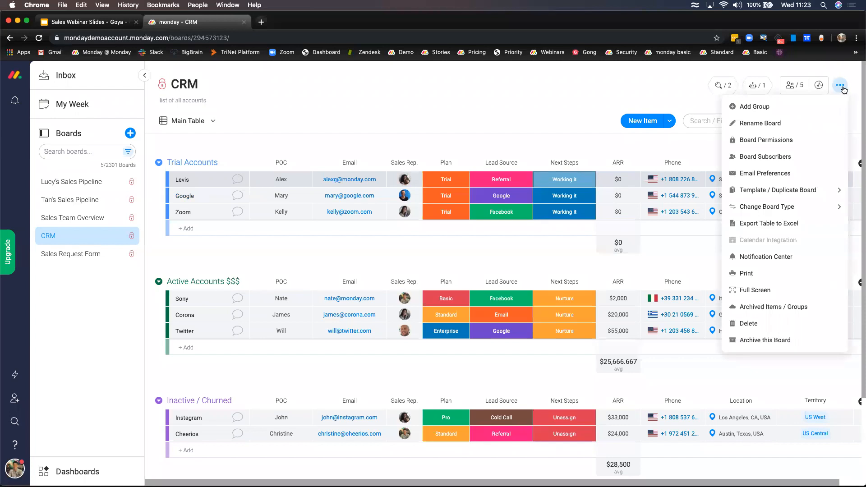
click(752, 176)
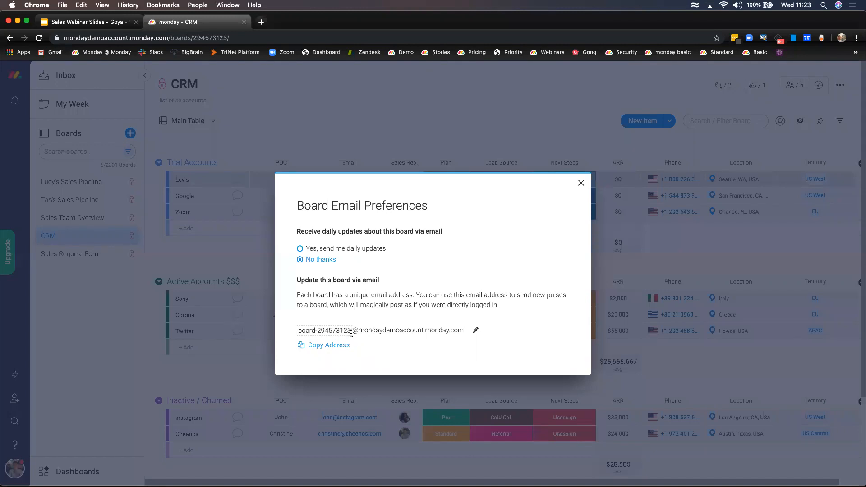
click(581, 184)
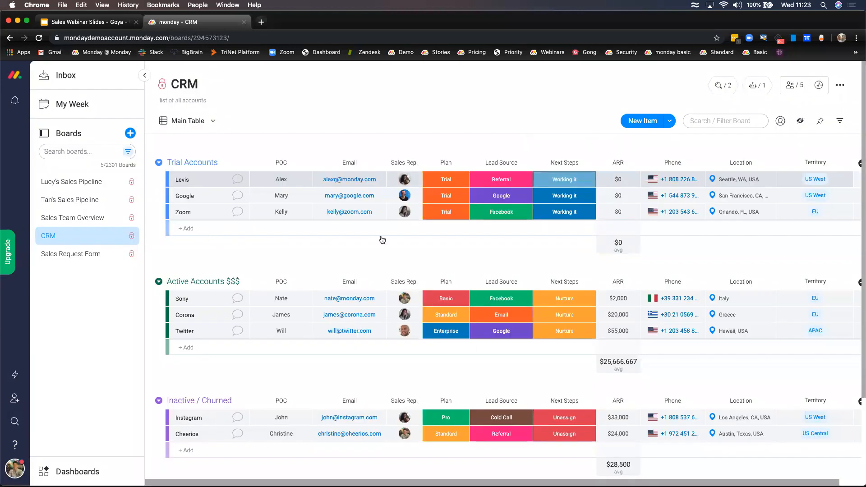
click(238, 182)
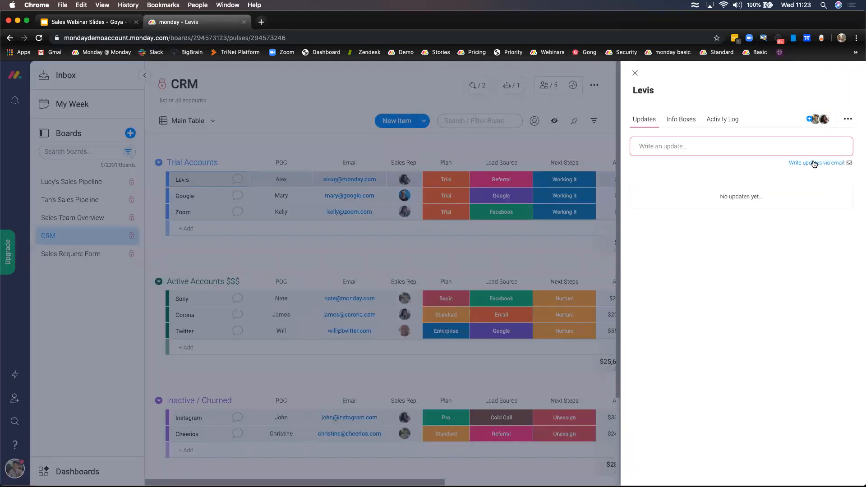
click(819, 166)
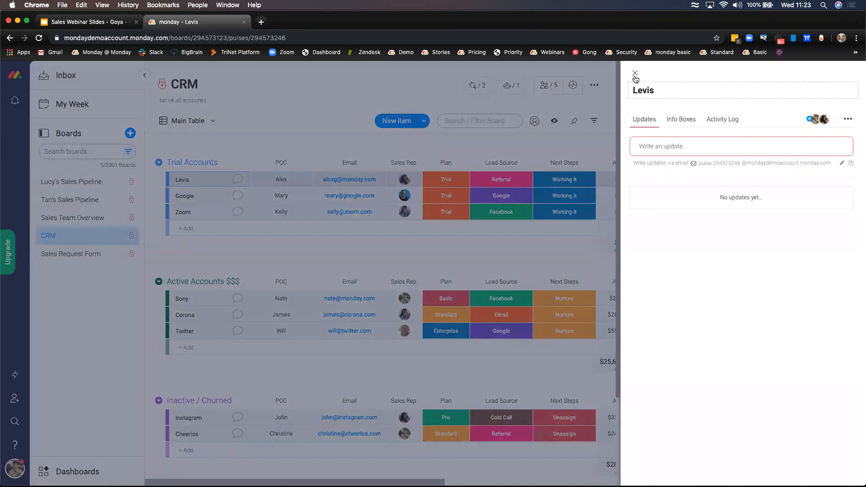
click(635, 73)
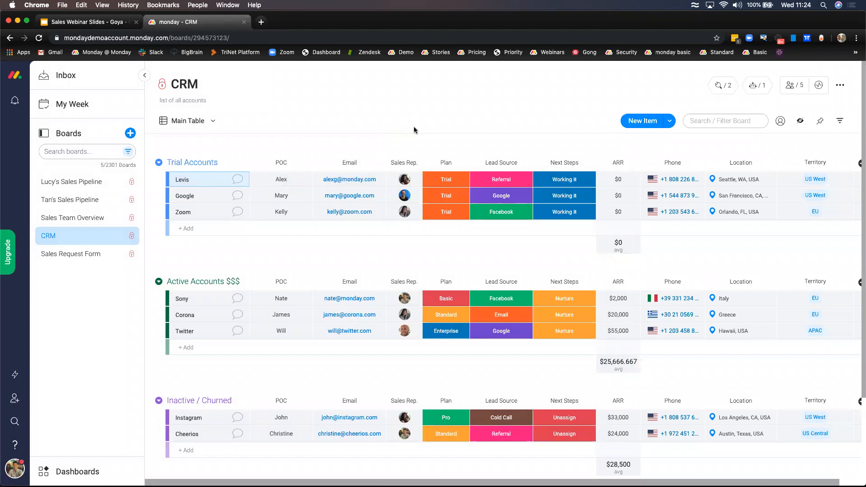
click(112, 262)
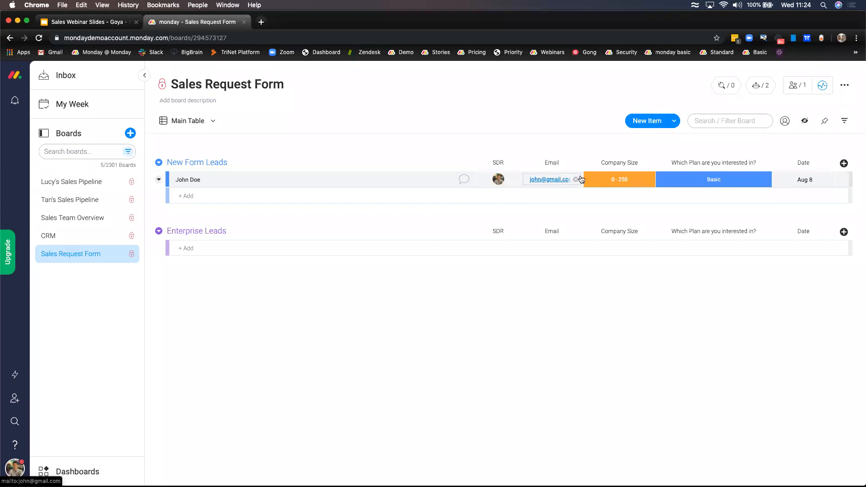
- Check the new lead's Company Size and Plan label options without changing them
click(634, 179)
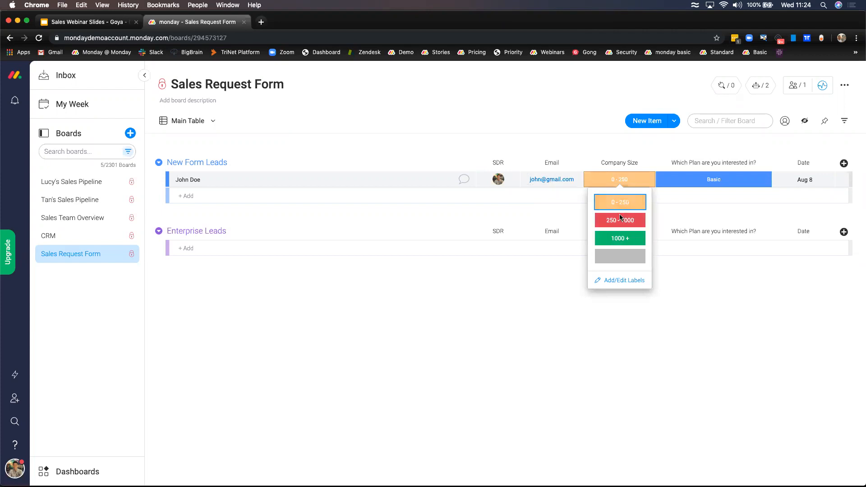
click(711, 183)
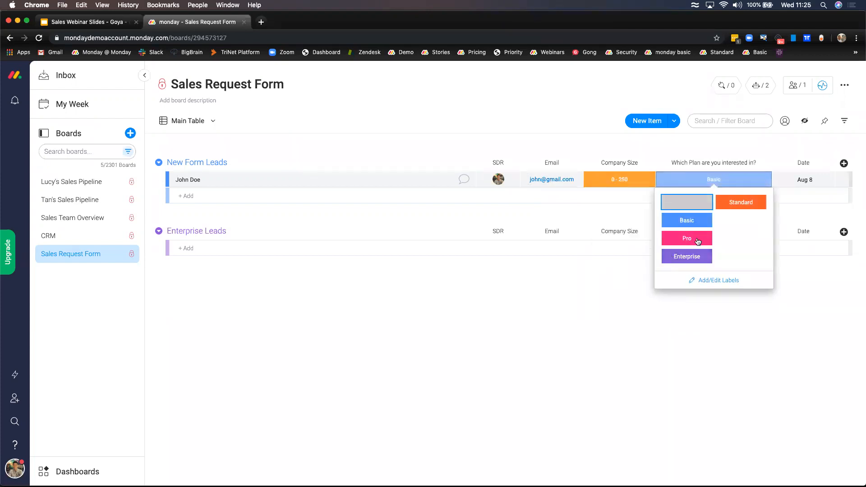
click(708, 318)
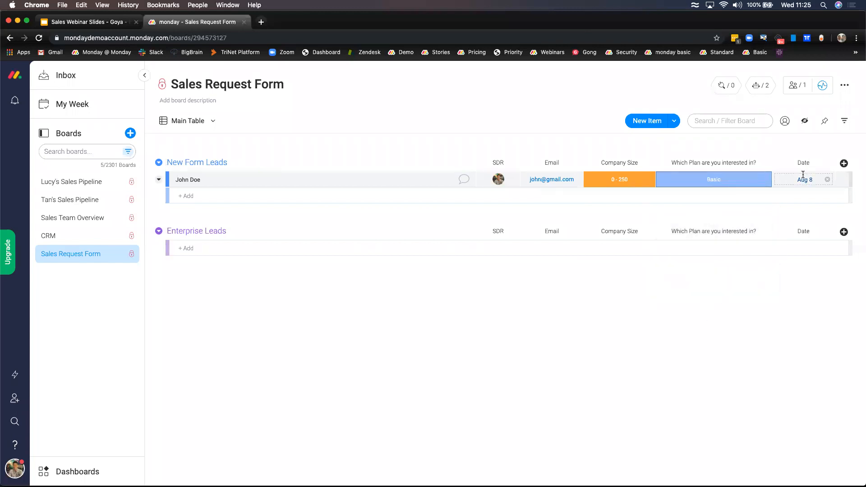
- Switch the Sales Request Form board to its Form view
click(213, 122)
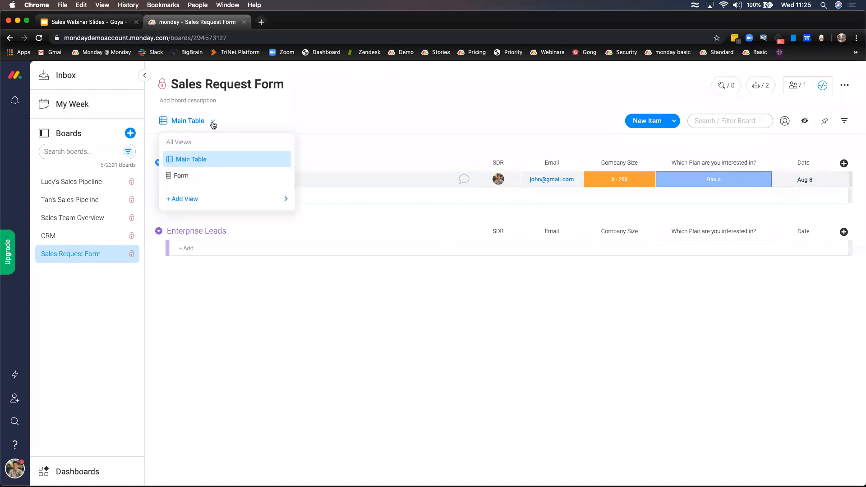
mouse_move(242, 202)
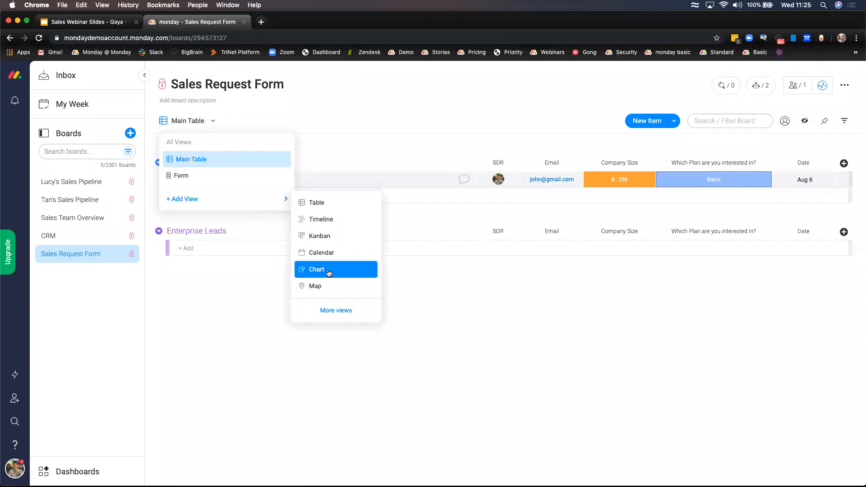
click(336, 310)
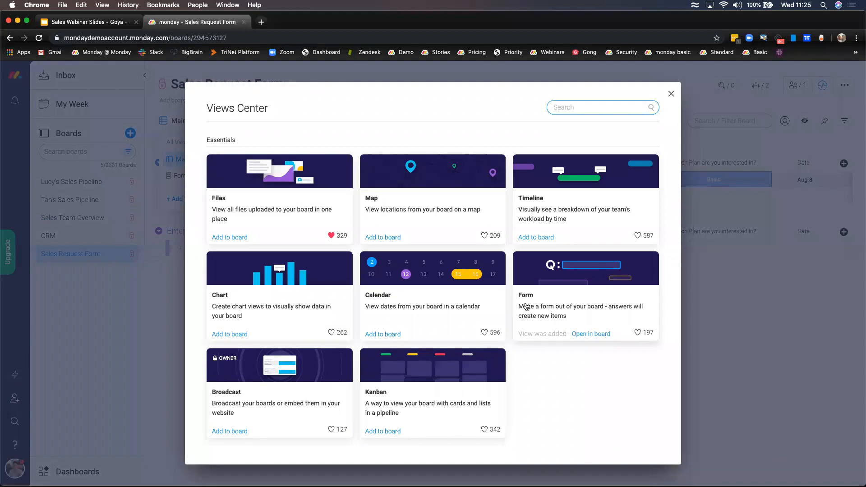
click(726, 310)
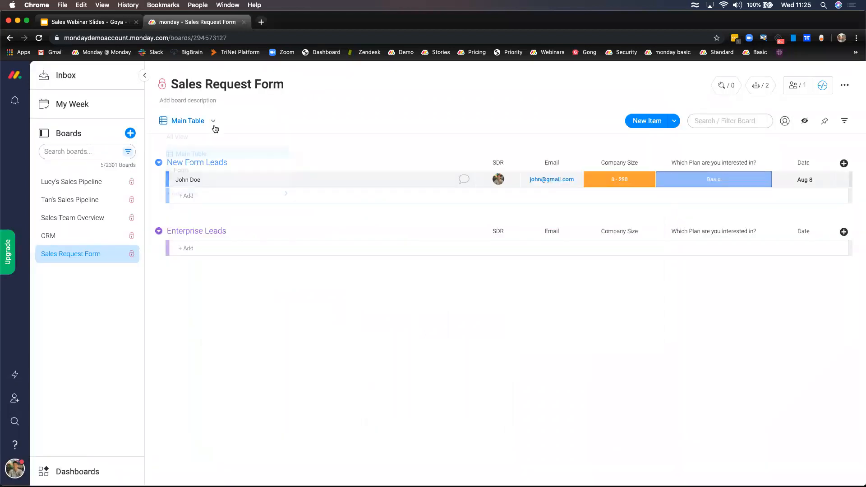
click(213, 121)
click(237, 180)
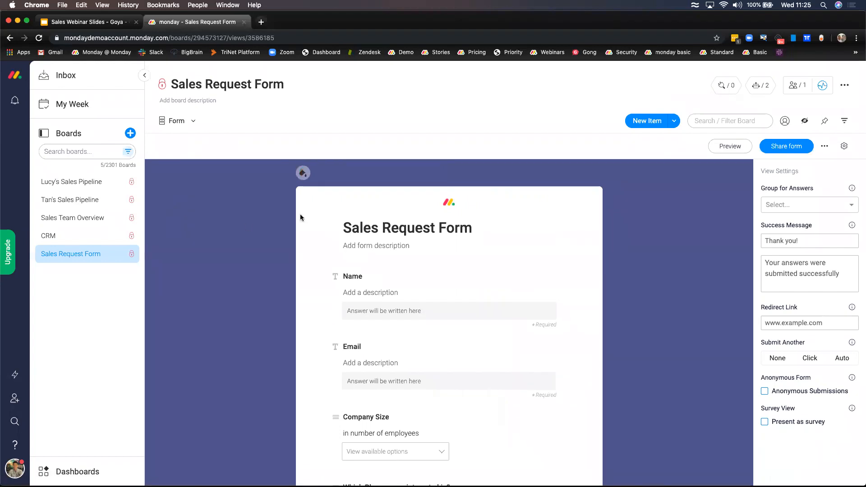
- Change the form background to purple
scroll(280, 221, down, 1)
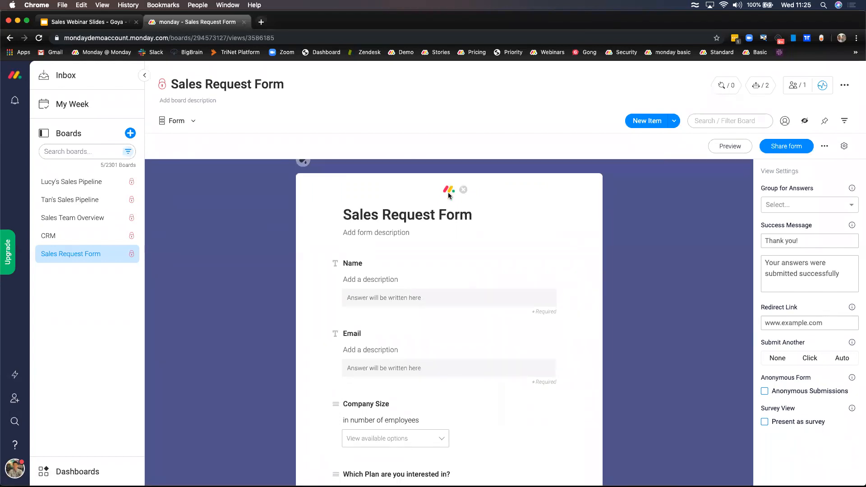
scroll(383, 194, up, 1)
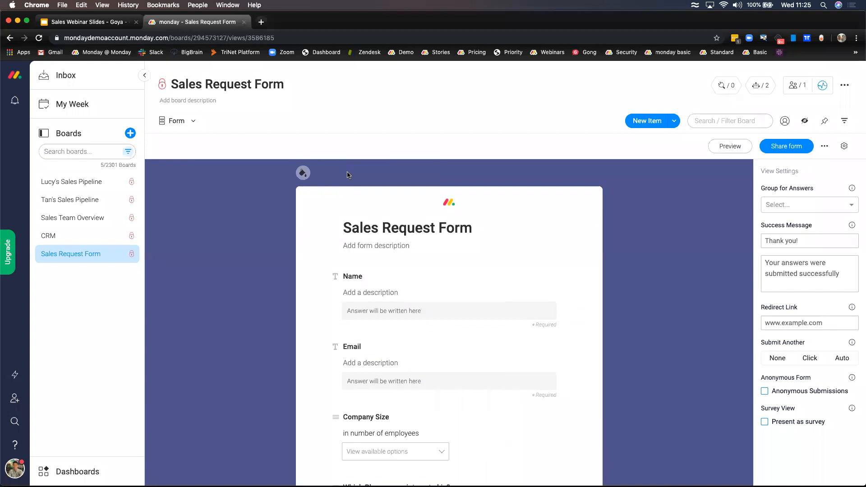
click(325, 175)
click(339, 174)
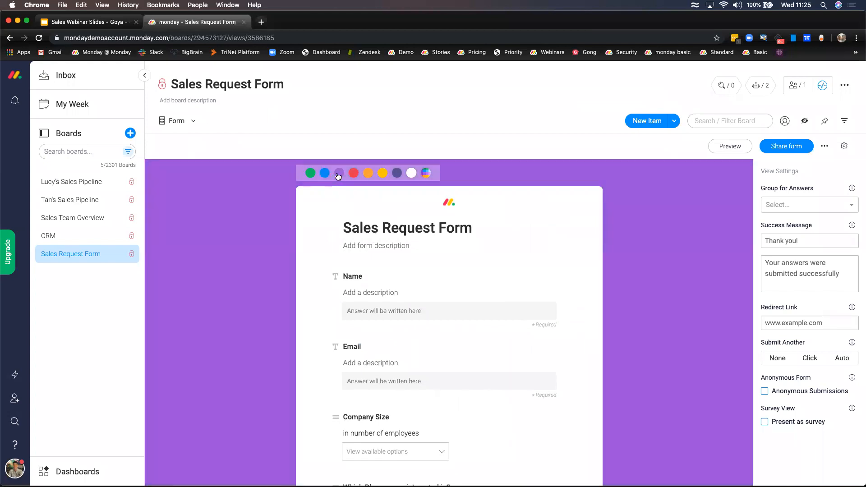
scroll(360, 278, down, 5)
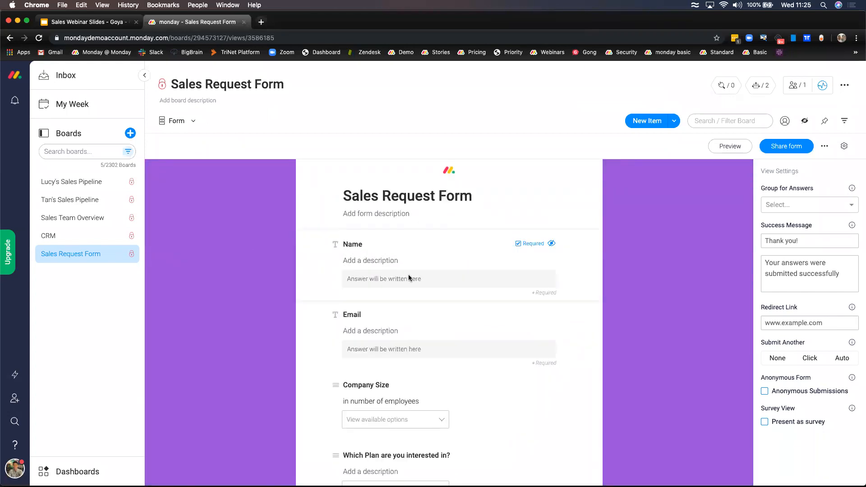
scroll(409, 277, down, 7)
scroll(410, 276, up, 10)
- Test editing the Name question title, restoring it to 'Name'
click(389, 274)
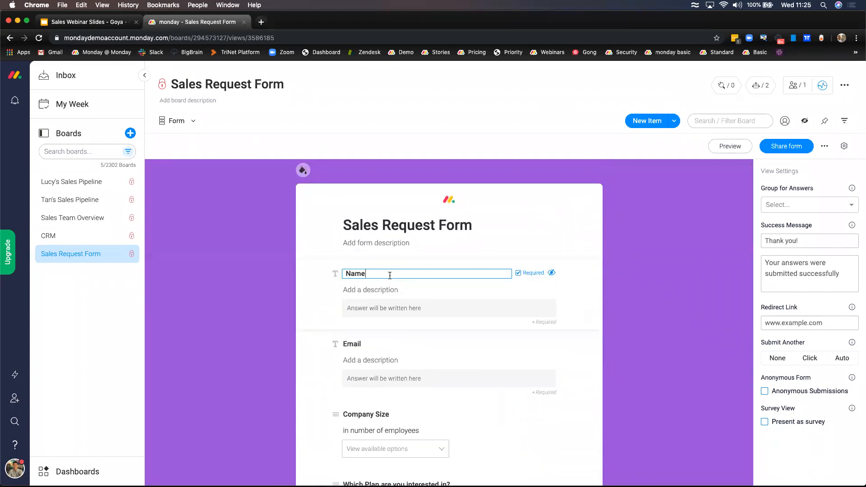
key(BackSpace)
key(BackSpace)
key(BackSpace)
key(BackSpace)
text(test)
key(BackSpace)
key(BackSpace)
key(BackSpace)
key(BackSpace)
text(Name)
- Hide and unhide the Name question, then preview the form in a new tab
click(552, 273)
click(552, 273)
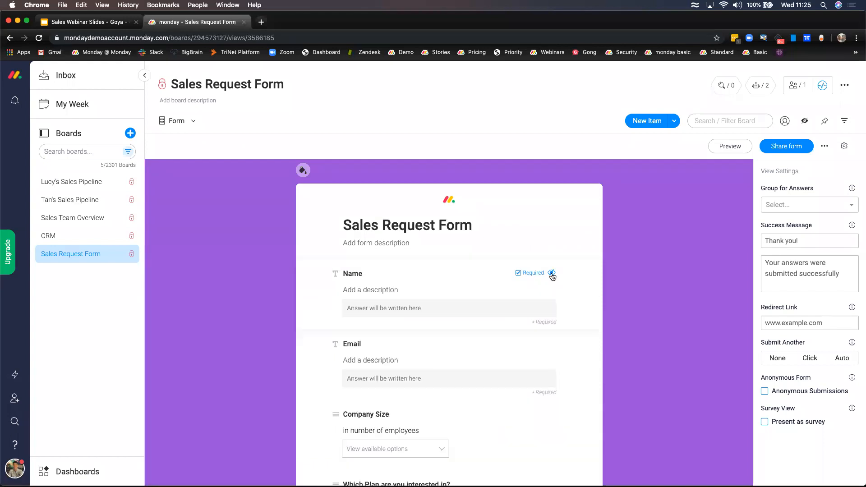
click(728, 150)
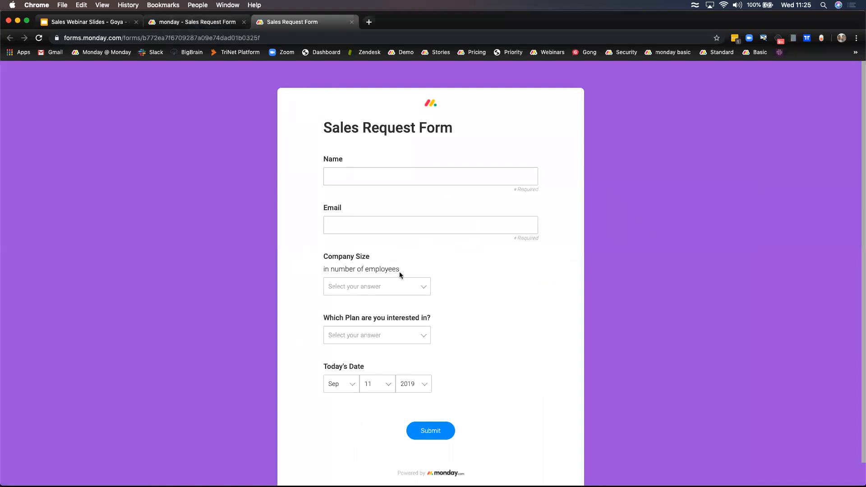
- Close the preview, show the form's share link and embed code, and open the public form
click(352, 22)
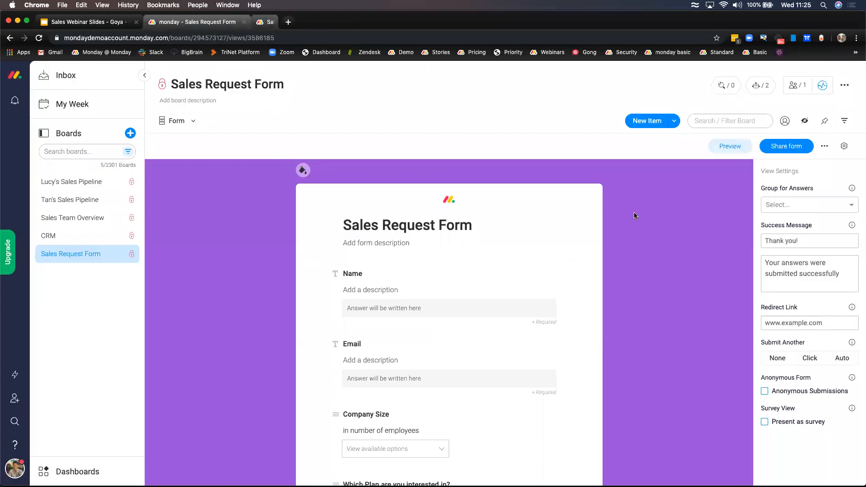
click(787, 148)
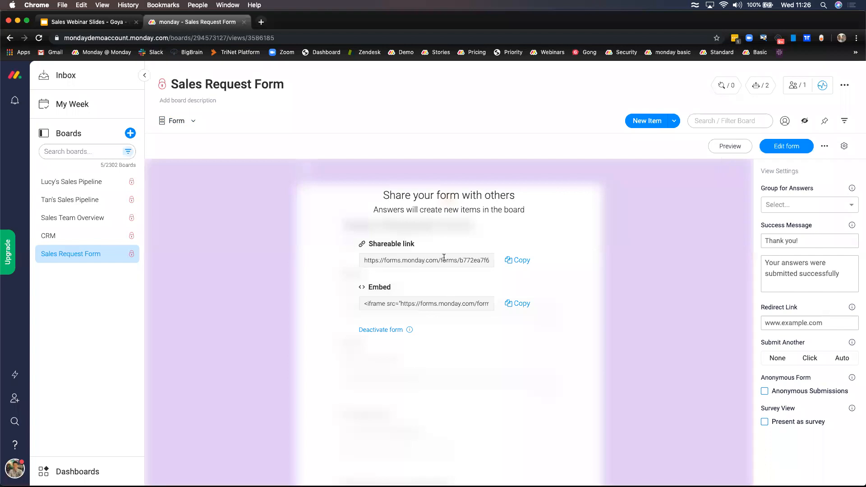
click(731, 146)
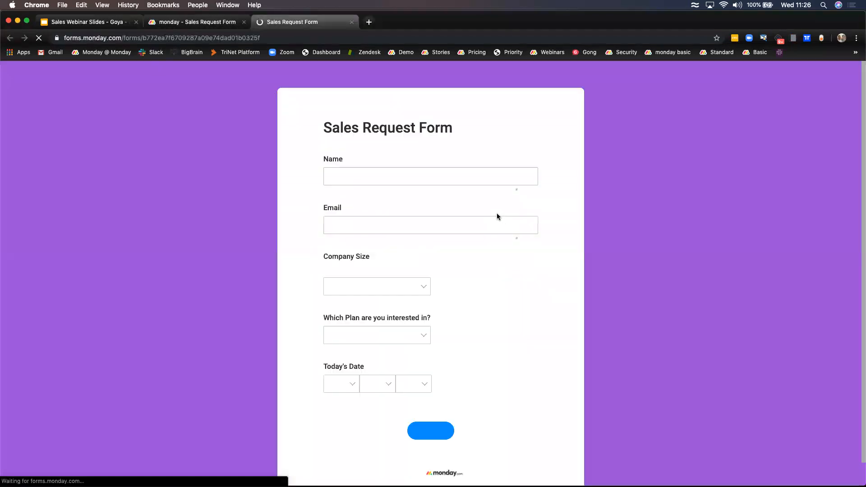
- Enter a test name and e-mail address in the public form's Name and Email fields
click(383, 169)
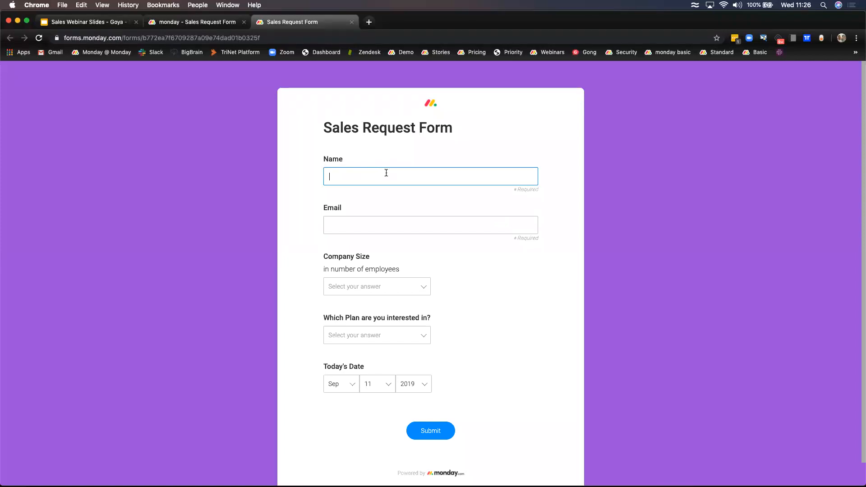
text(Alex G)
click(329, 225)
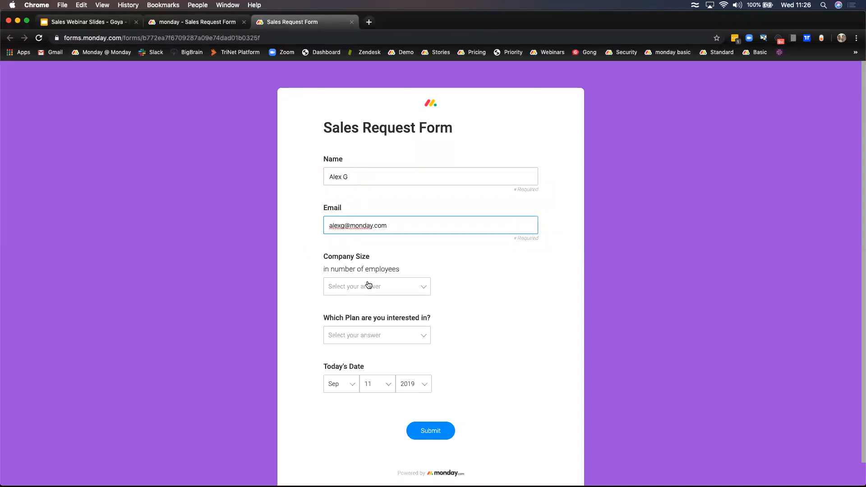
- Choose company size 250 - 1000 and the Enterprise plan, then submit the form
click(371, 285)
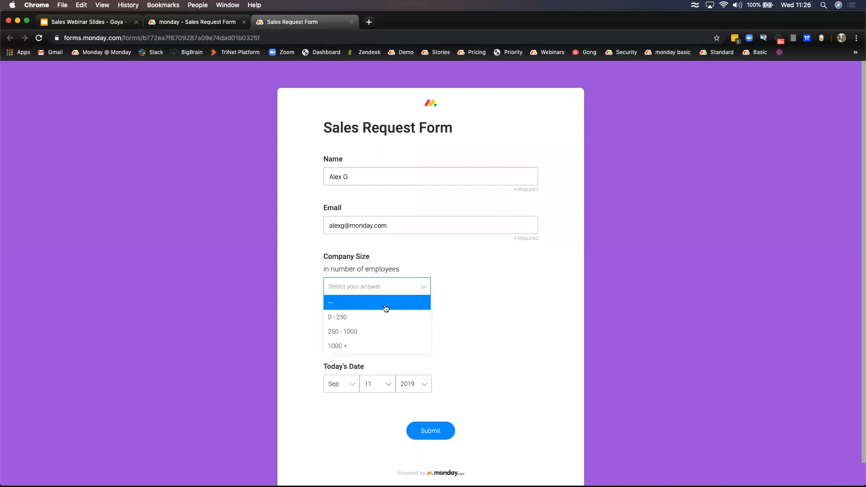
click(382, 331)
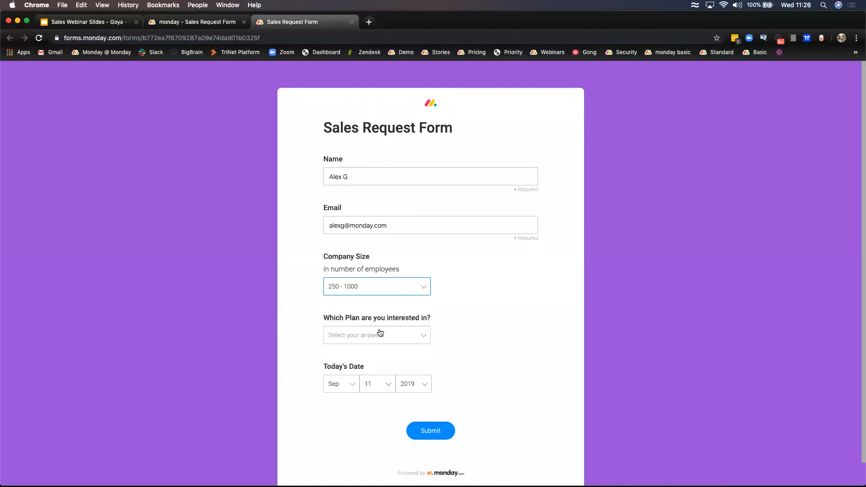
click(408, 335)
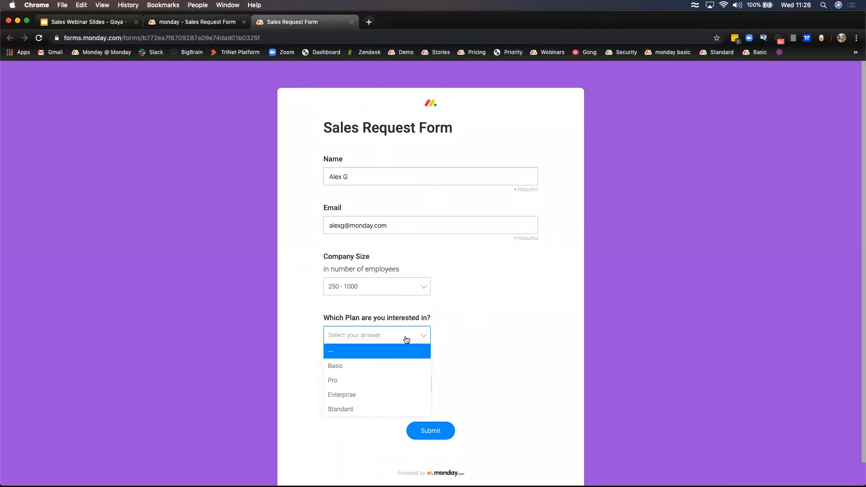
click(356, 395)
scroll(404, 412, down, 1)
click(408, 410)
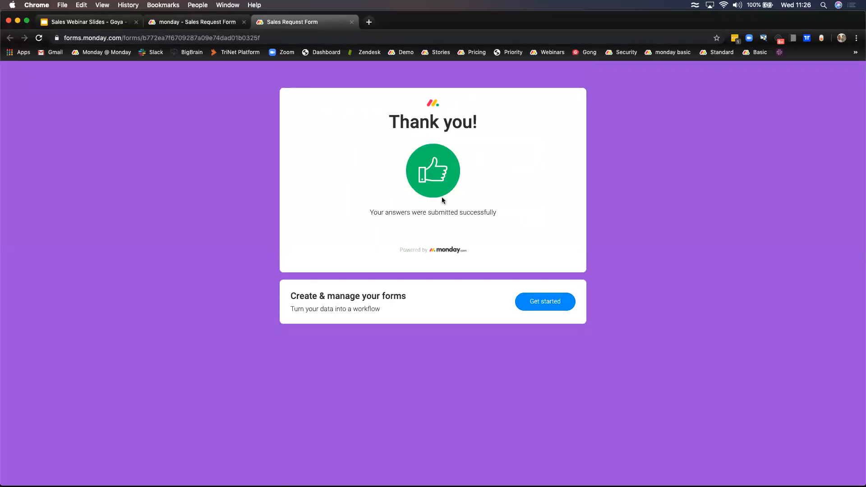
- Close the public form, return the board to Main Table, and open its automations
click(352, 22)
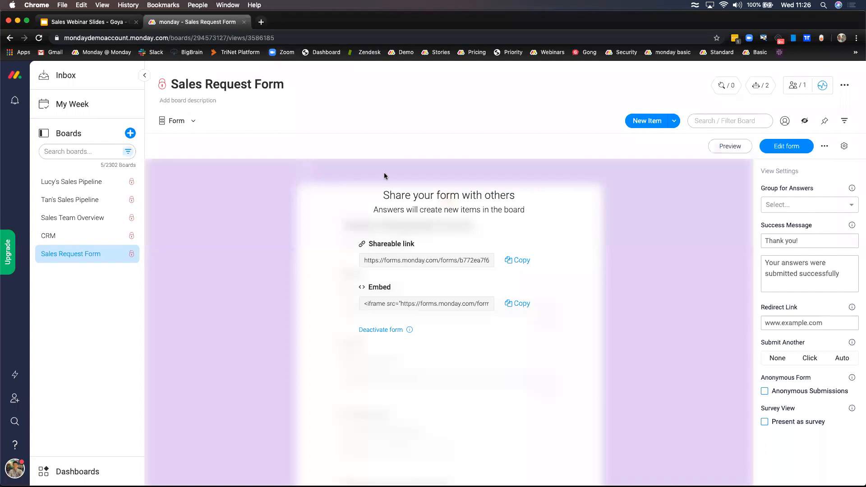
click(193, 122)
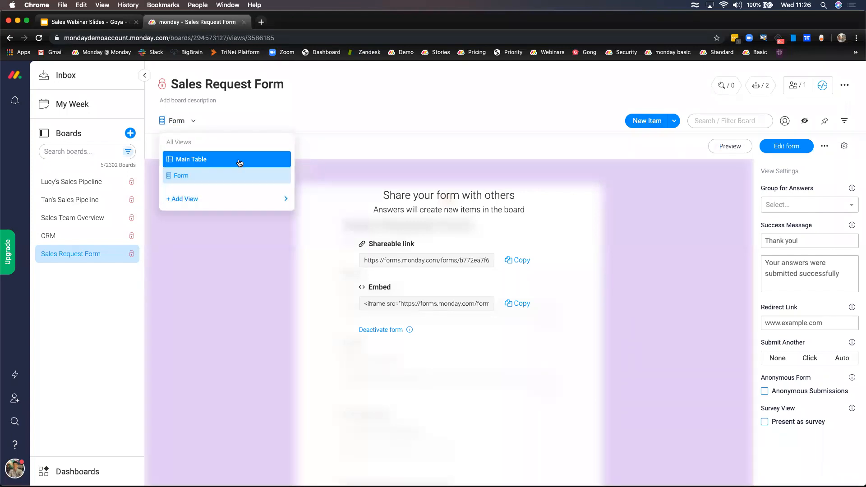
click(239, 161)
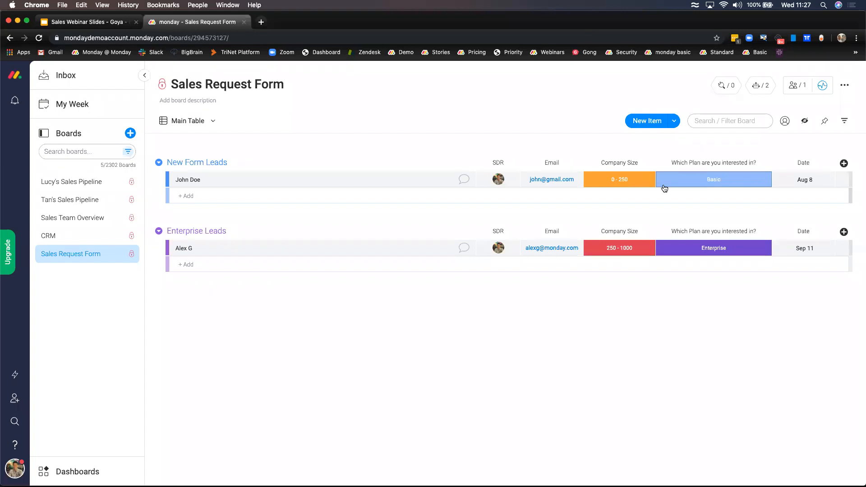
click(762, 89)
- Review the automation moving Enterprise-plan leads to Enterprise Leads and cancel without changes
click(459, 106)
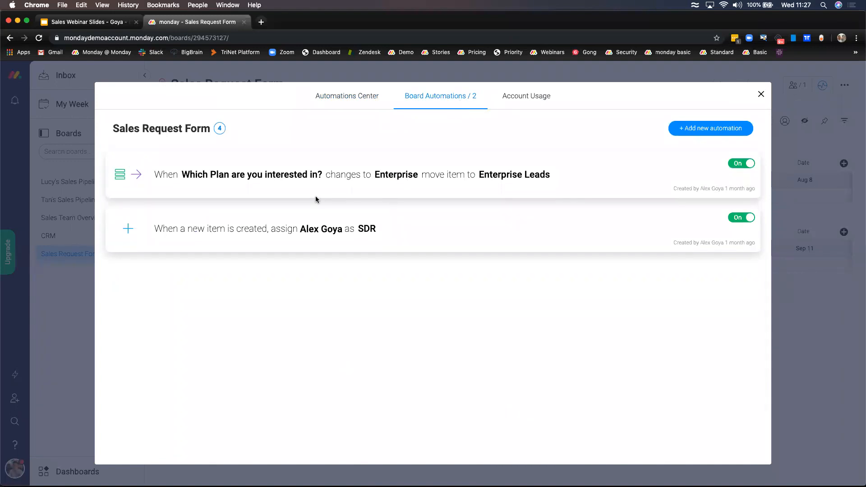
click(286, 180)
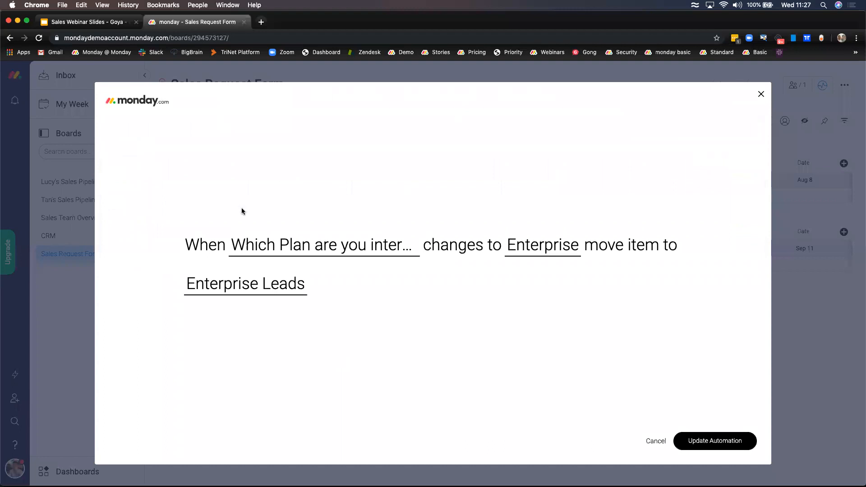
click(289, 246)
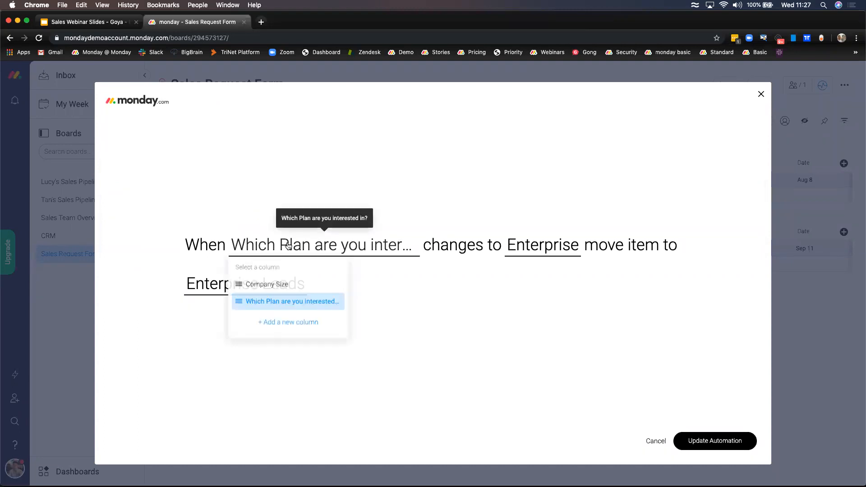
click(289, 308)
click(533, 239)
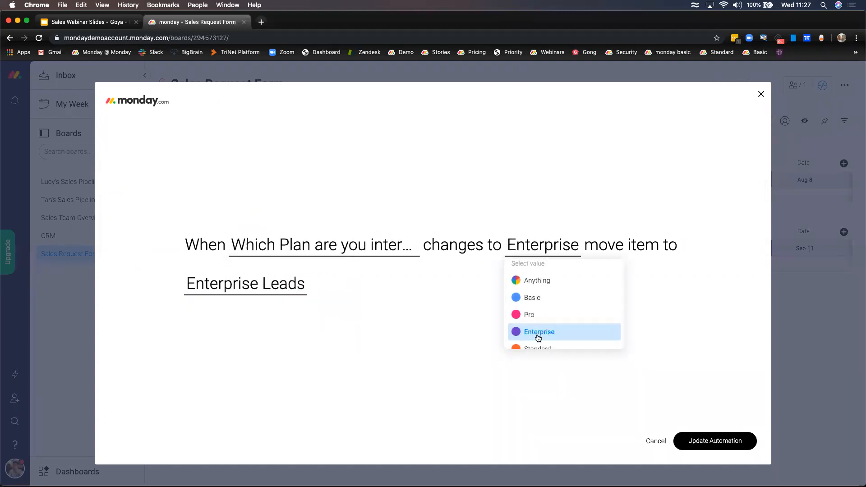
click(626, 229)
click(298, 291)
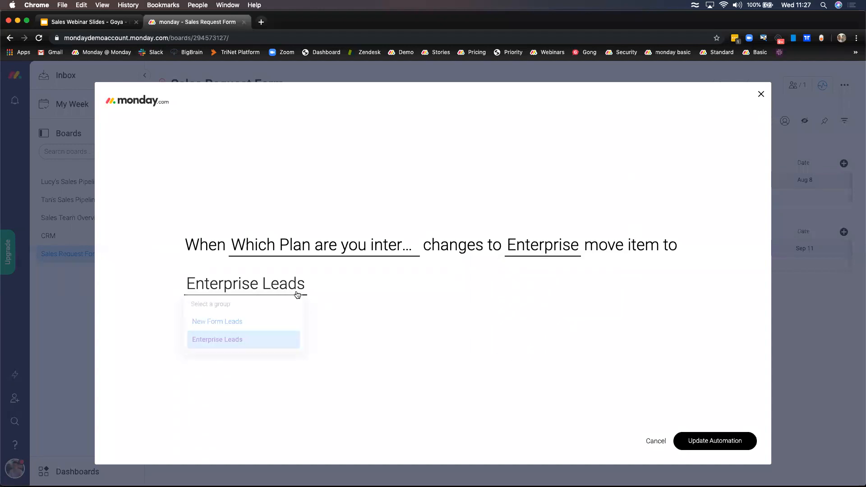
click(235, 348)
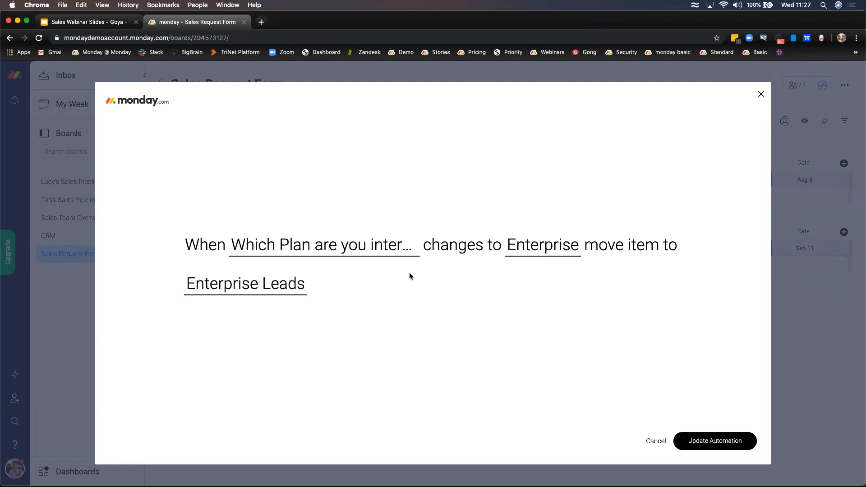
click(660, 446)
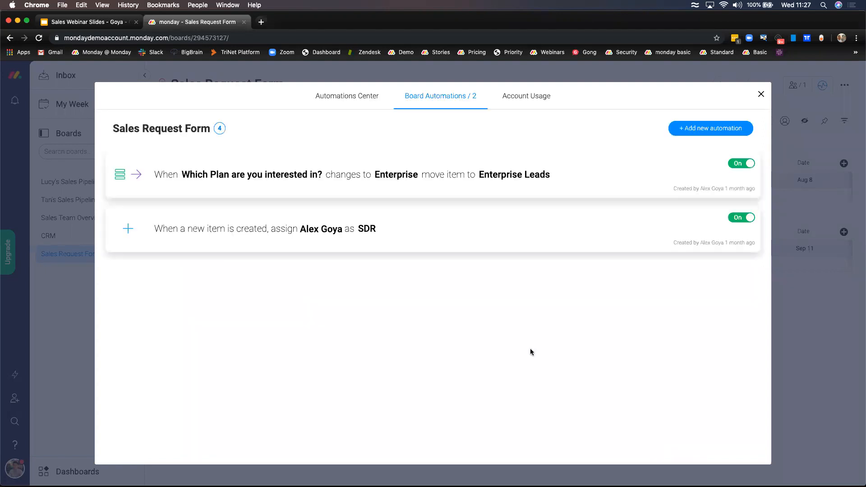
- Review the SDR assignment automation unchanged, then close Board Automations
click(372, 229)
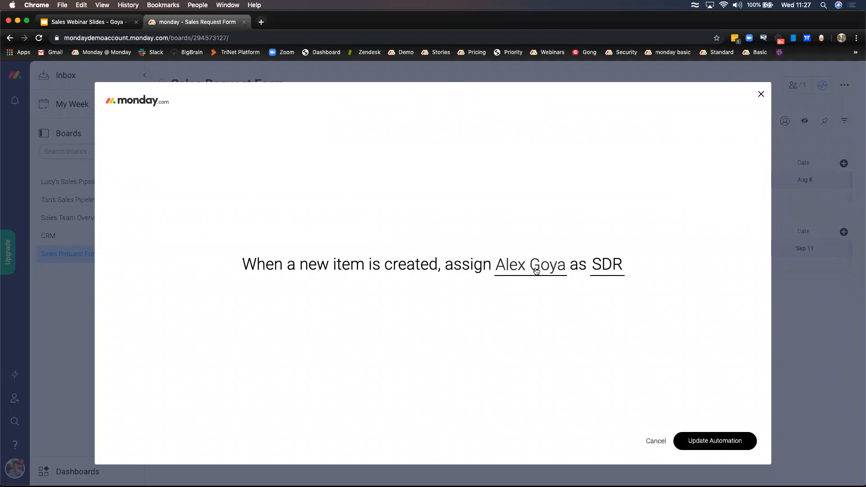
click(608, 265)
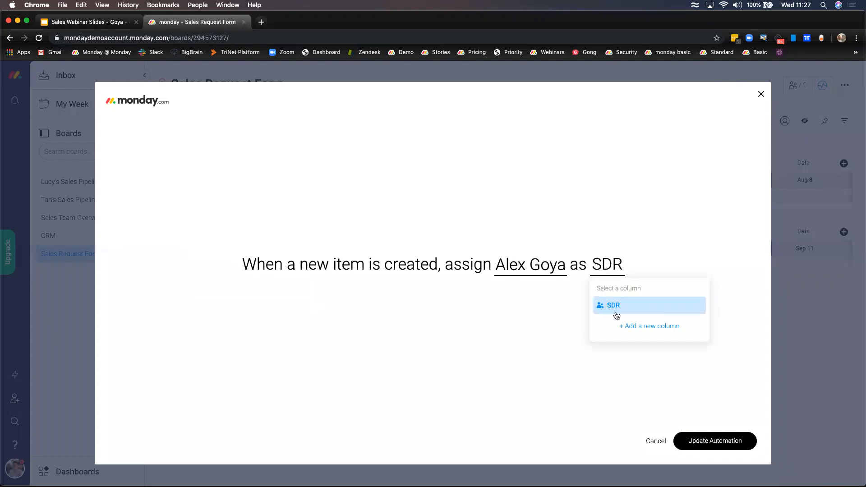
click(508, 339)
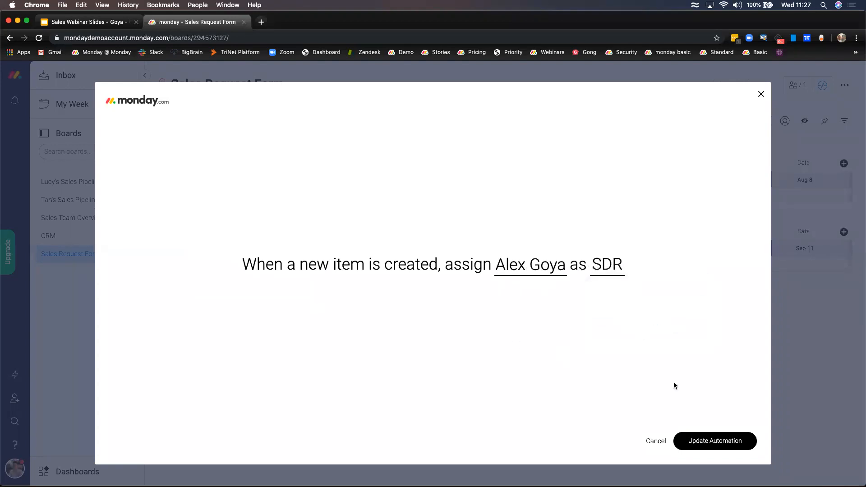
click(658, 445)
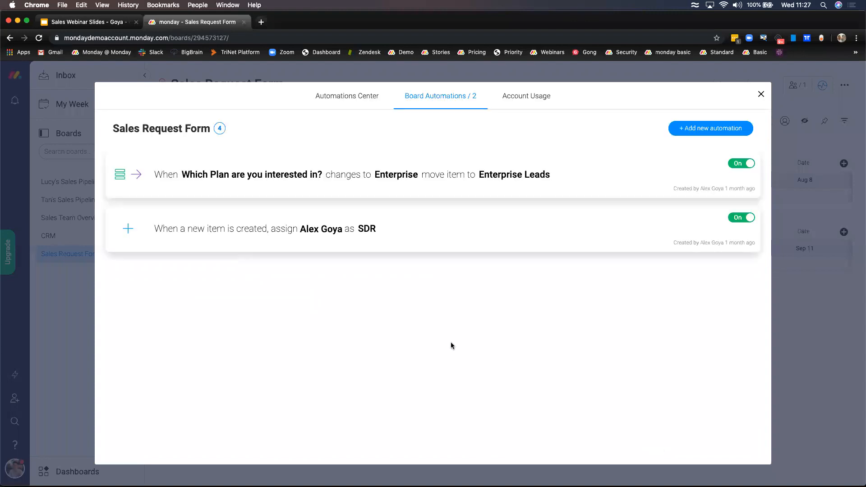
click(760, 95)
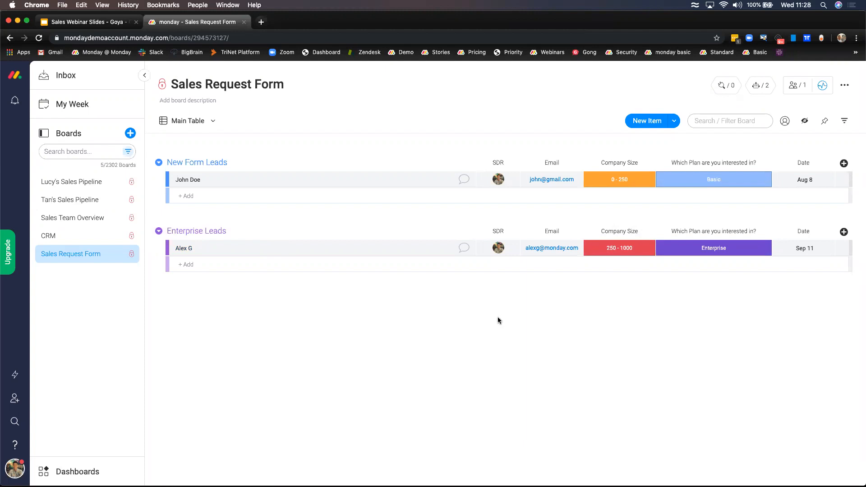
- Open the Sales Team Overview dashboard from the Dashboards list and toggle the Boards list
click(91, 472)
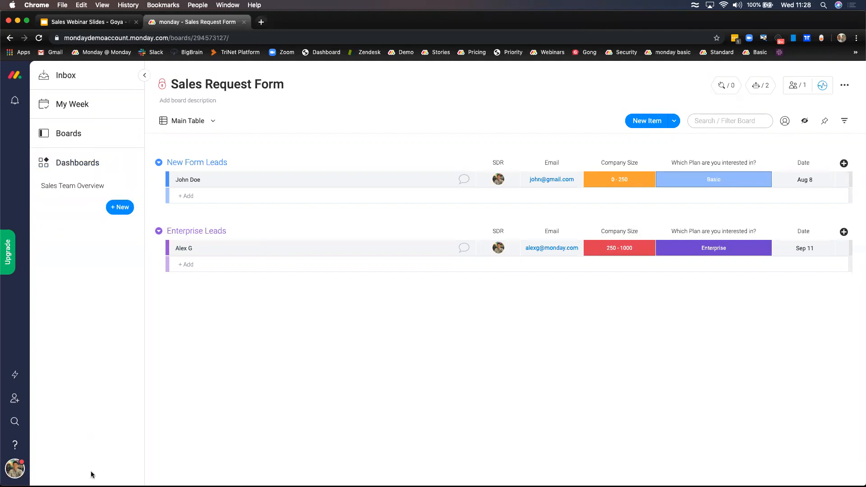
click(88, 187)
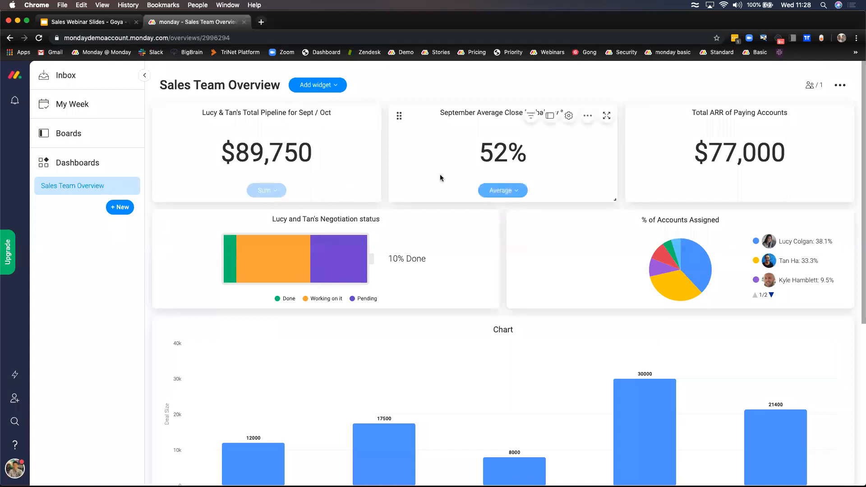
click(67, 142)
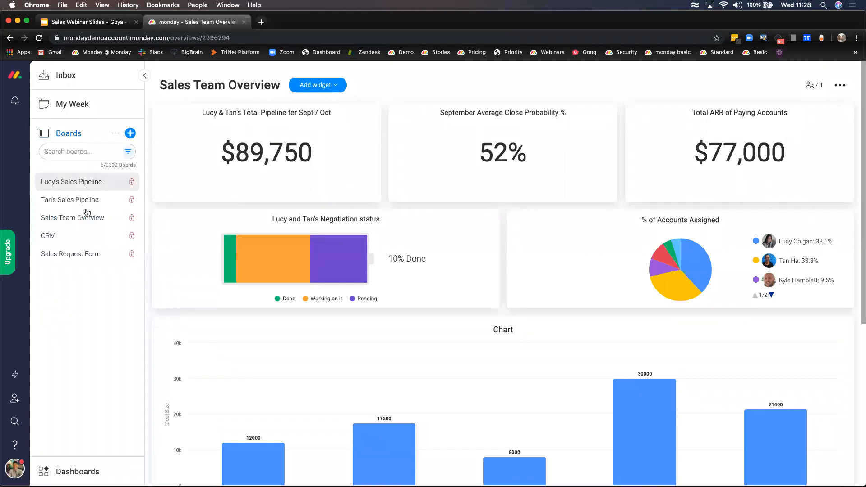
click(79, 135)
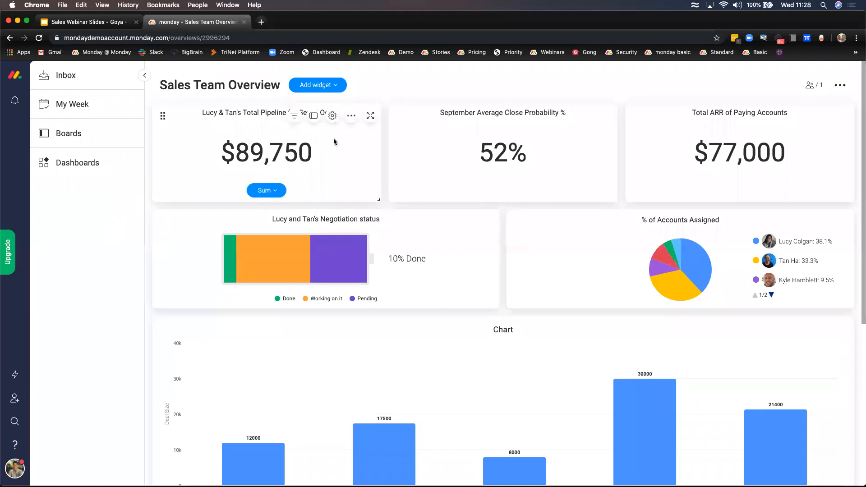
click(333, 116)
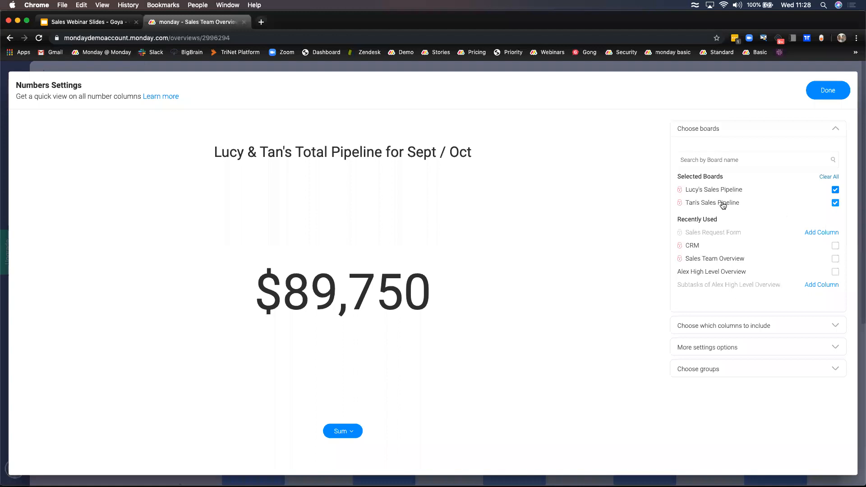
click(724, 131)
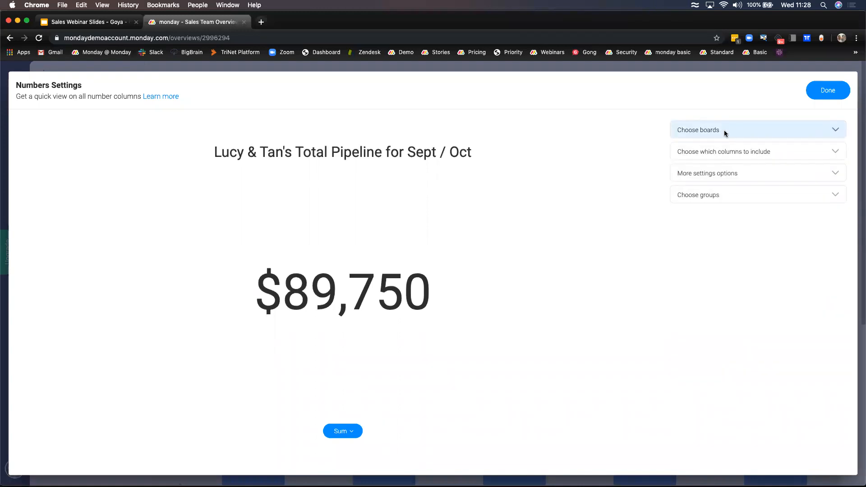
click(741, 153)
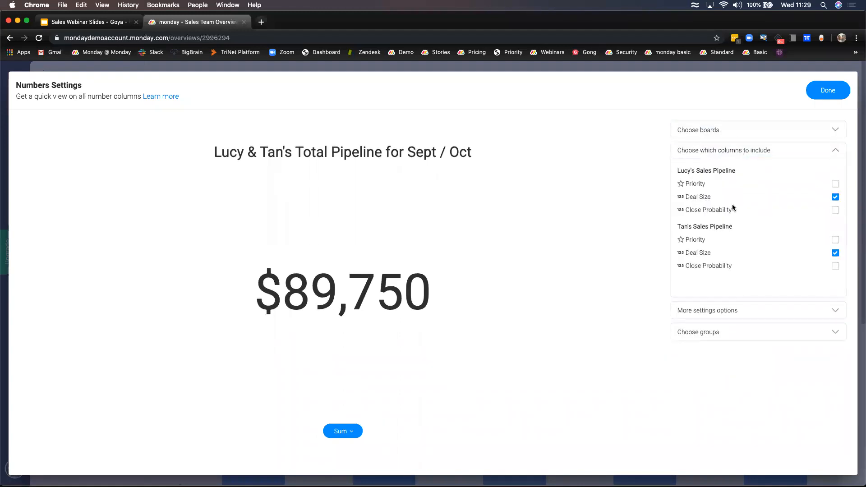
click(736, 130)
click(737, 131)
click(739, 150)
click(739, 150)
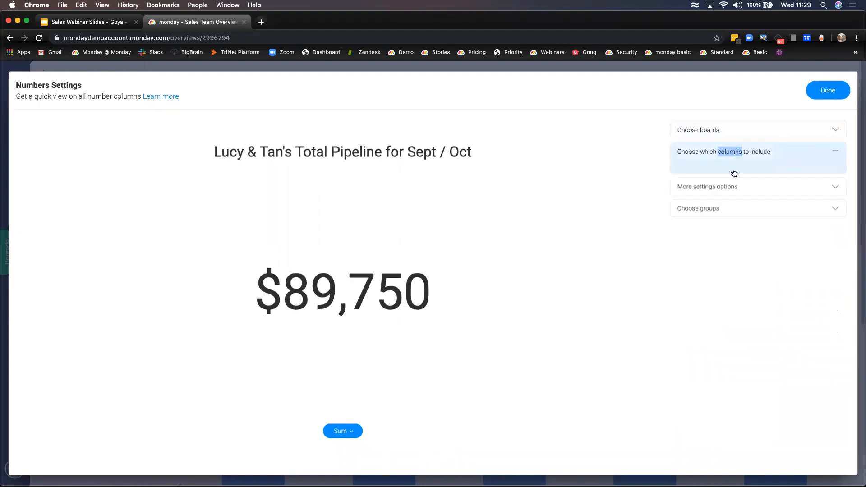
click(730, 176)
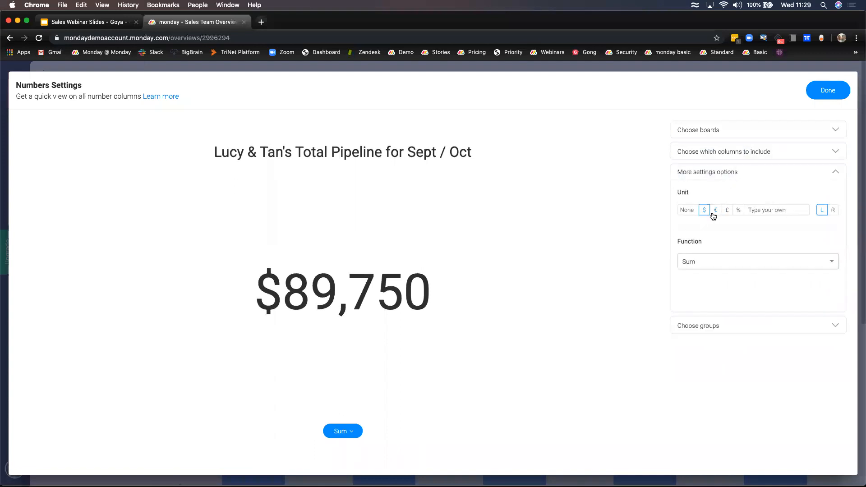
click(740, 179)
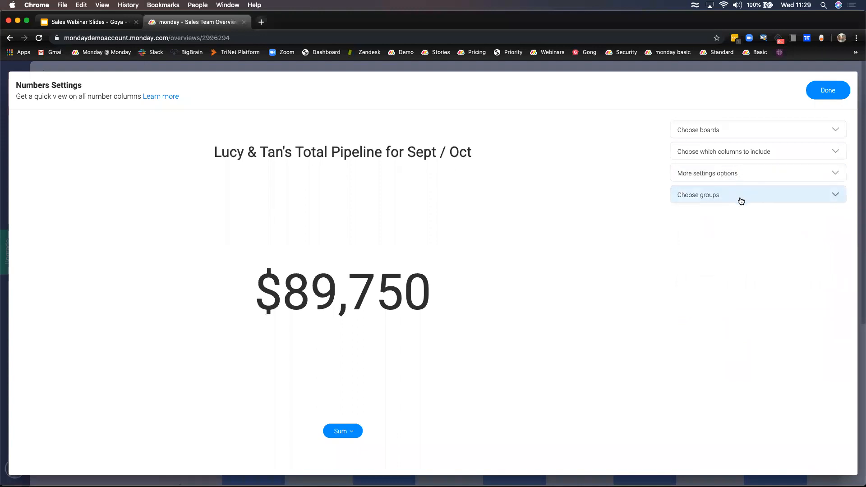
click(739, 198)
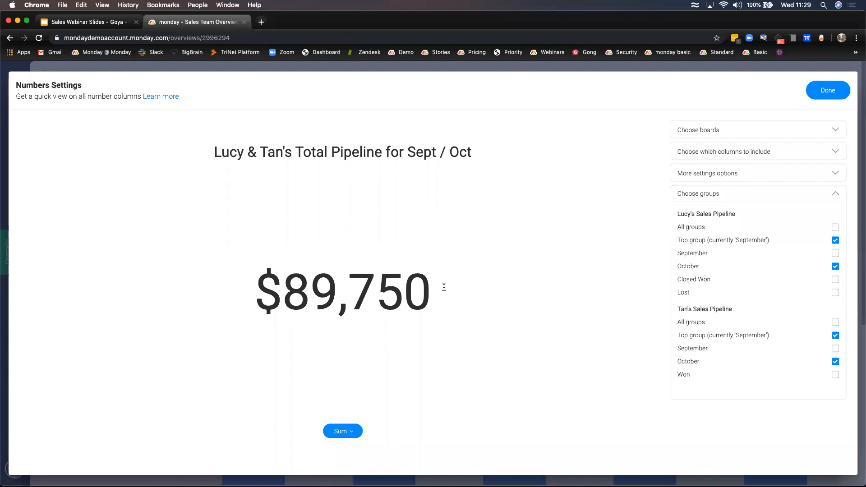
click(811, 89)
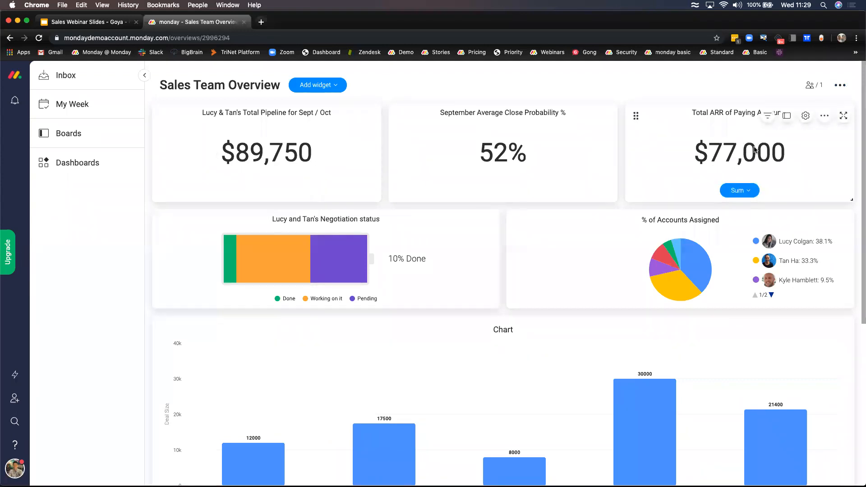
- Inspect the battery segments and pie legend pages, then open the % of Accounts Assigned chart settings
mouse_move(339, 280)
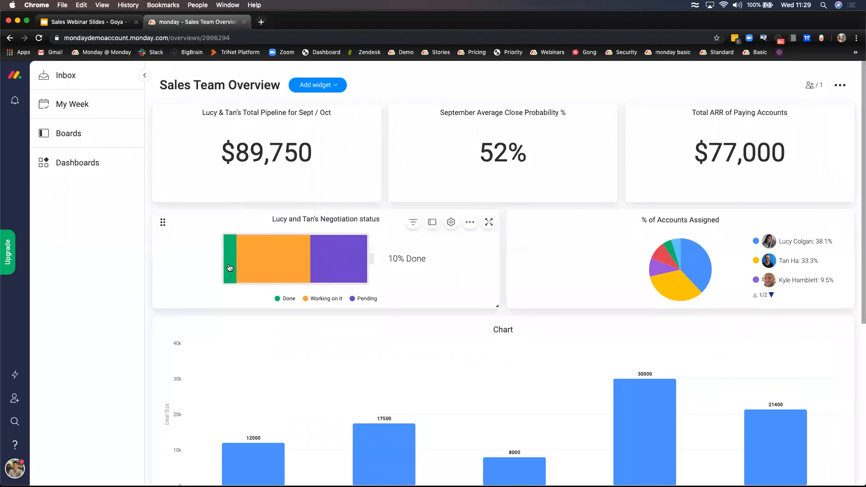
mouse_move(229, 267)
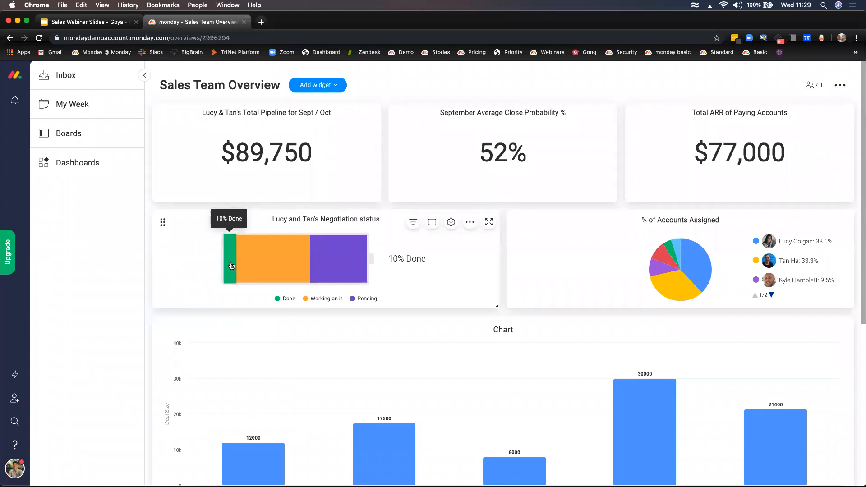
mouse_move(282, 263)
mouse_move(342, 262)
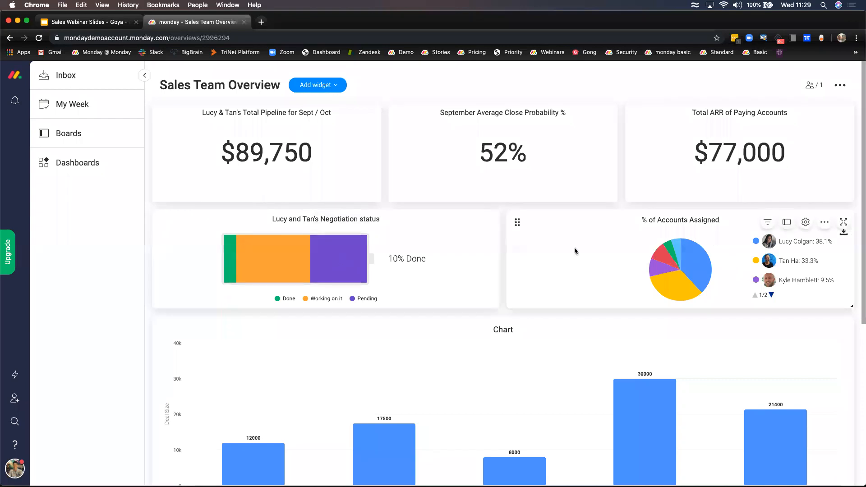
mouse_move(657, 258)
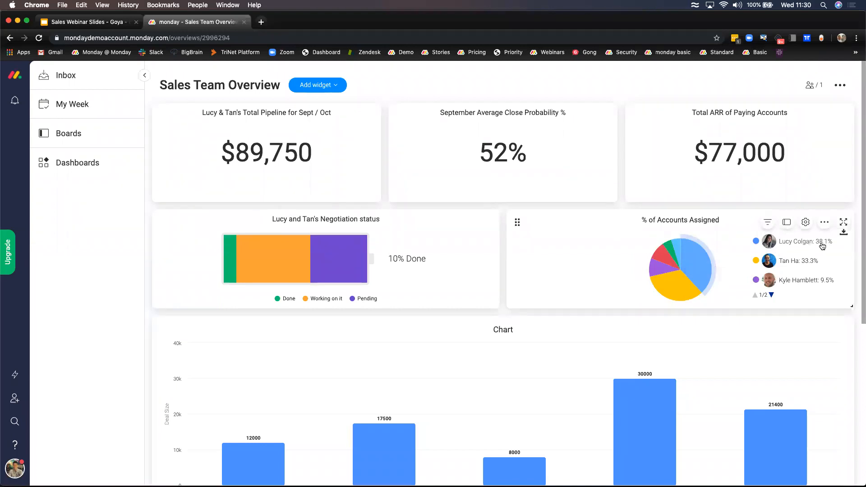
click(771, 296)
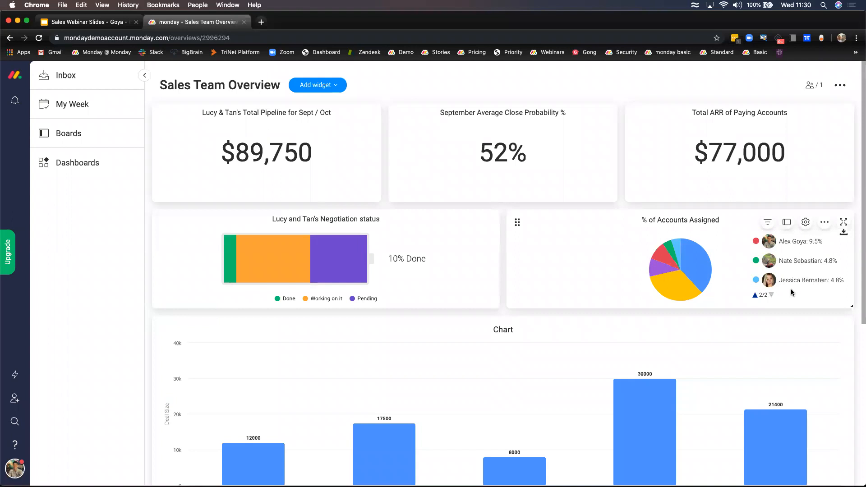
click(755, 295)
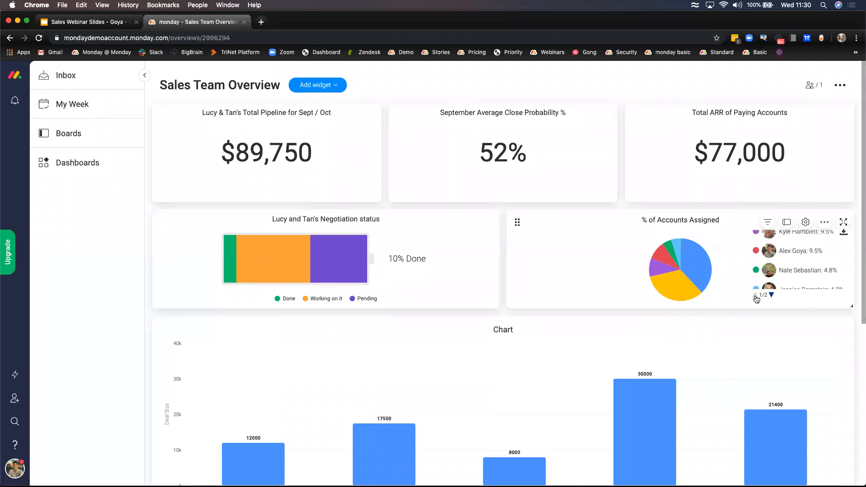
click(806, 222)
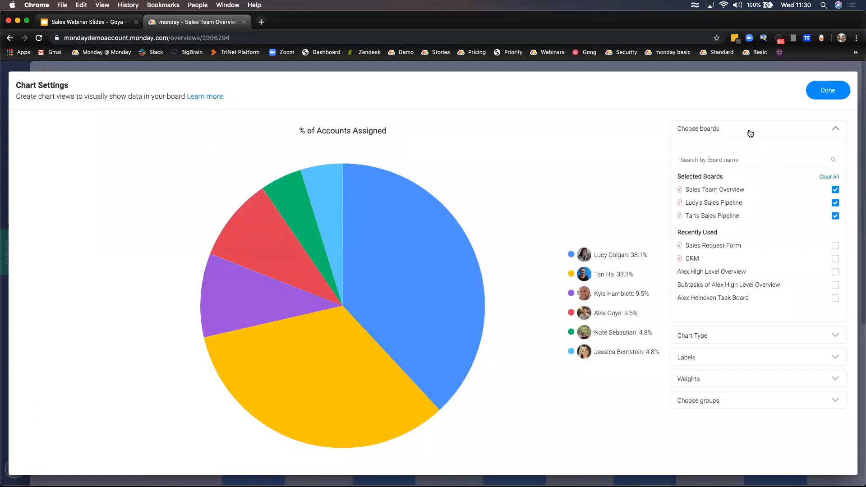
- Change the % of Accounts Assigned chart type to Line
click(749, 132)
click(744, 154)
click(743, 158)
click(743, 158)
click(737, 177)
click(706, 173)
click(800, 173)
click(740, 150)
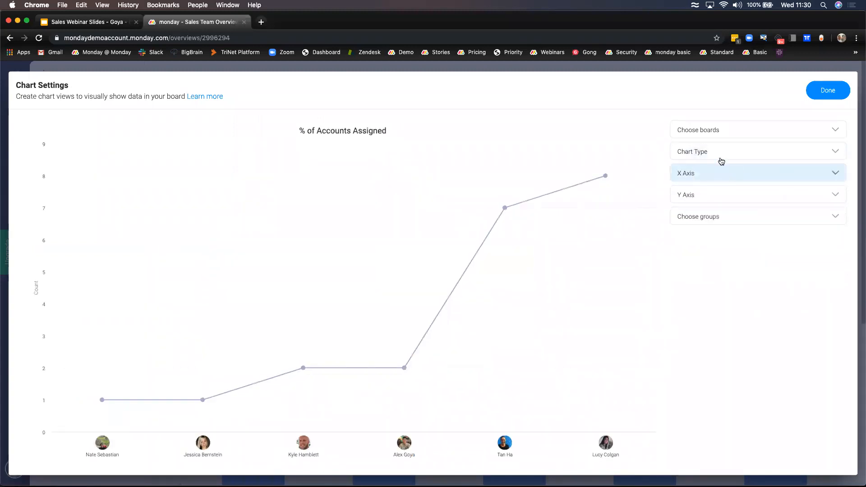
click(721, 155)
click(720, 157)
- Keep Sales Rep as the X axis people column and apply the chart settings
click(720, 175)
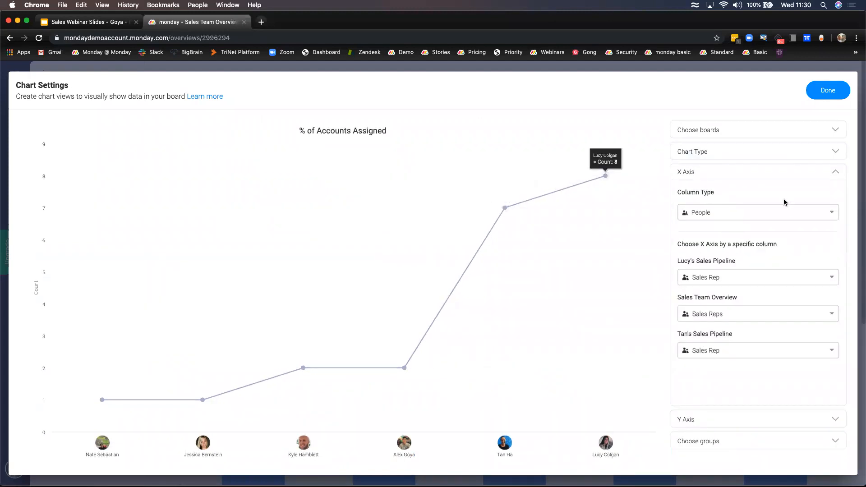
click(734, 280)
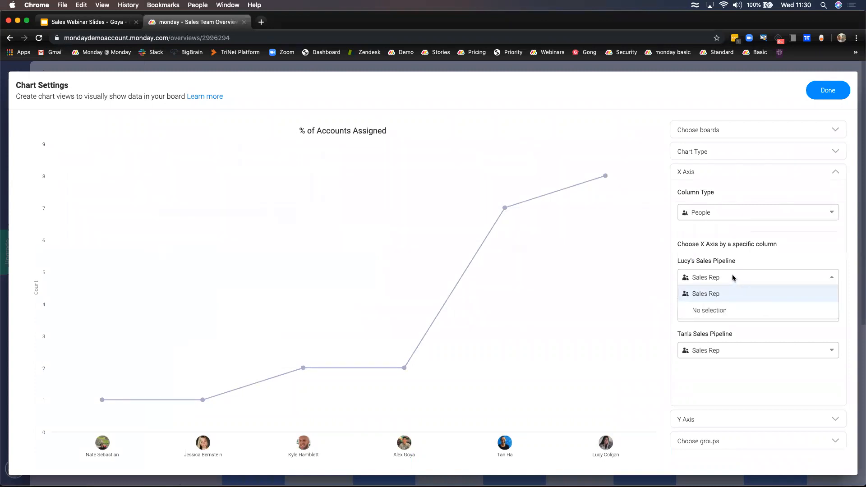
click(734, 278)
click(724, 221)
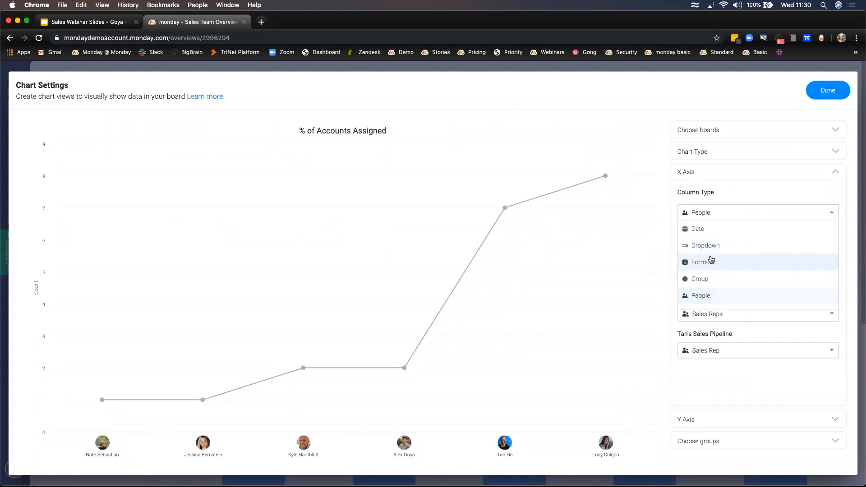
scroll(712, 274, down, 3)
scroll(712, 276, up, 3)
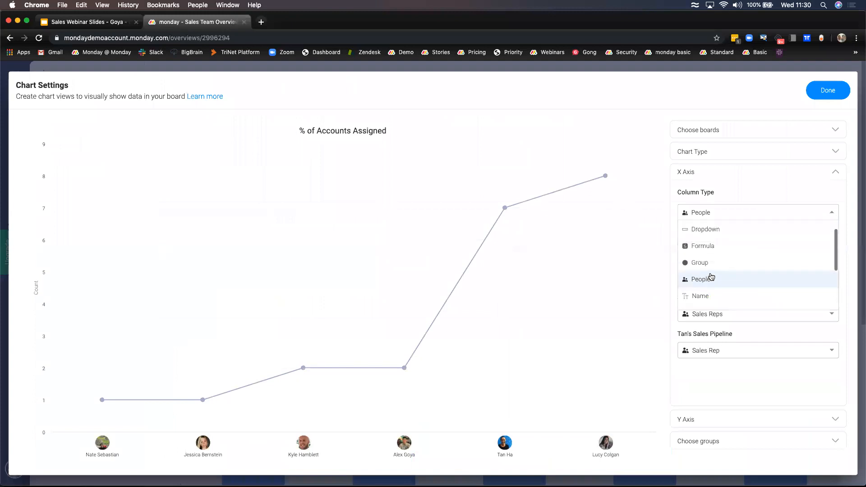
click(833, 92)
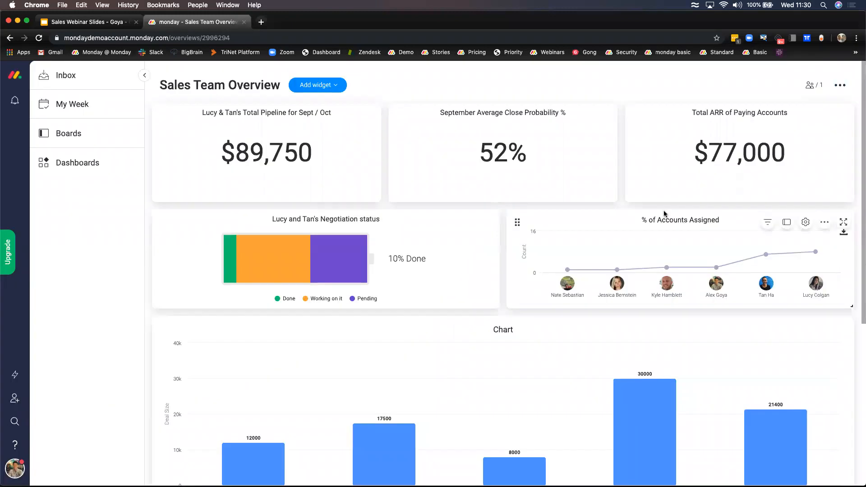
- Scroll back up the dashboard to the monthly Deal Size bar chart widget
scroll(506, 299, down, 5)
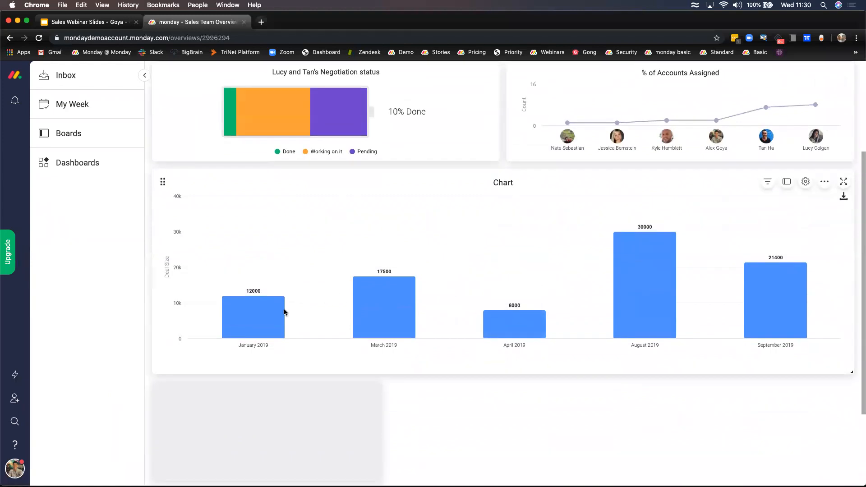
mouse_move(265, 314)
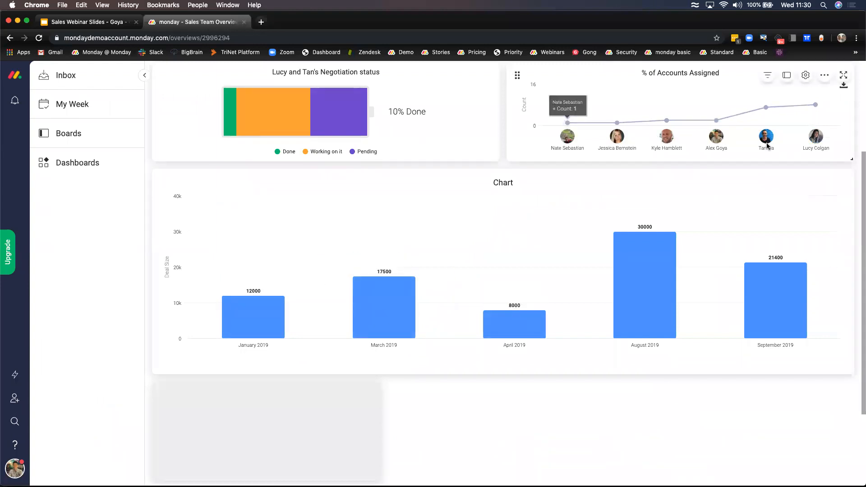
scroll(495, 343, up, 1)
scroll(495, 343, up, 3)
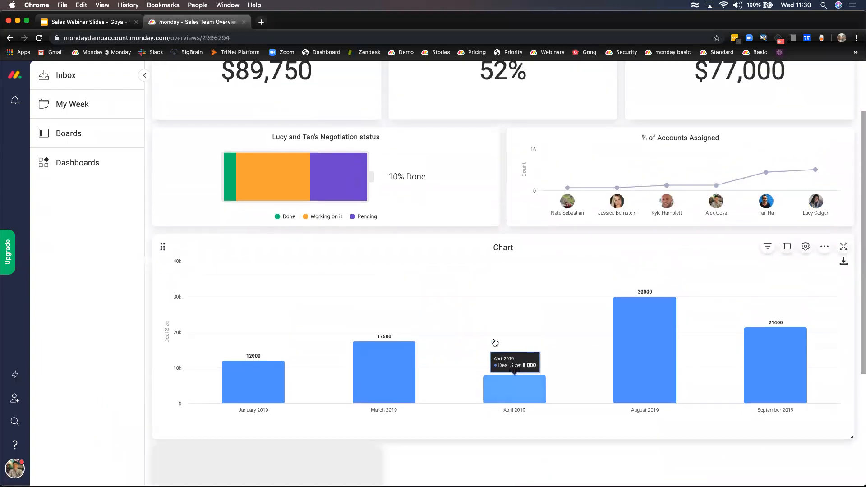
mouse_move(259, 392)
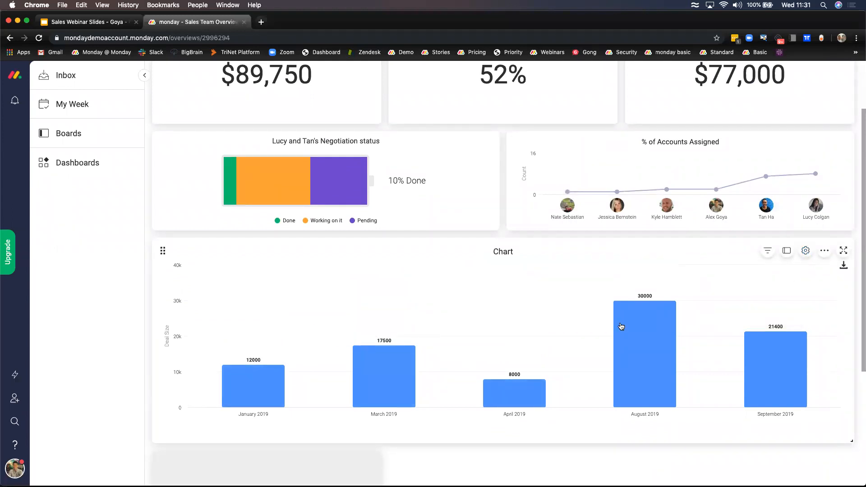
click(806, 251)
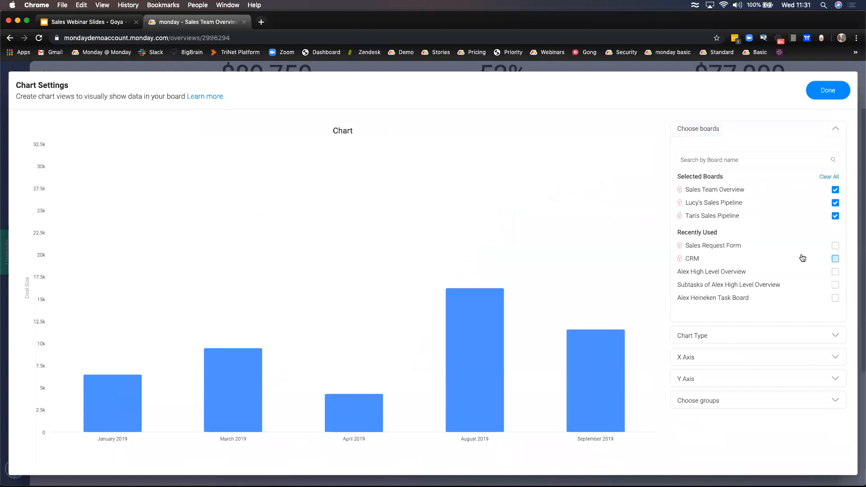
click(707, 132)
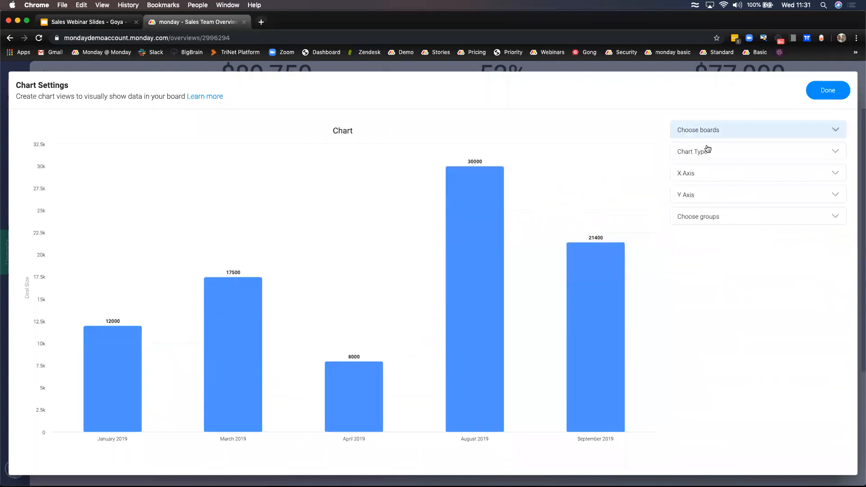
click(709, 175)
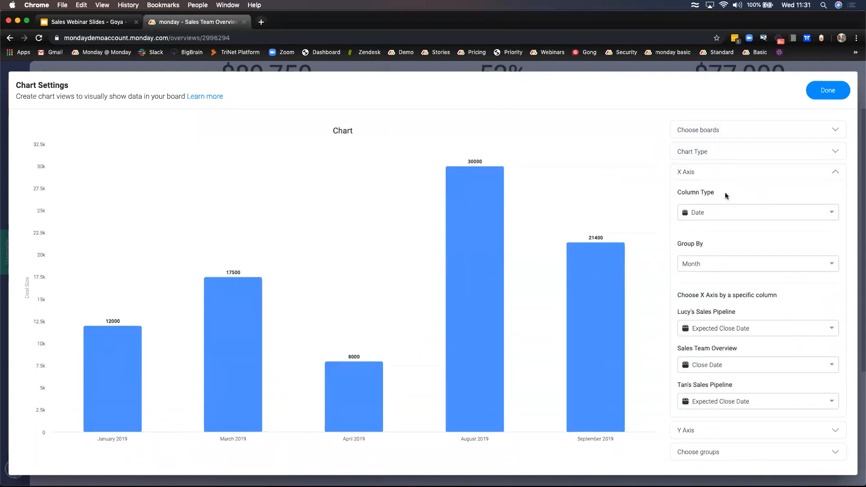
click(723, 211)
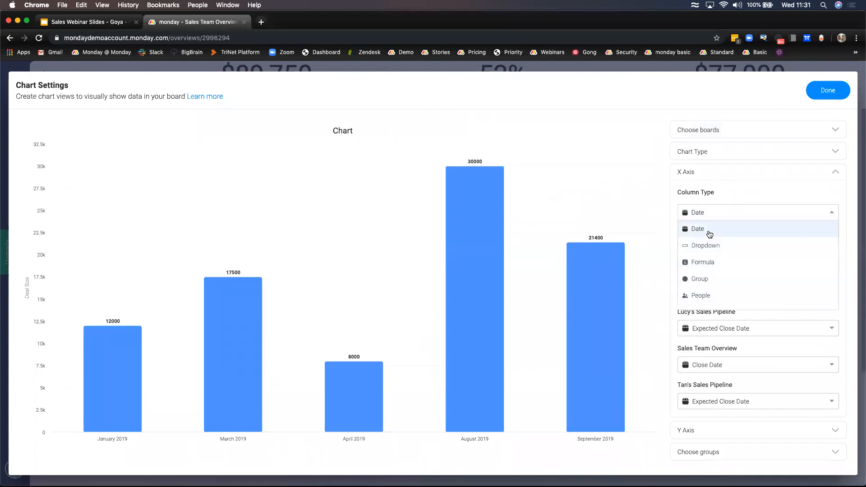
click(715, 214)
click(717, 271)
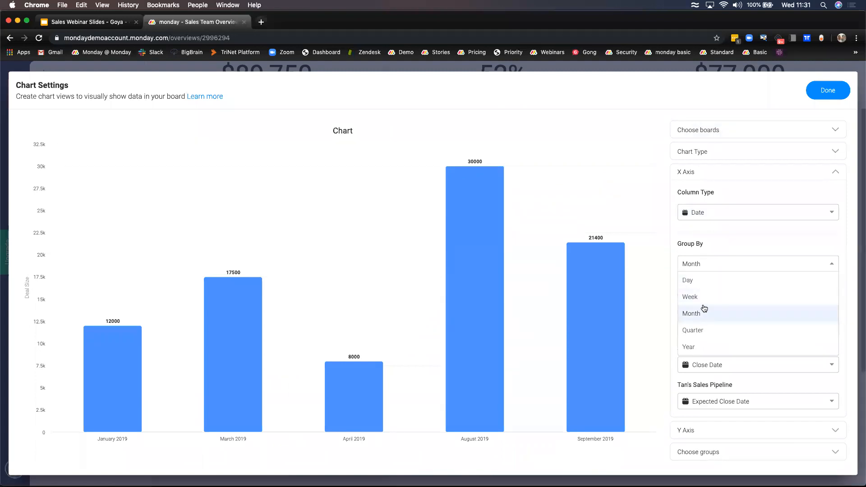
click(702, 298)
click(704, 271)
click(704, 284)
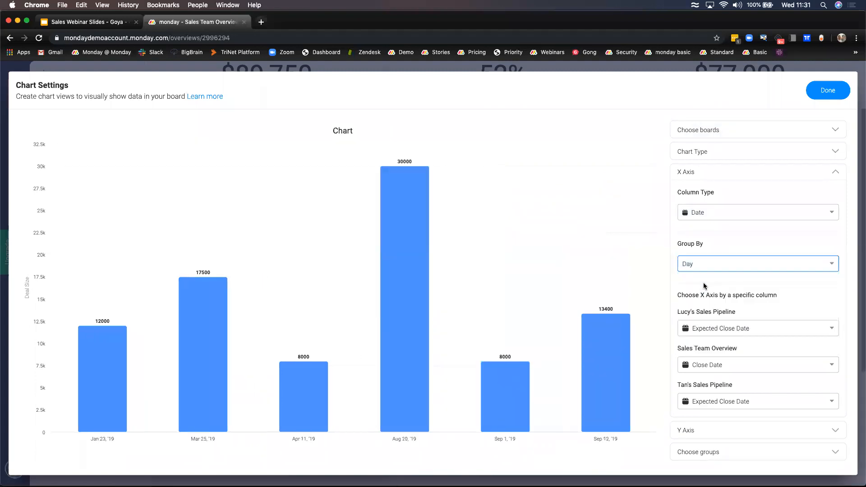
click(705, 270)
click(703, 343)
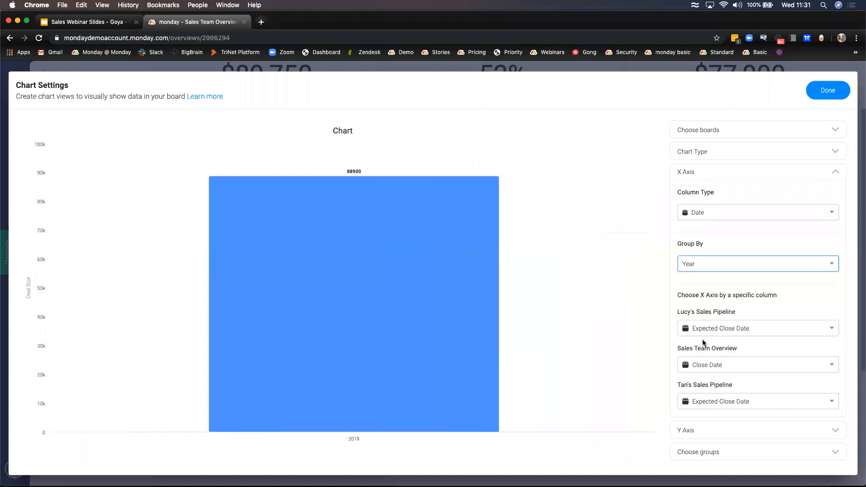
click(717, 266)
click(700, 312)
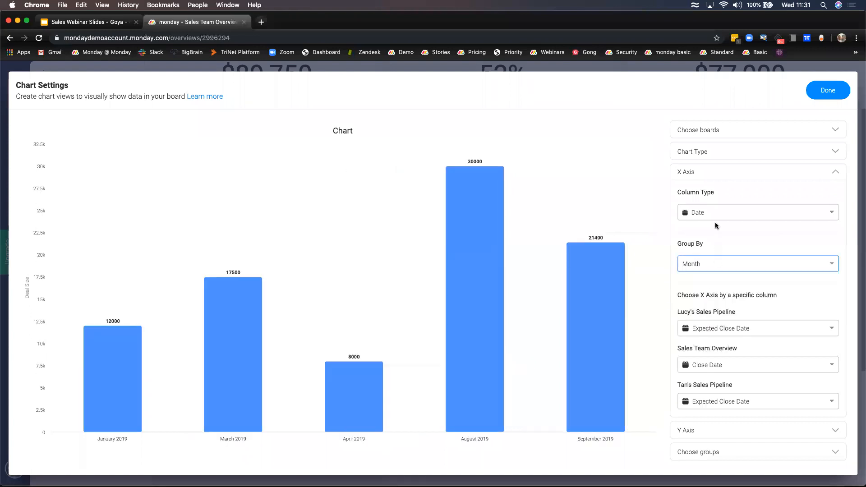
scroll(722, 310, down, 1)
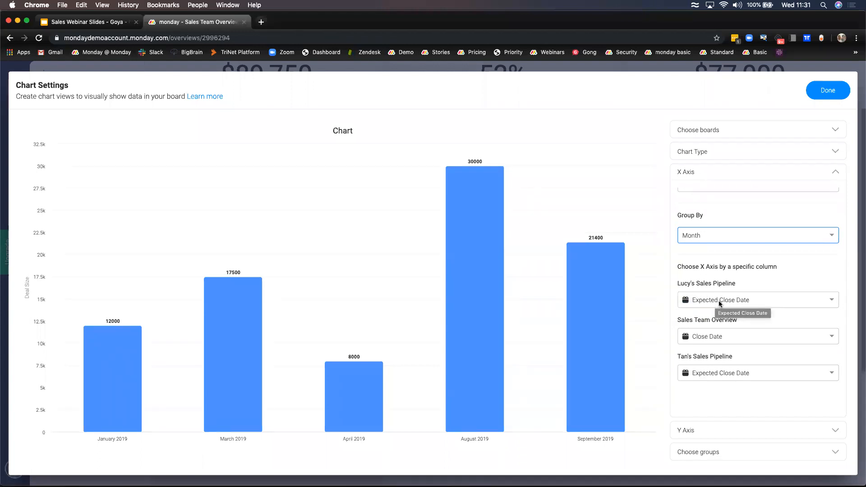
click(722, 373)
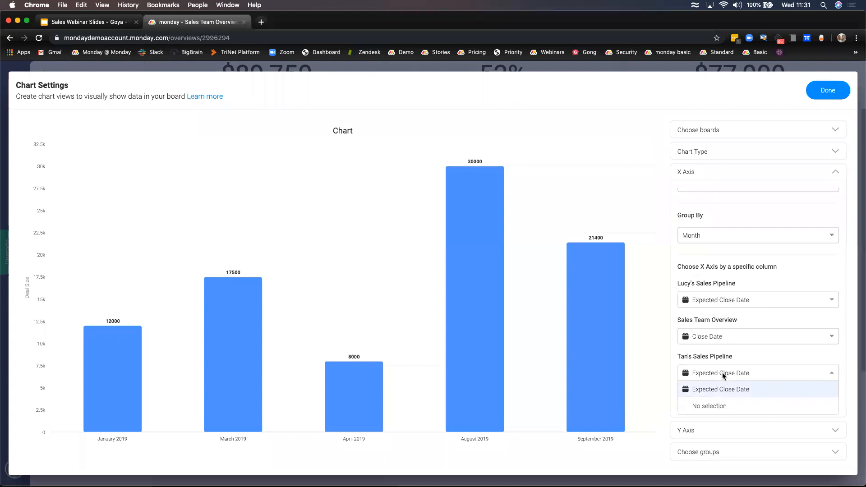
click(719, 372)
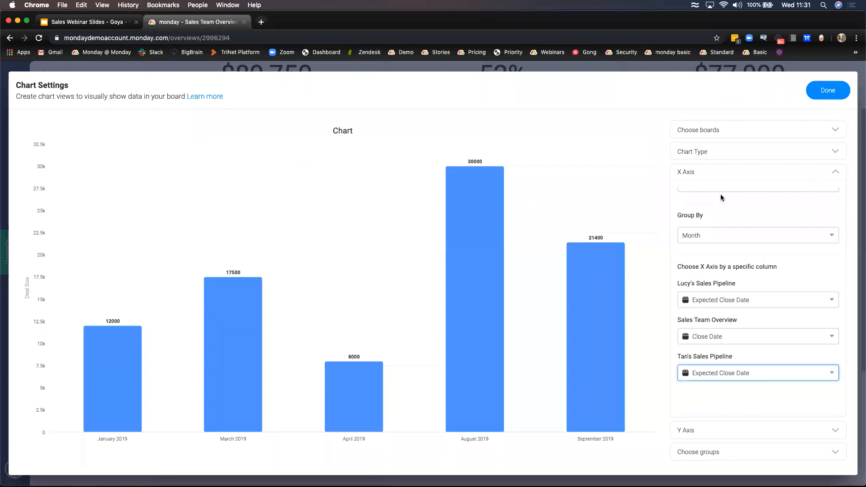
click(717, 173)
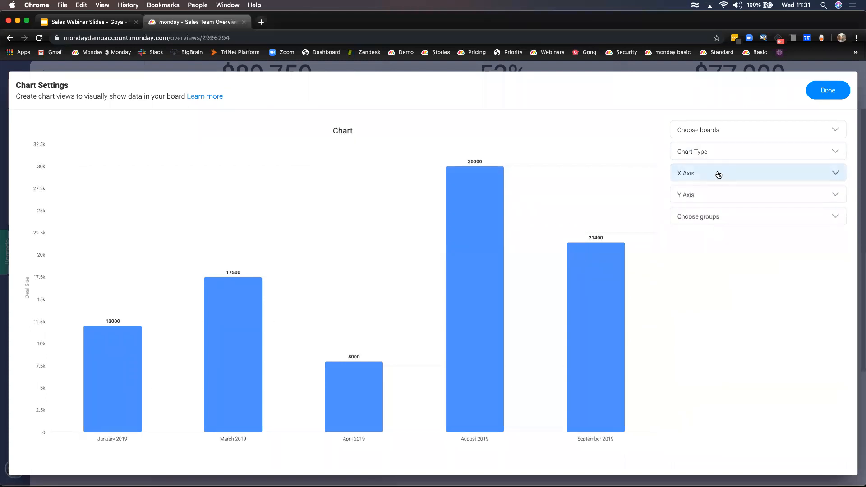
- Keep Deal Size as the Y-axis value column for the sales rep's pipeline
click(725, 202)
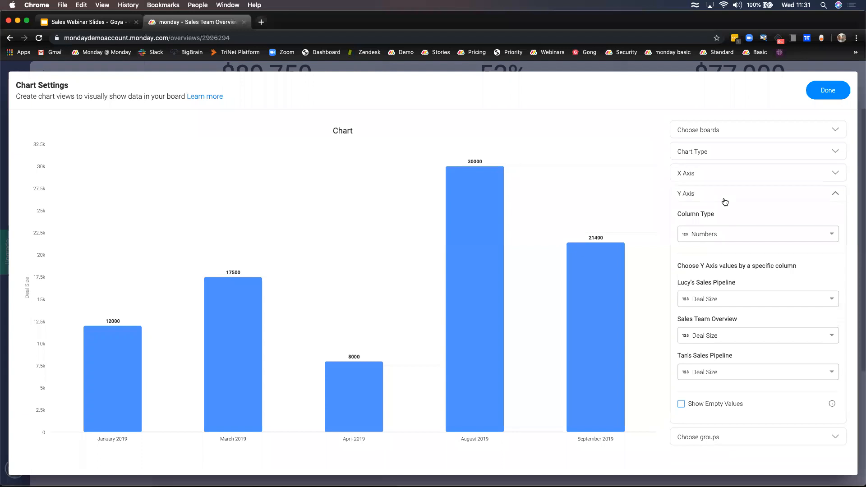
click(721, 298)
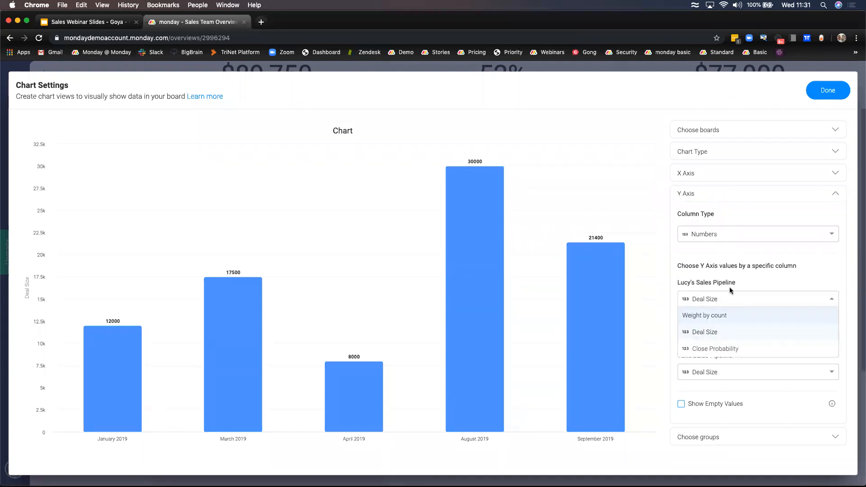
click(733, 299)
click(734, 301)
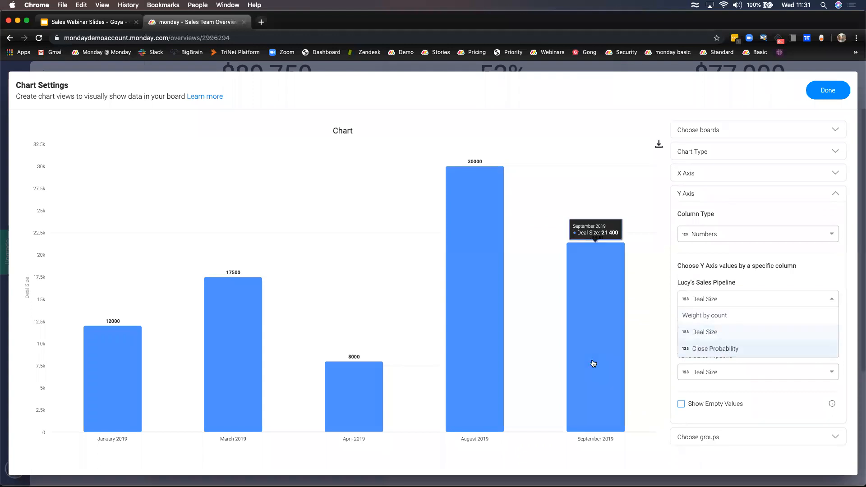
click(779, 298)
click(716, 209)
click(838, 195)
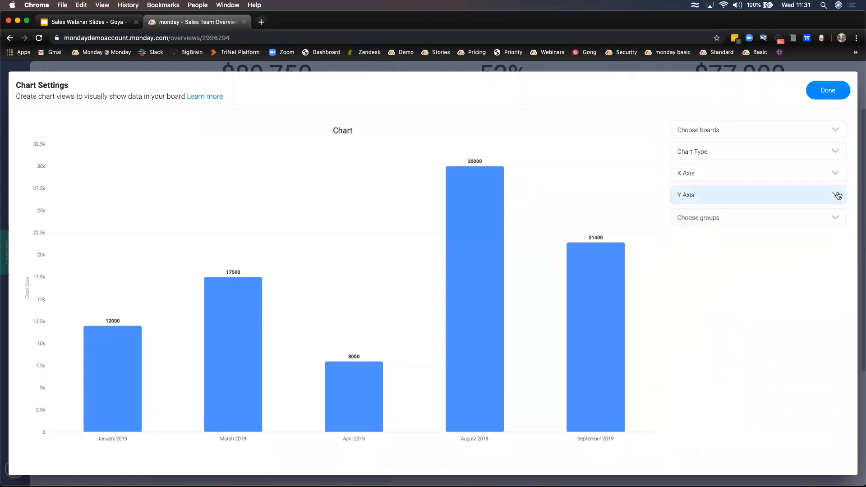
- Review the checked won groups feeding the chart and apply the unchanged settings
click(795, 221)
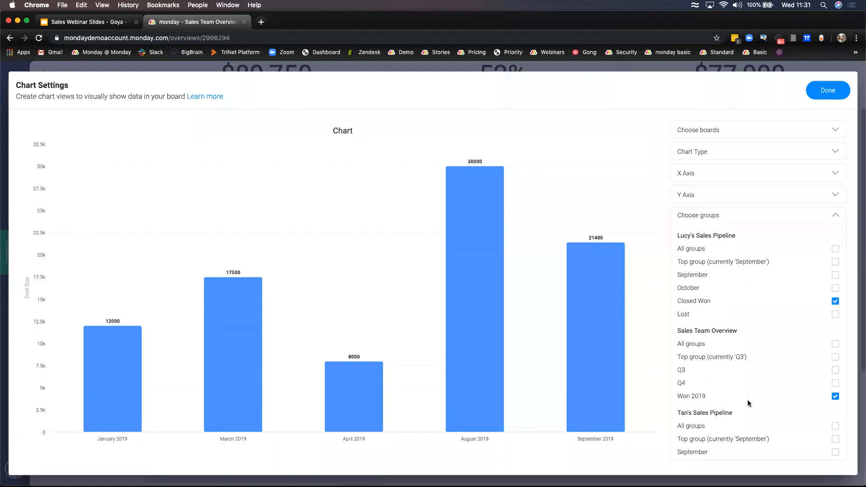
scroll(732, 379, down, 1)
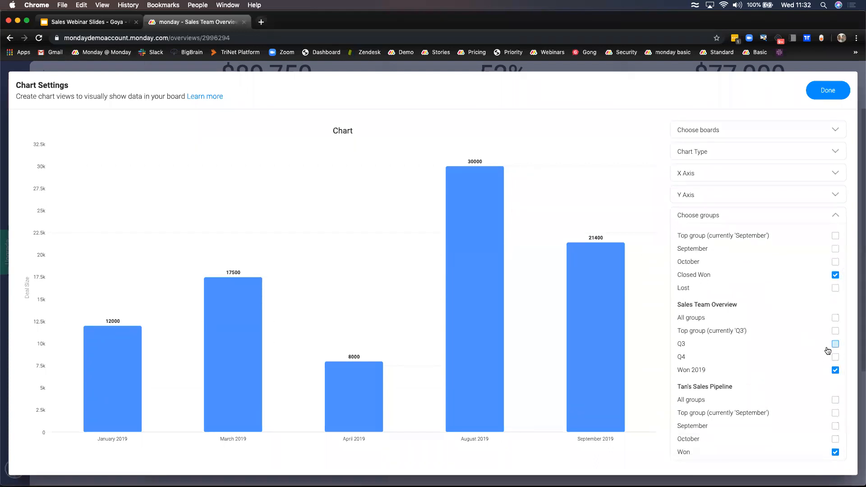
click(819, 94)
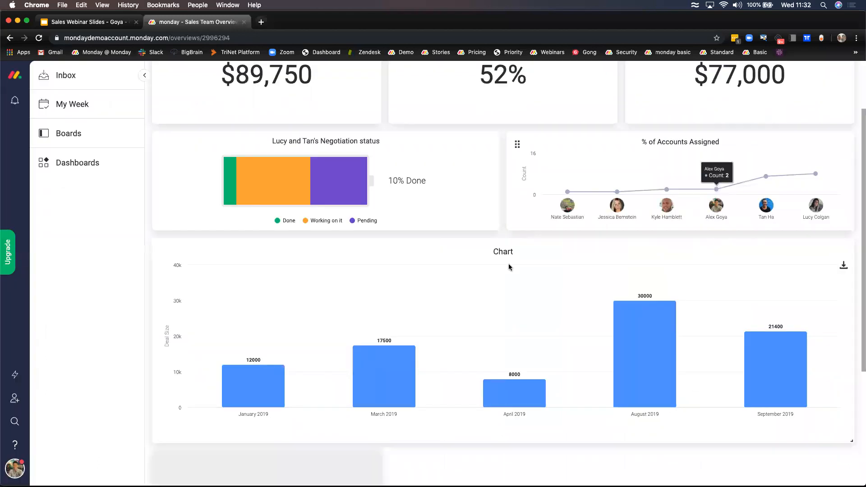
scroll(470, 288, up, 2)
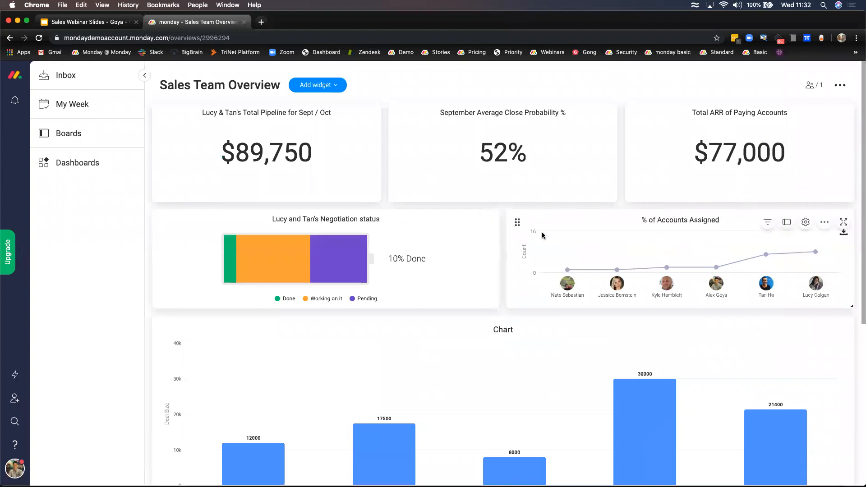